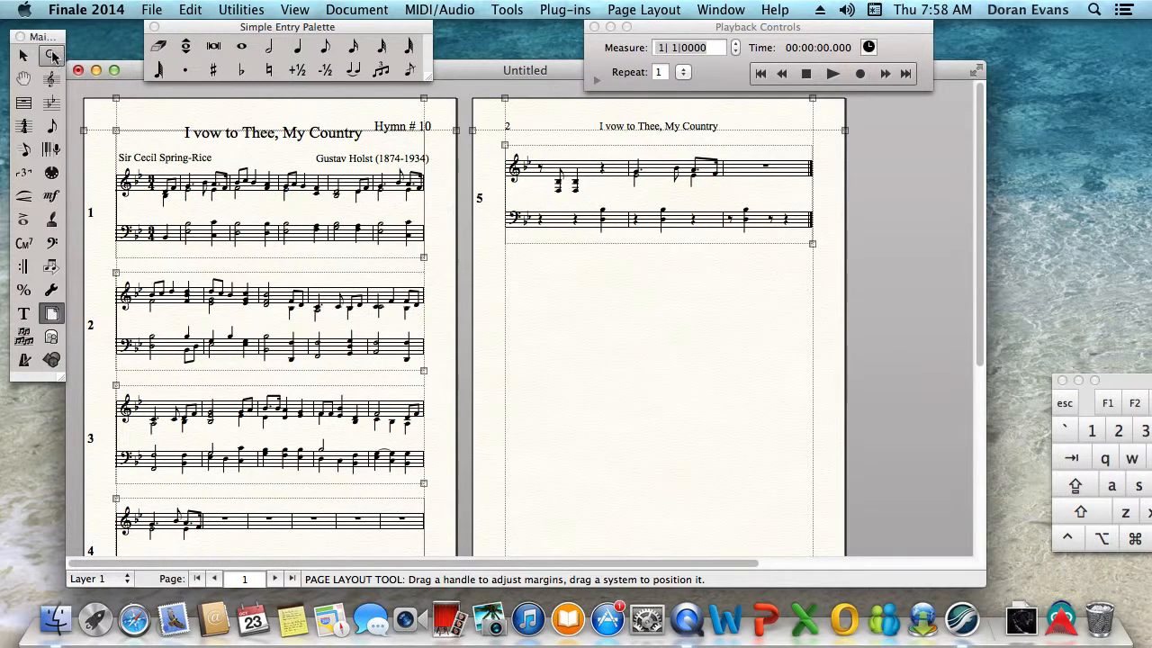
- Open the settings for inserting blank pages
click(628, 16)
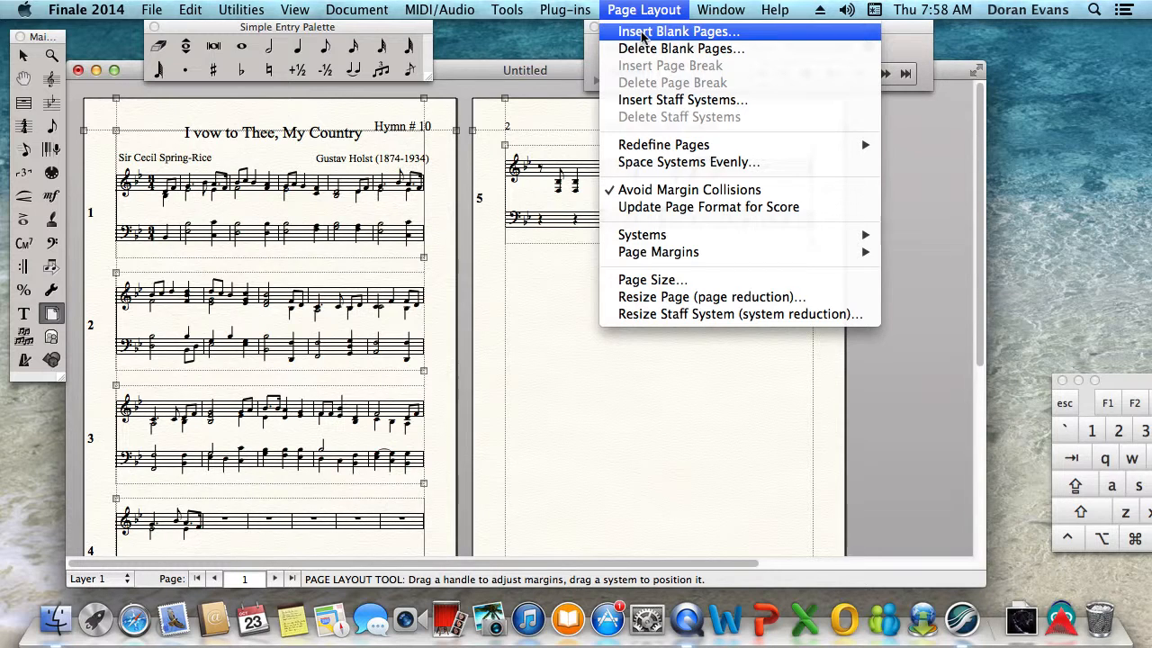
click(639, 36)
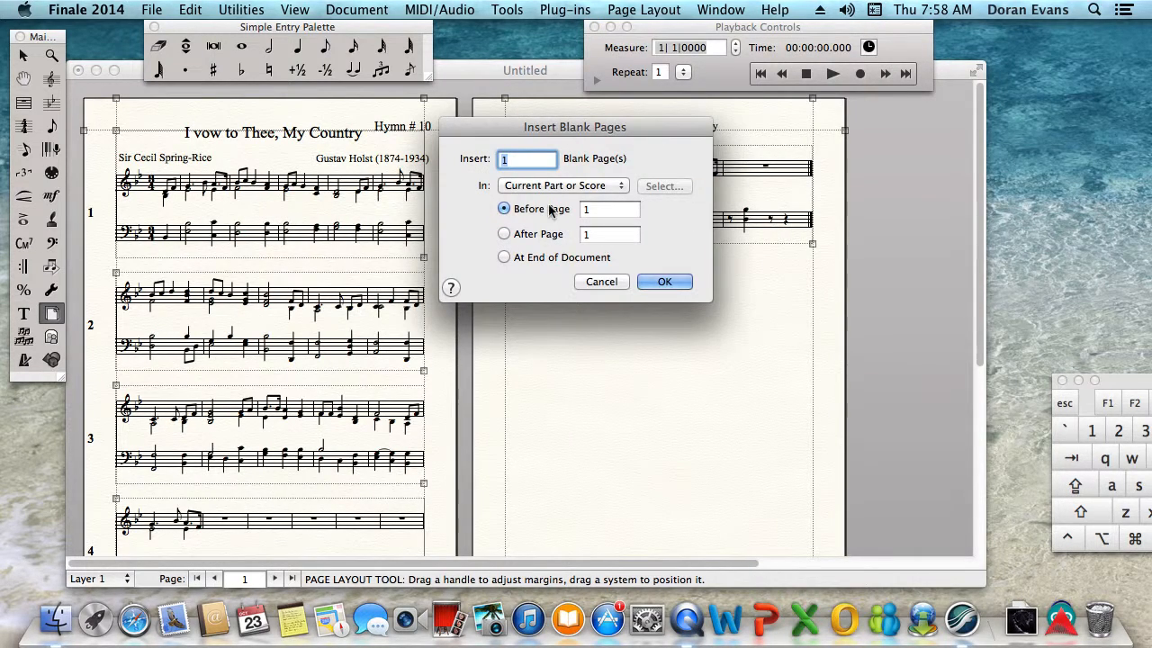
click(622, 187)
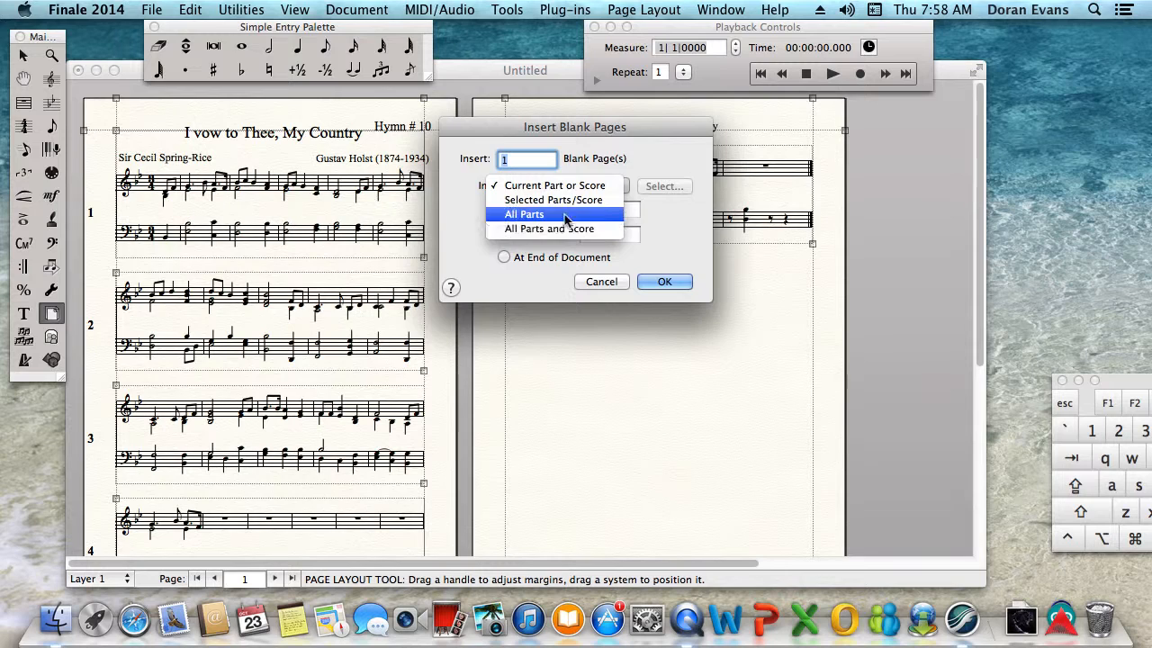
click(558, 200)
click(657, 189)
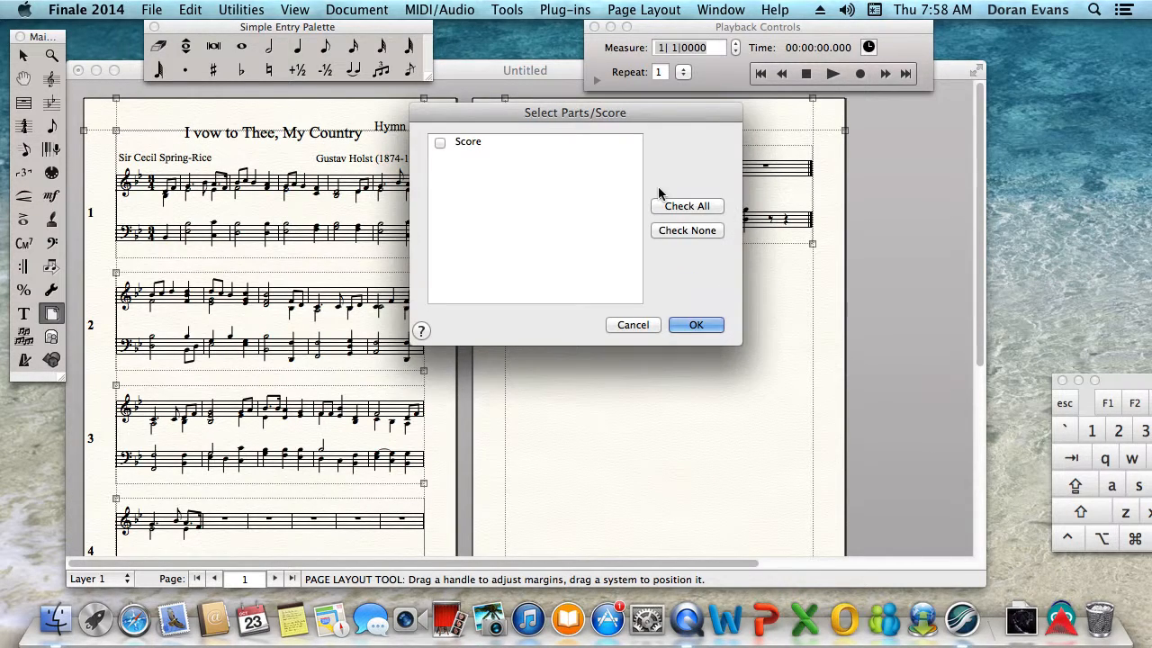
drag(643, 113, 903, 81)
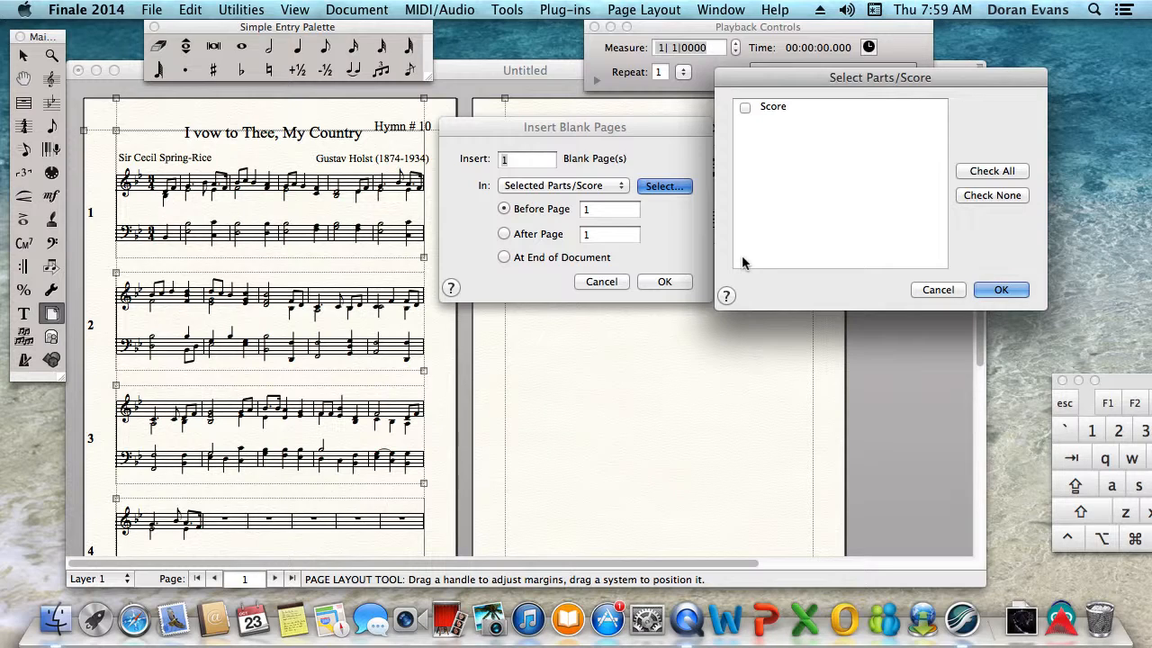
click(937, 290)
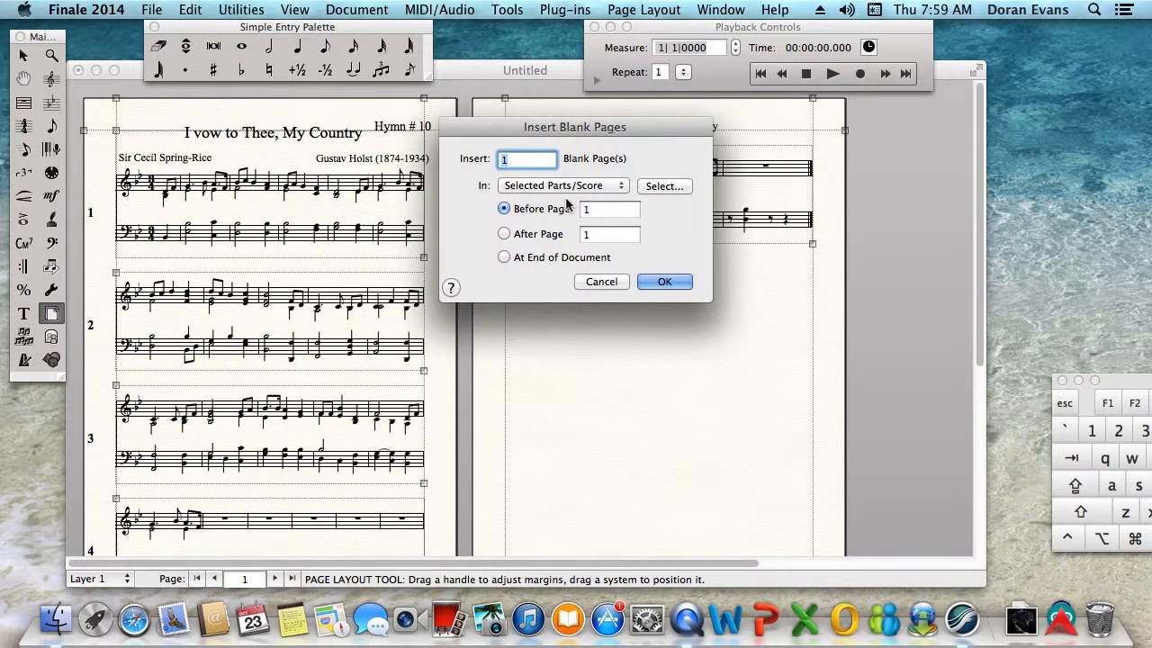
click(622, 186)
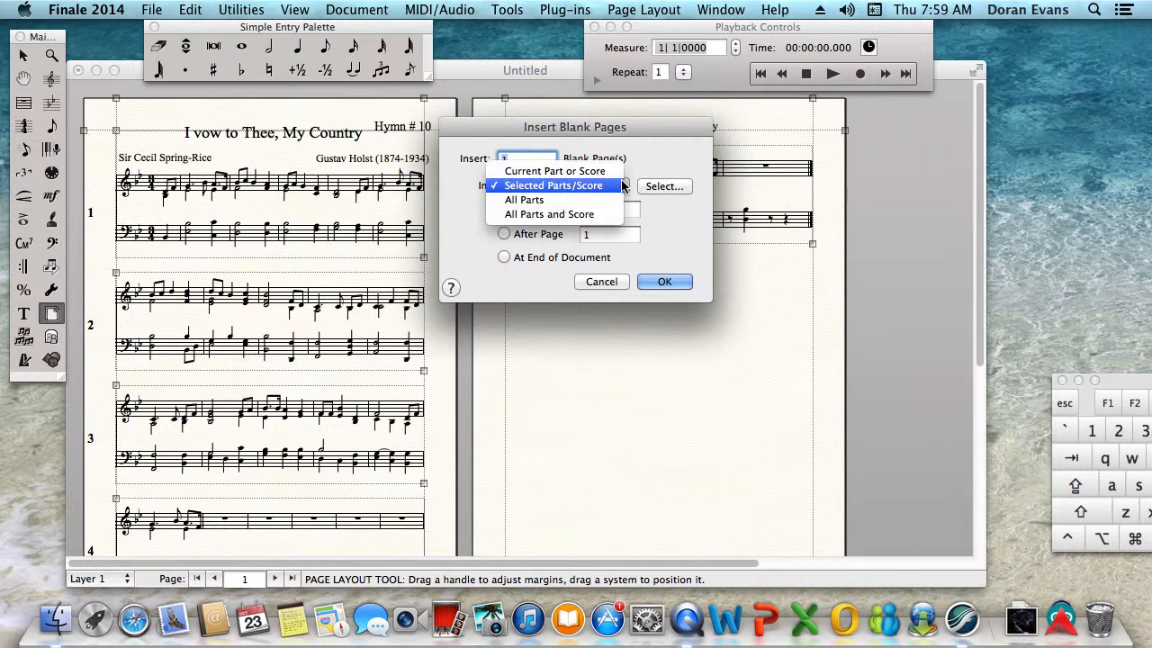
click(556, 171)
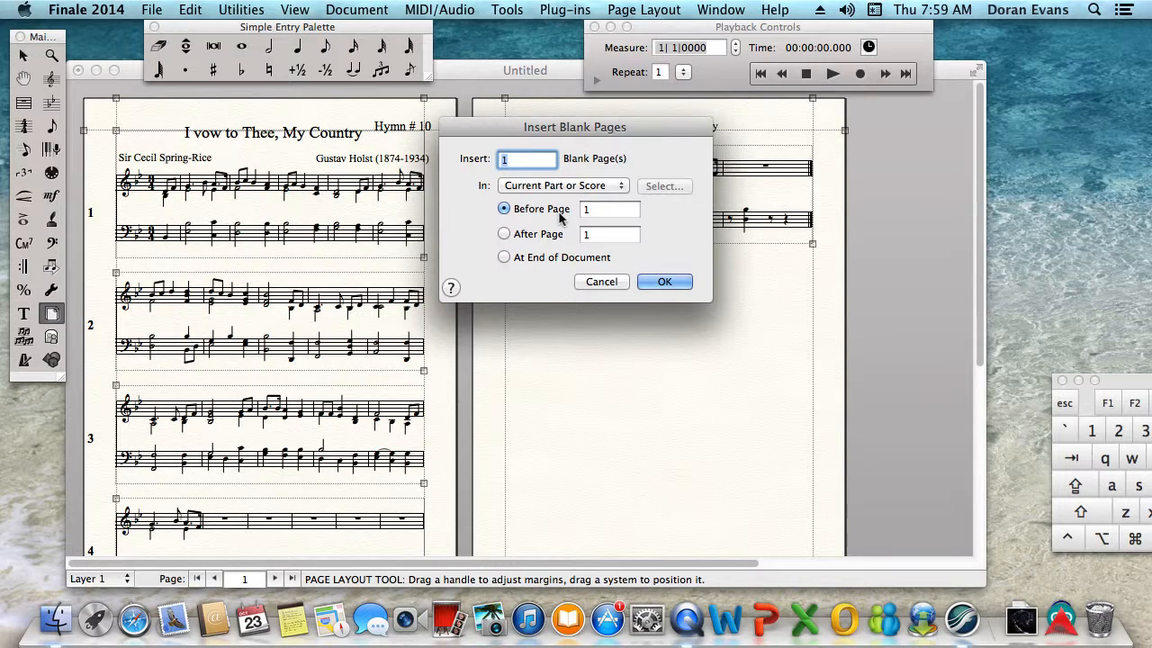
- Insert one blank page before page 1 in the current part or score
click(661, 282)
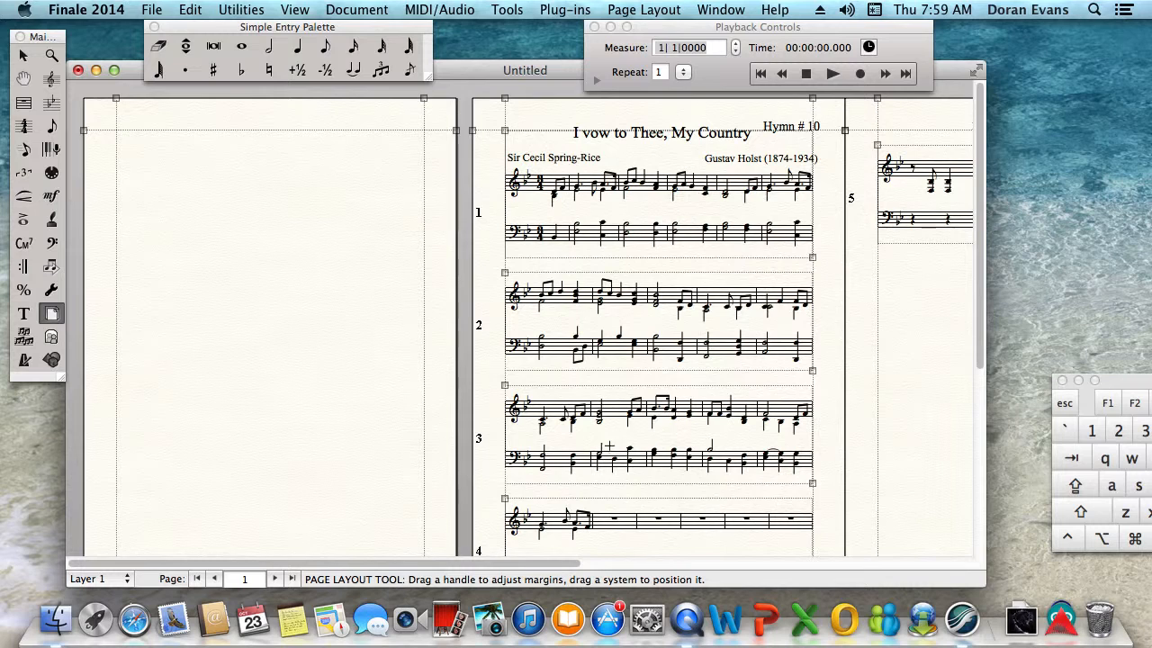
drag(497, 567, 598, 572)
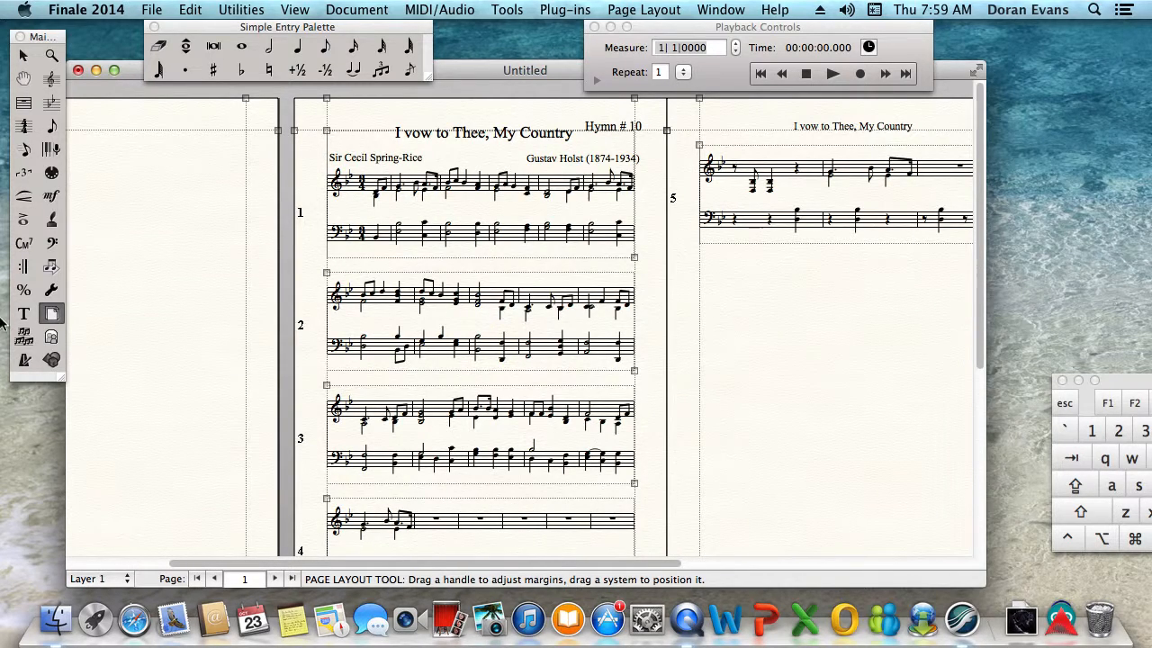
- Space the systems evenly on all pages of the current part or score, placing 4 systems on each page
click(655, 11)
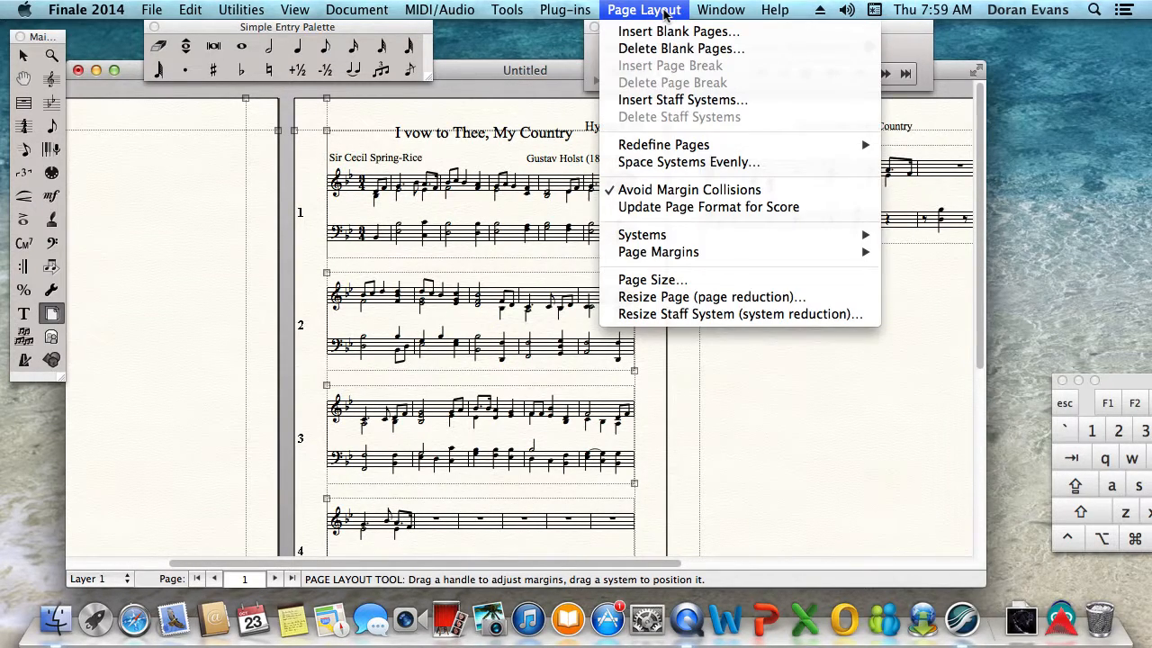
click(223, 222)
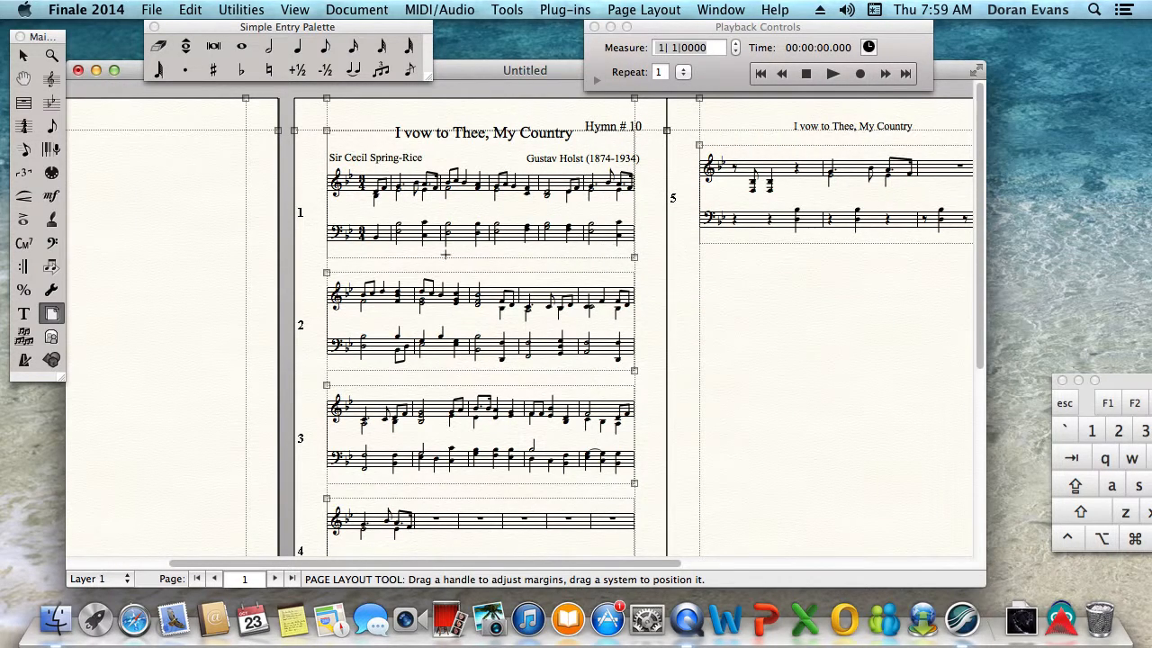
click(649, 11)
mouse_move(693, 151)
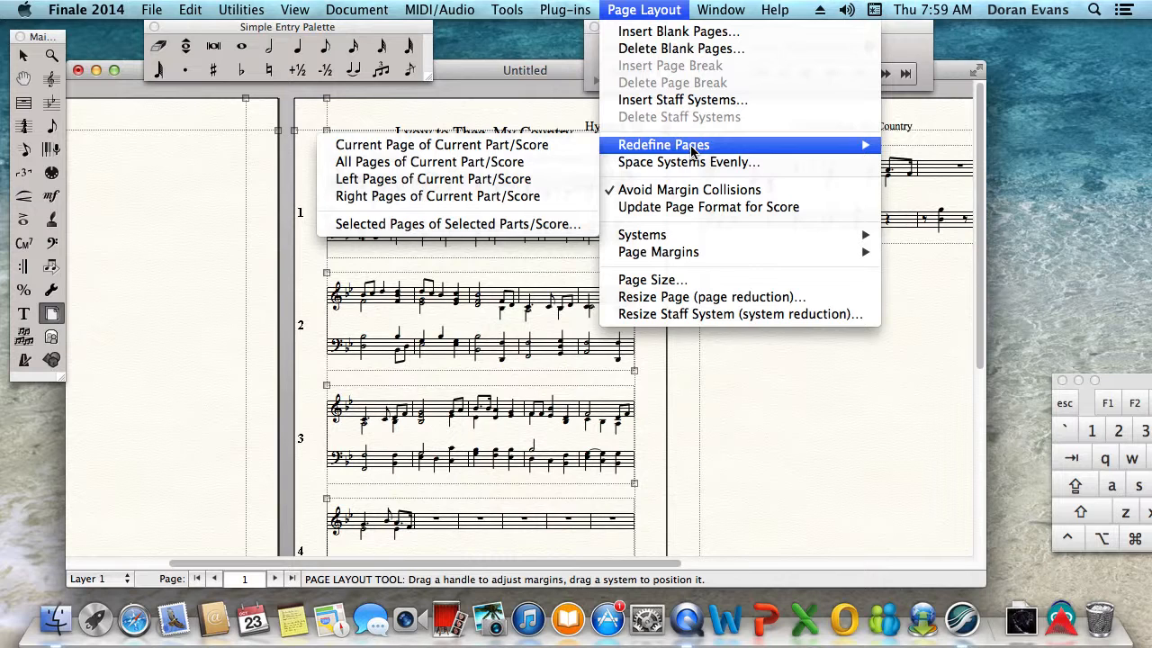
click(680, 166)
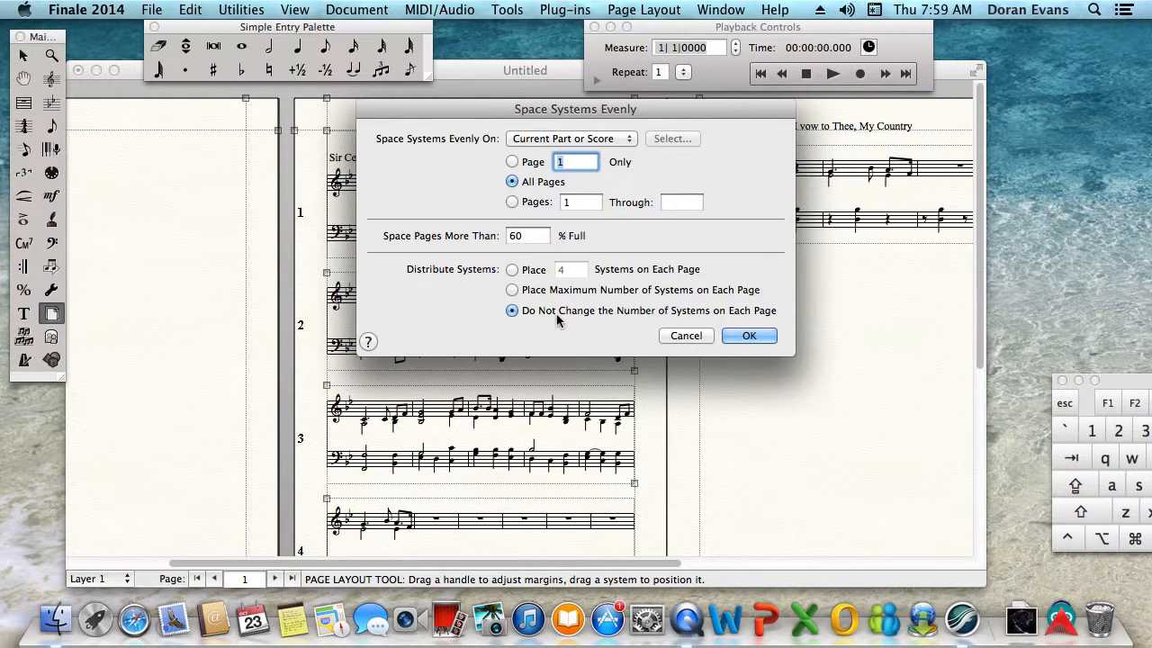
click(513, 269)
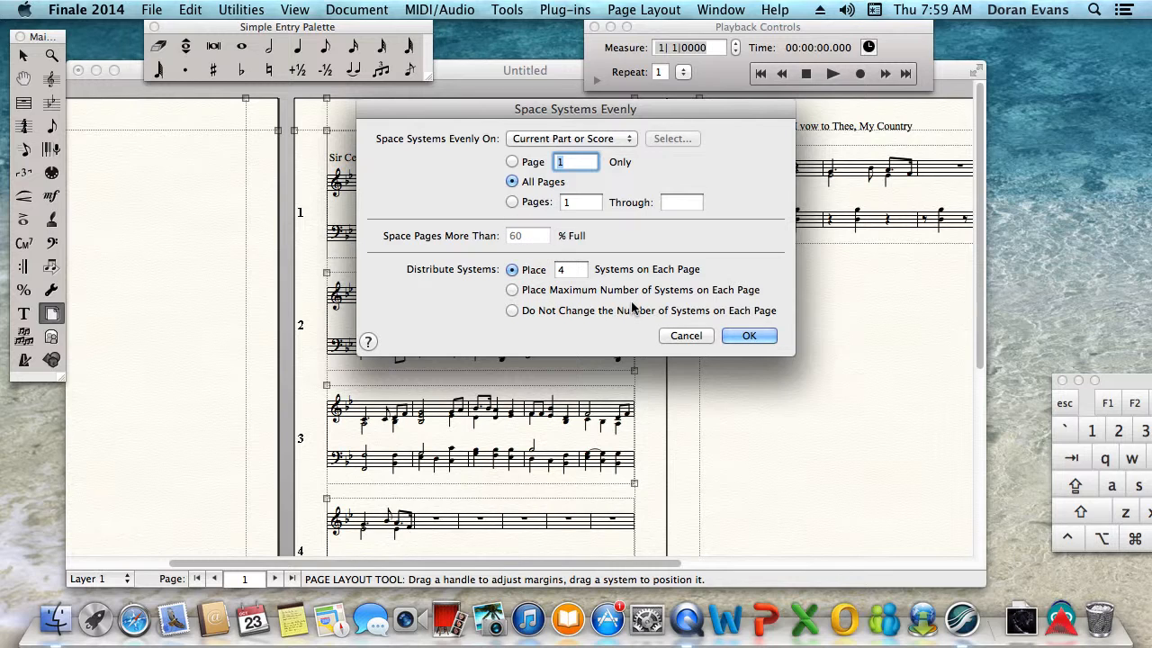
click(746, 335)
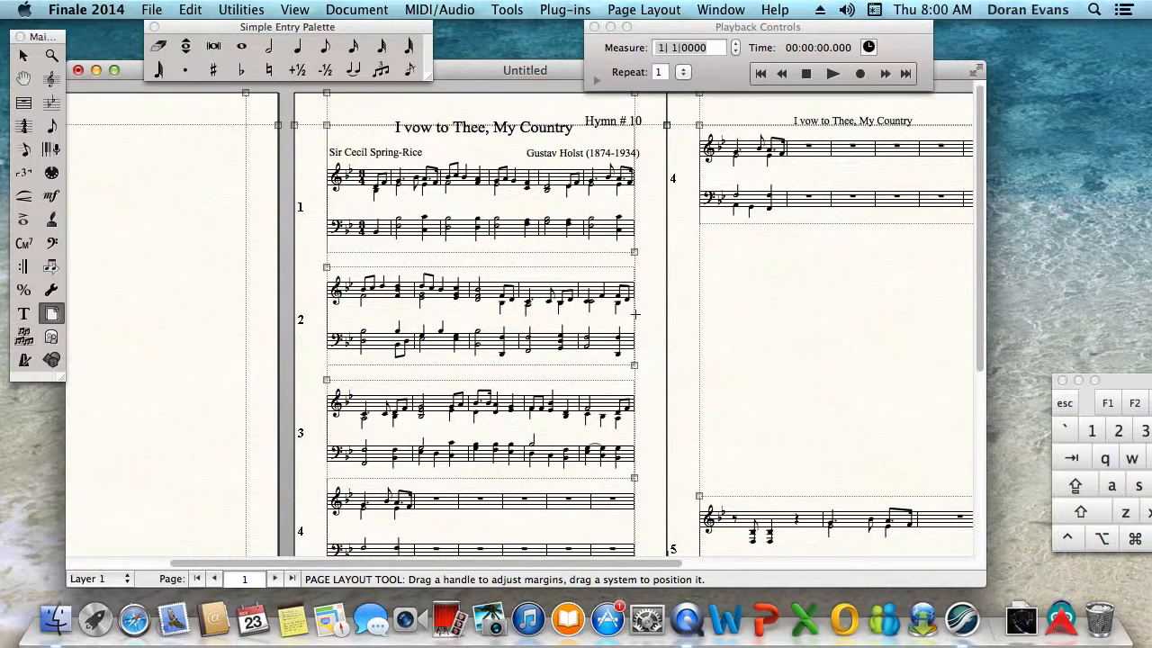
- Move the fifth system up to the top of the last page, just below the header title
scroll(634, 313, down, 5)
scroll(635, 313, up, 5)
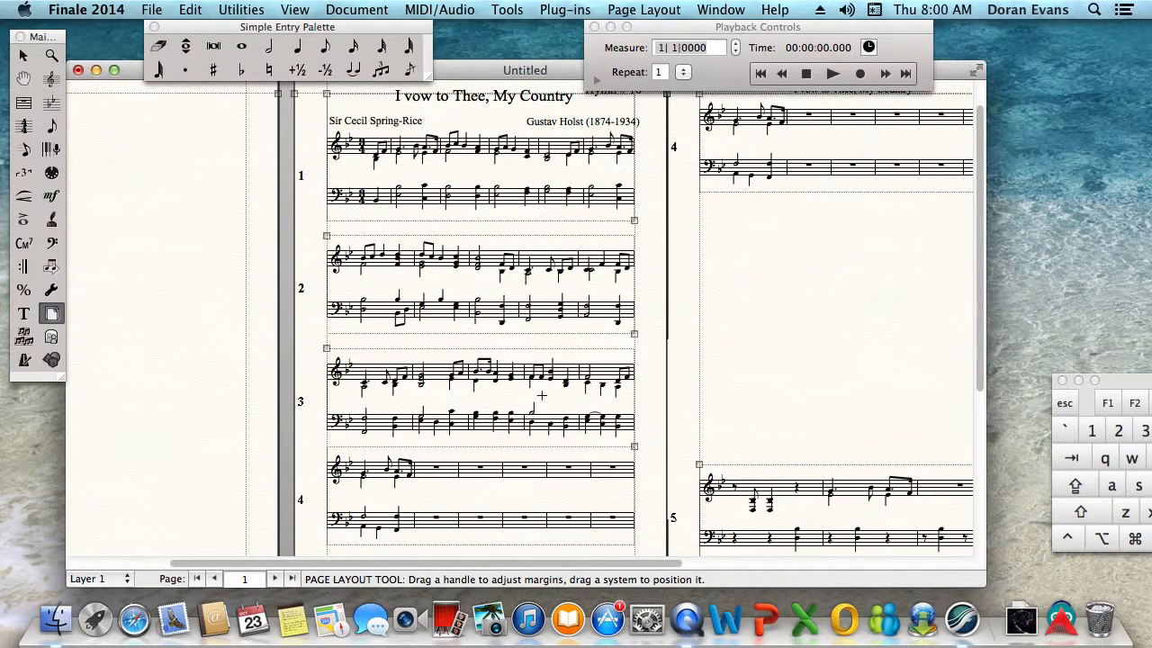
drag(791, 486, 787, 265)
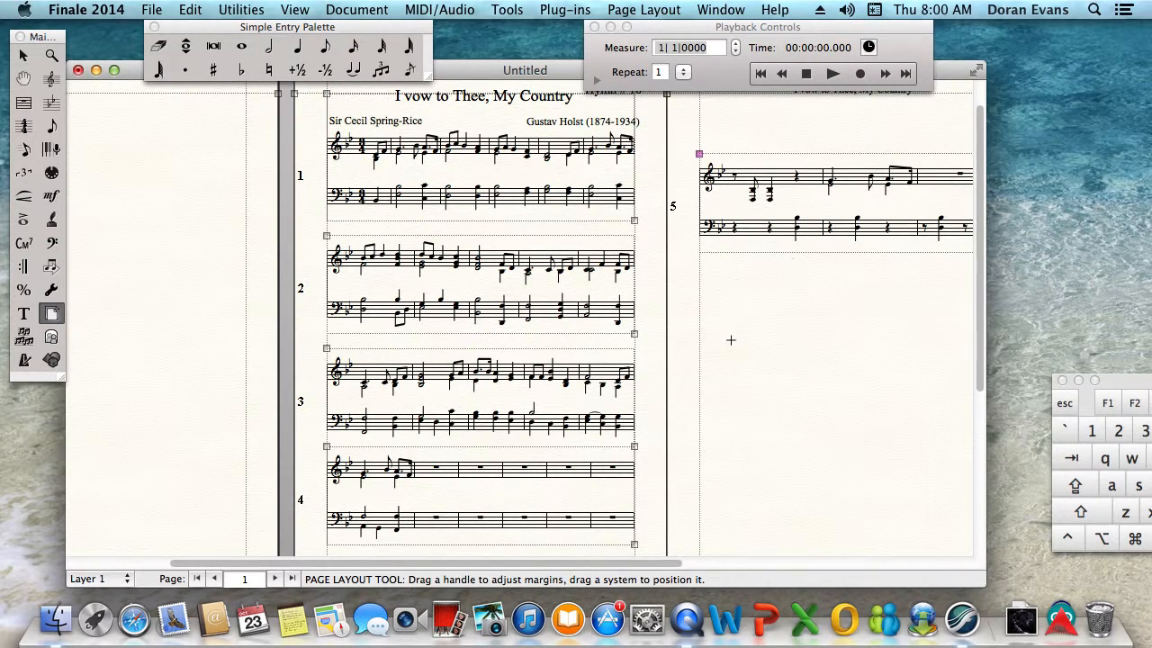
scroll(654, 362, up, 1)
scroll(654, 360, down, 6)
scroll(654, 359, up, 6)
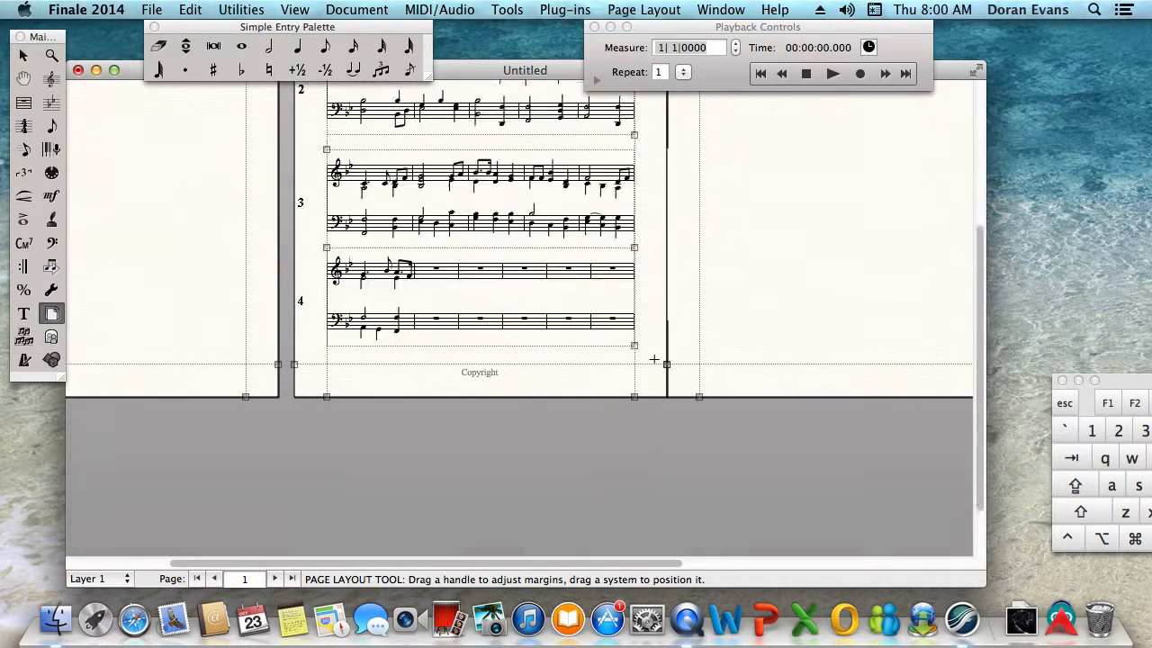
drag(800, 224, 800, 183)
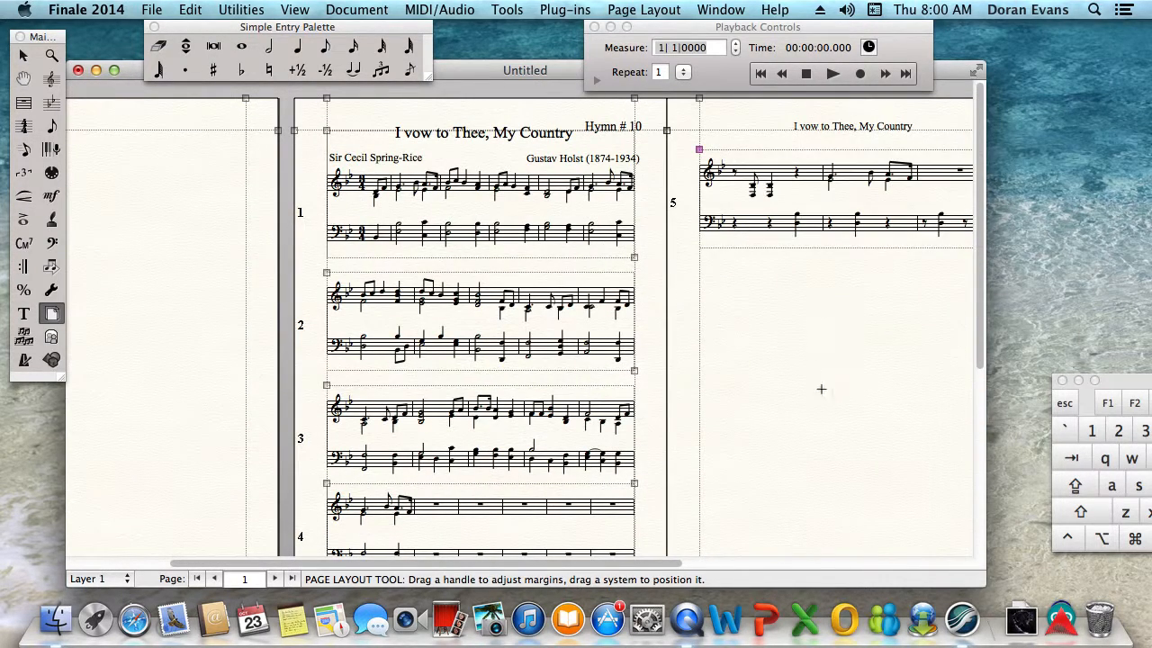
mouse_move(629, 564)
mouse_down()
mouse_move(812, 564)
mouse_move(619, 564)
mouse_up()
scroll(596, 300, down, 6)
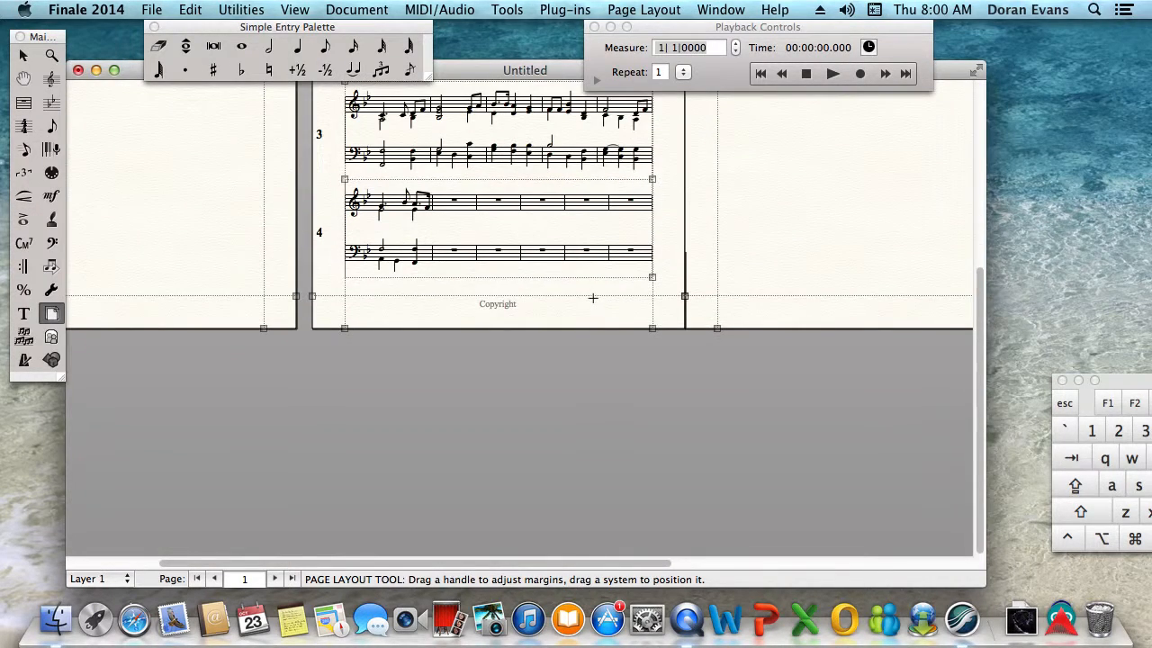
scroll(591, 298, up, 6)
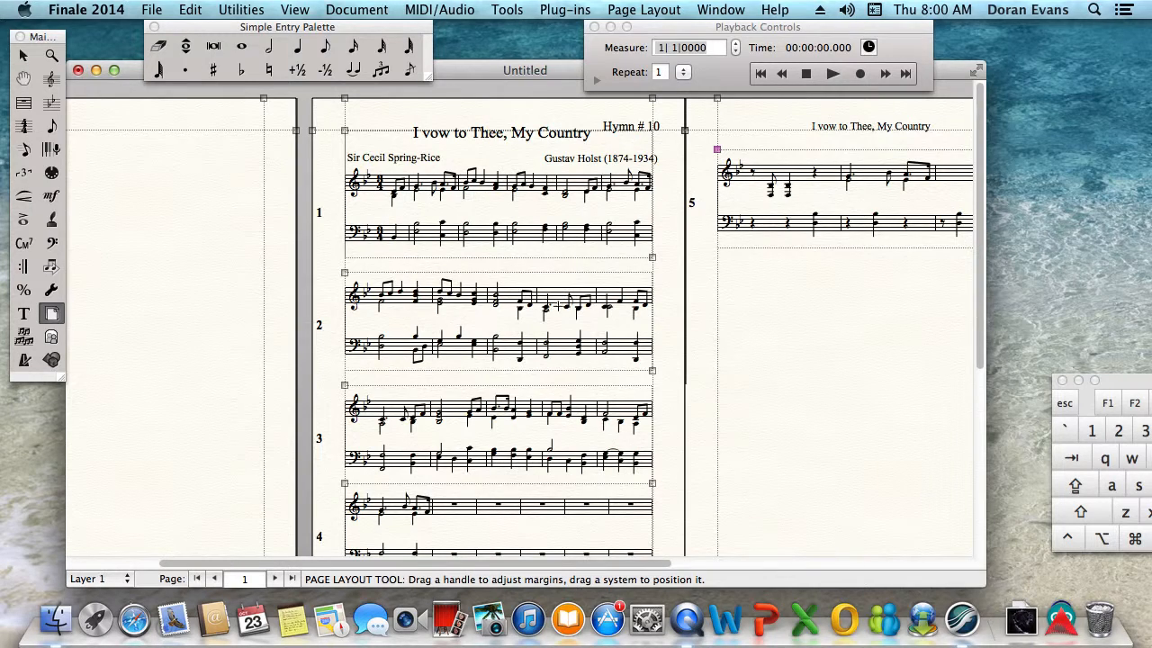
- Move the first two systems down the first music page to widen their spacing and adjust the third system's height
drag(540, 200, 542, 214)
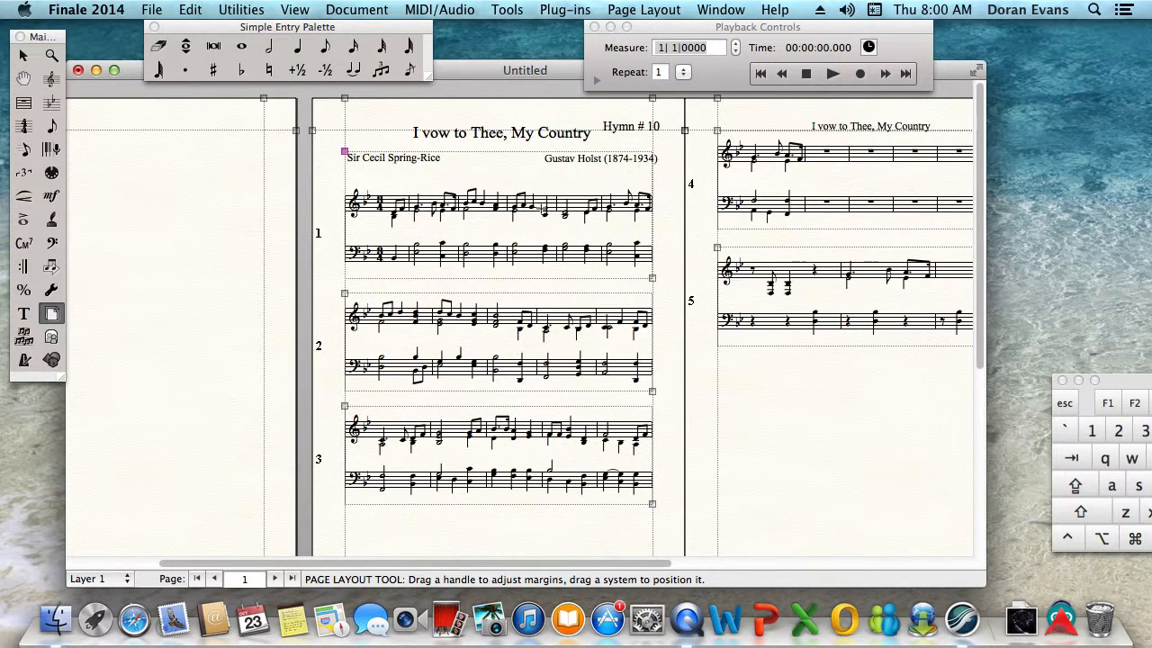
drag(541, 299, 529, 319)
drag(521, 424, 525, 440)
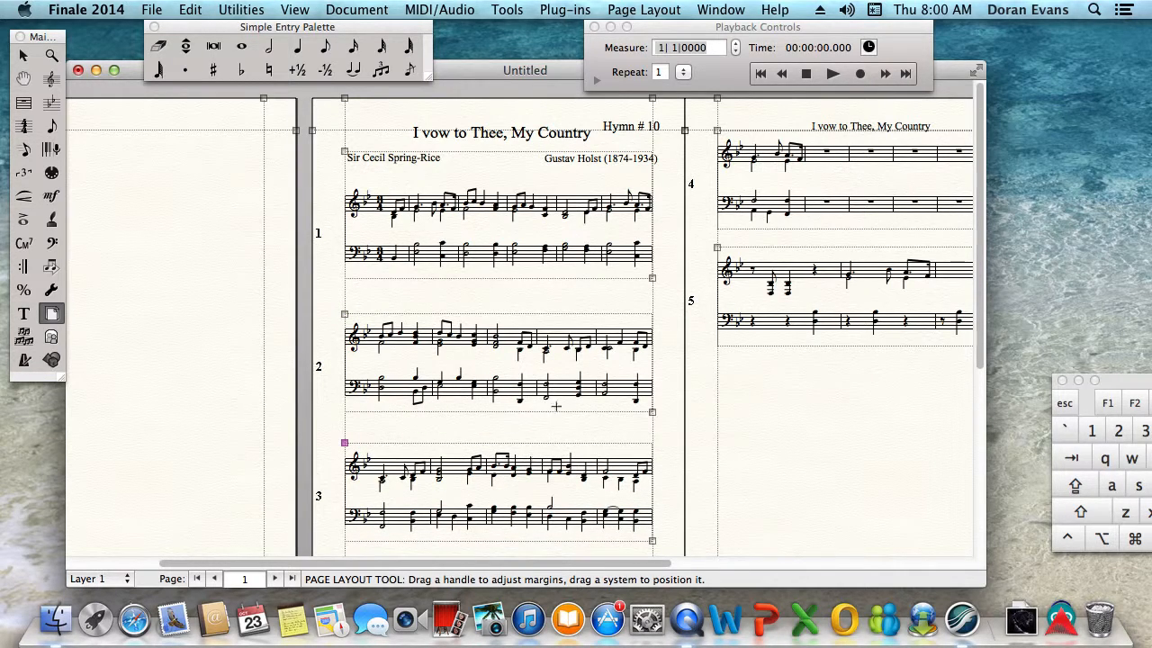
scroll(654, 373, down, 5)
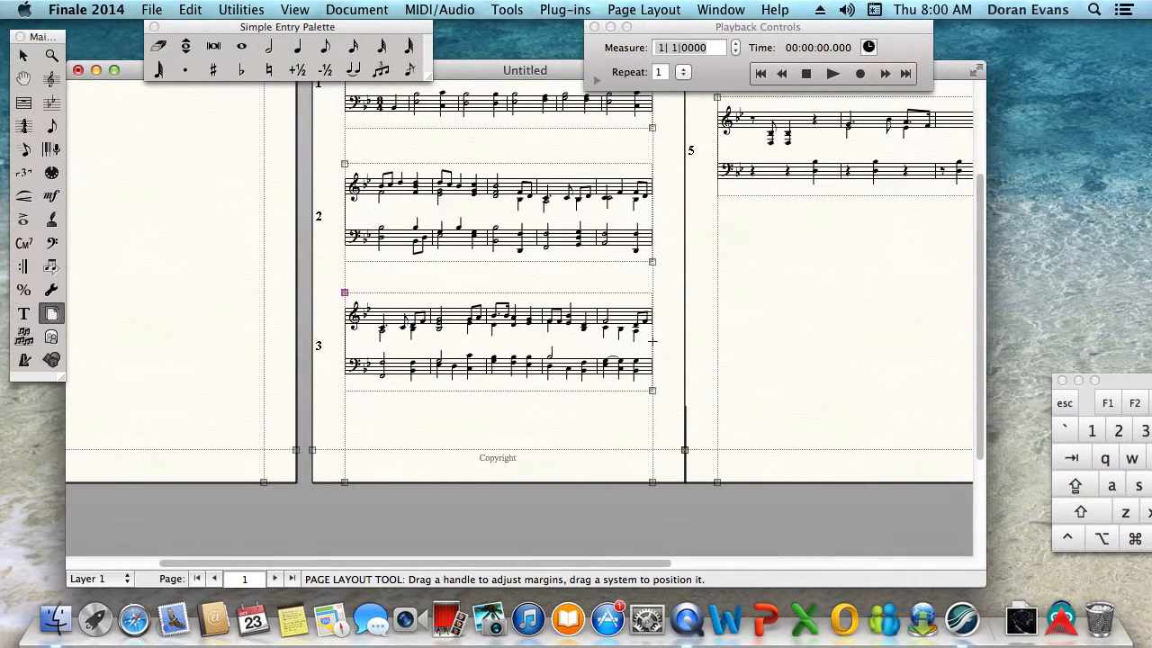
drag(544, 325, 539, 316)
scroll(532, 302, up, 5)
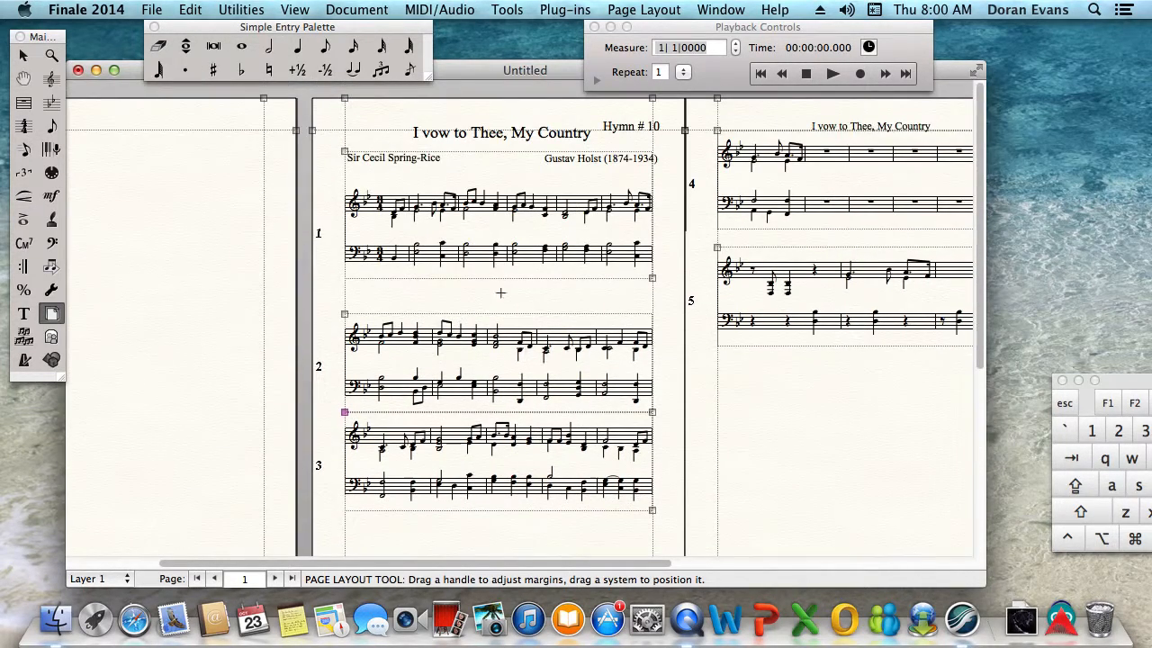
- Move the third system toward the foot of its page and adjust the vertical positions of the systems on the last page
drag(550, 463, 540, 526)
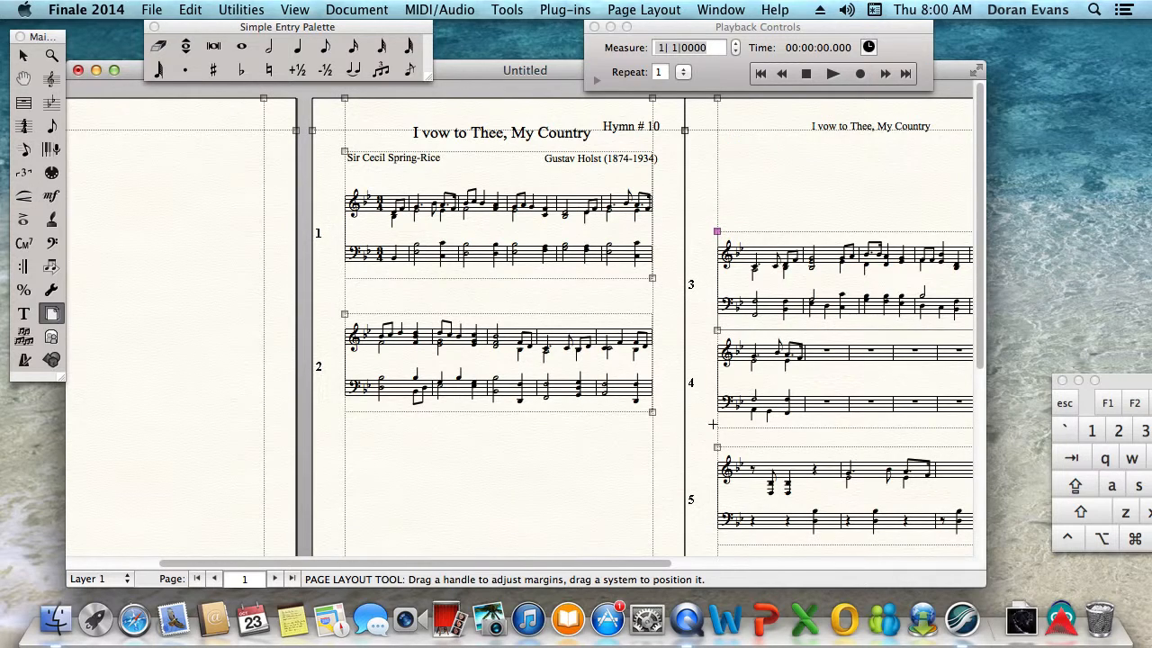
drag(806, 356, 807, 380)
mouse_move(797, 308)
mouse_down()
mouse_move(799, 281)
mouse_move(808, 326)
mouse_up()
drag(801, 178, 801, 154)
- Pull the first three systems up into a compact stack on the first music page and move the fifth system to the last page's upper margin
drag(519, 520, 515, 494)
drag(513, 348, 512, 225)
drag(518, 449, 578, 268)
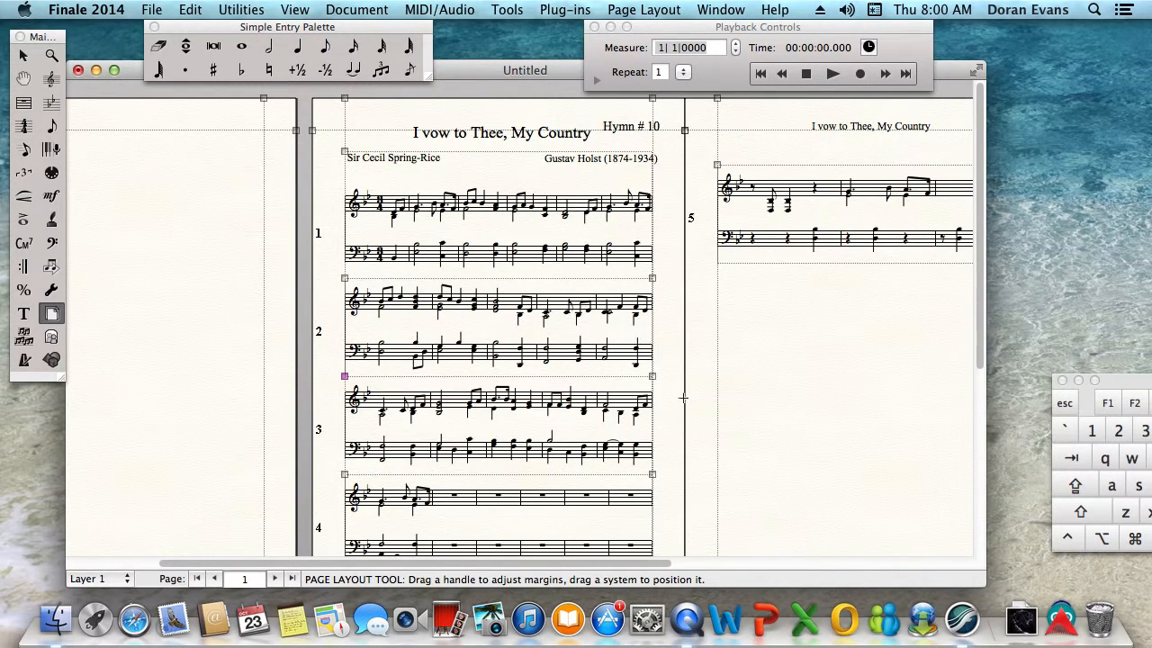
scroll(603, 405, down, 5)
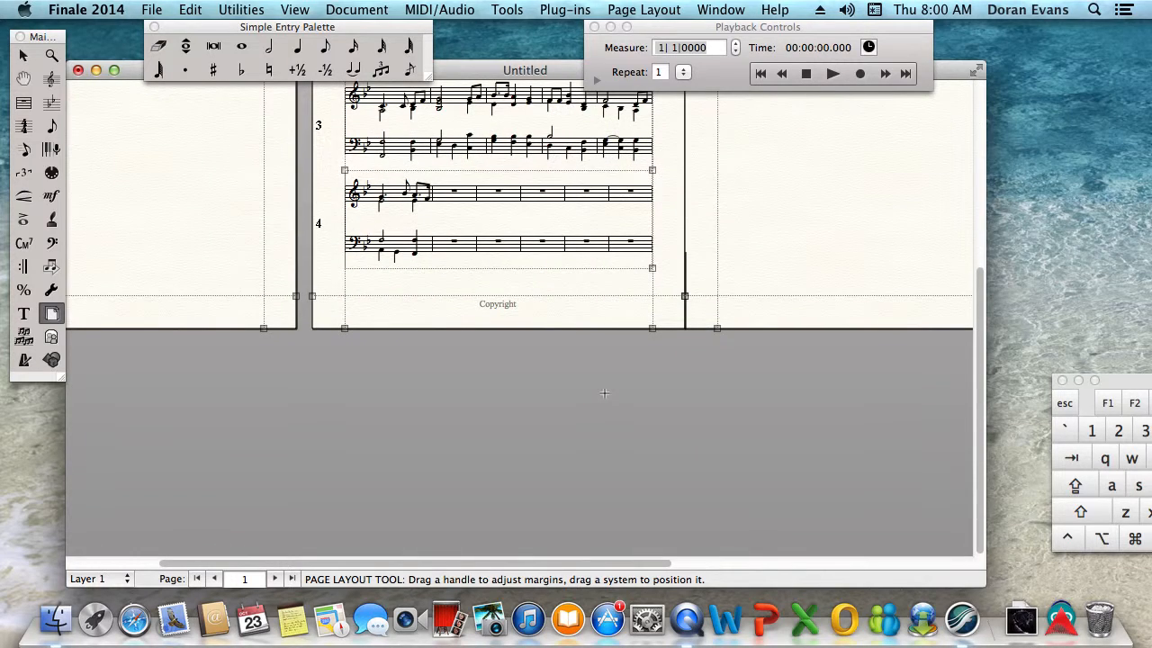
scroll(537, 236, up, 5)
drag(536, 235, 521, 159)
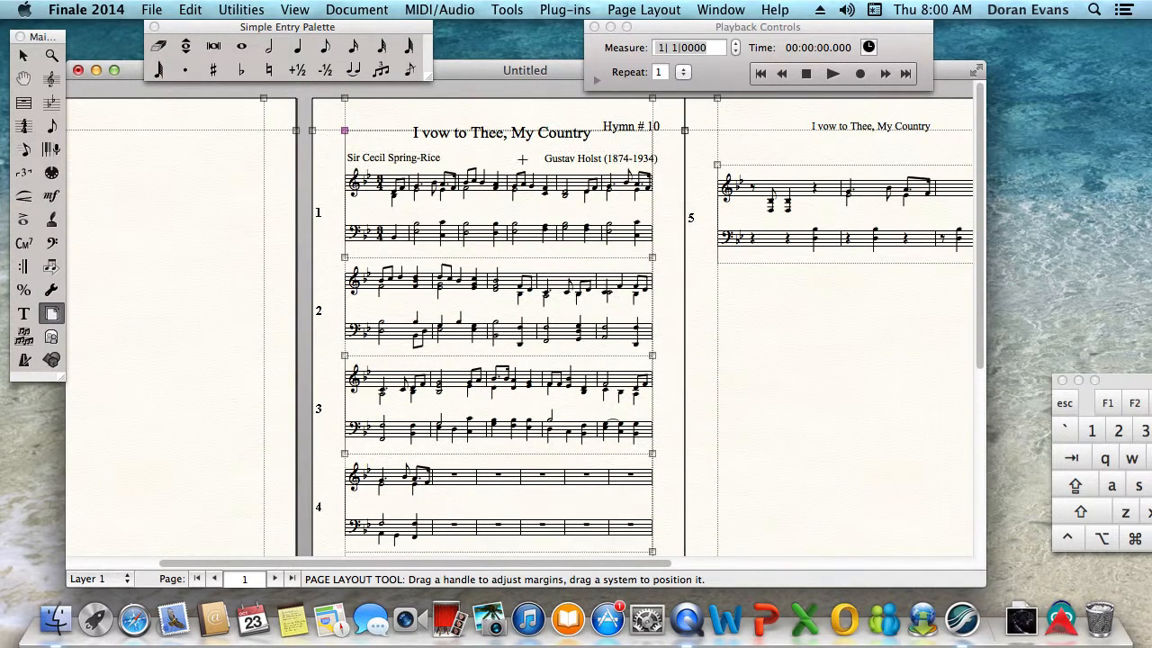
drag(794, 246, 779, 61)
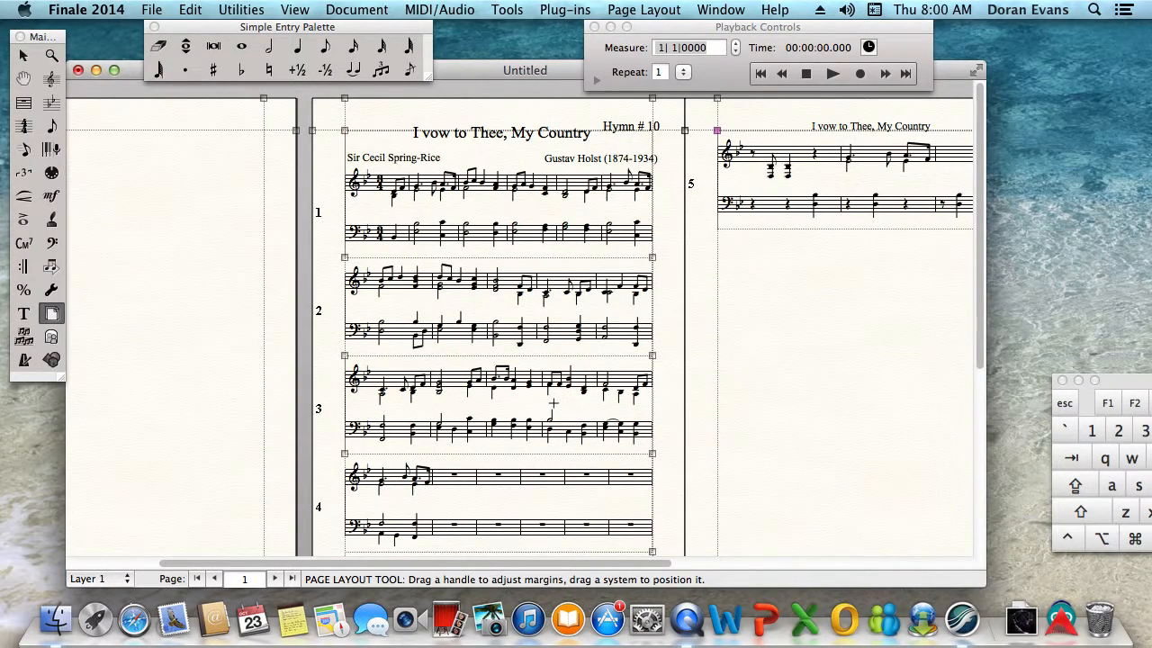
- Move the first, second and third systems down the first music page to open up space between them
scroll(553, 403, down, 5)
scroll(496, 262, up, 5)
drag(497, 207, 496, 224)
drag(506, 326, 499, 360)
scroll(493, 408, down, 5)
drag(500, 264, 502, 287)
scroll(511, 324, up, 5)
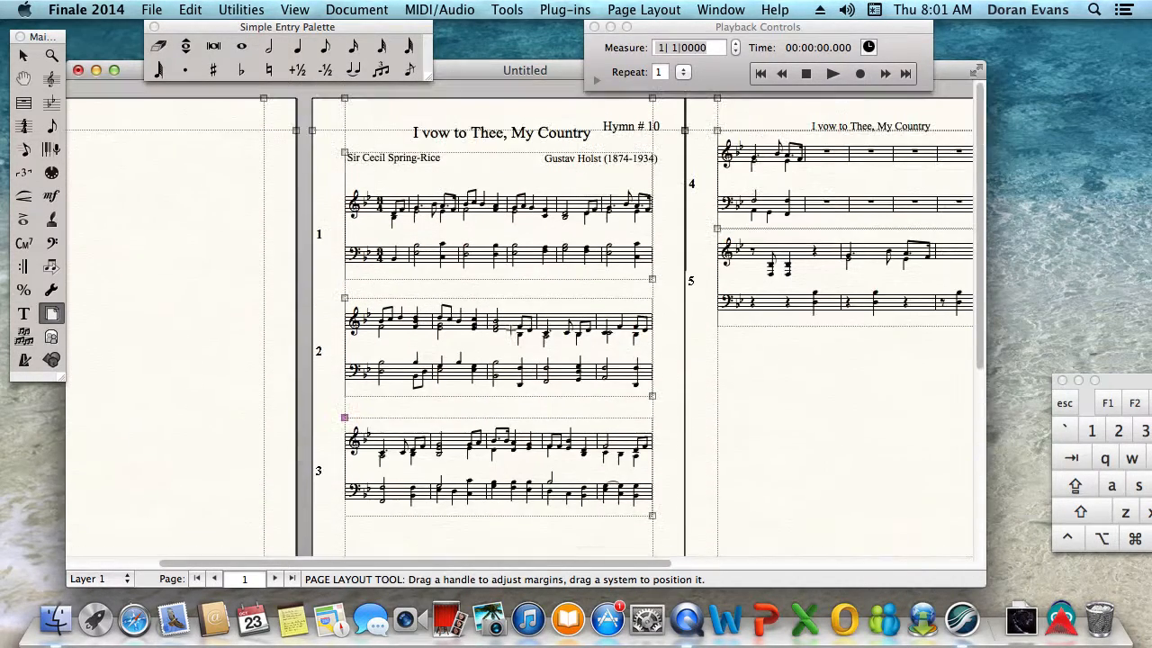
- Nudge the first three systems slightly lower on the first music page to even out the gaps between them
drag(507, 351, 509, 360)
drag(500, 470, 502, 480)
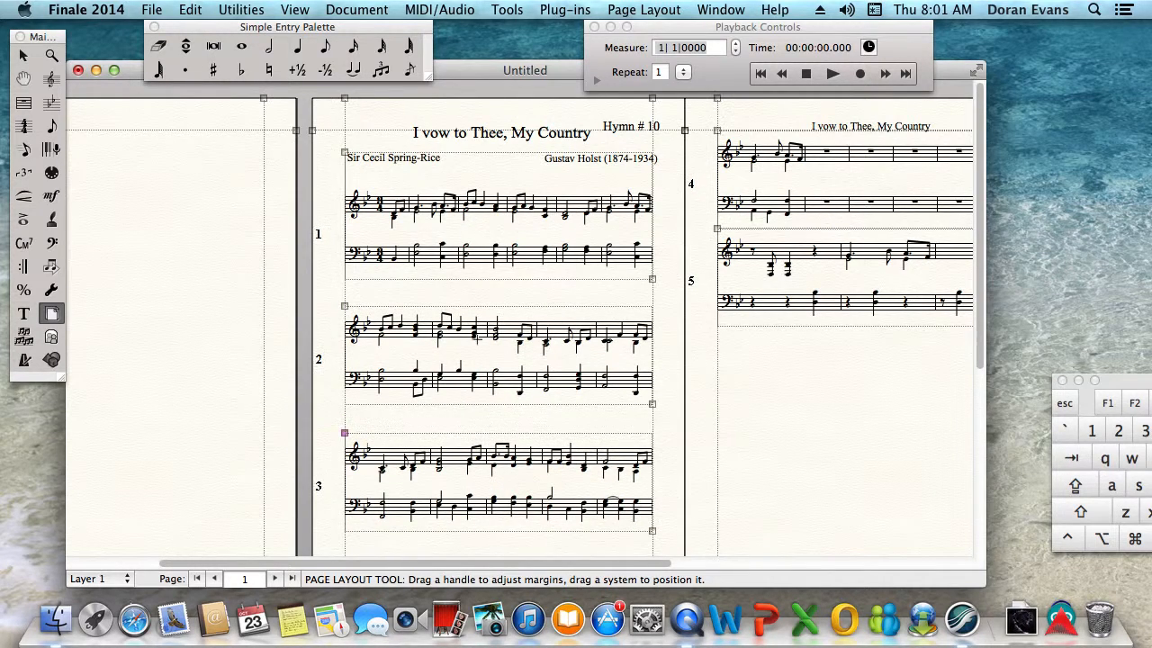
drag(481, 235, 480, 240)
drag(510, 430, 510, 435)
- Move the fourth and fifth systems down the last page, leaving a gap between them and space below the page heading
drag(799, 262, 799, 275)
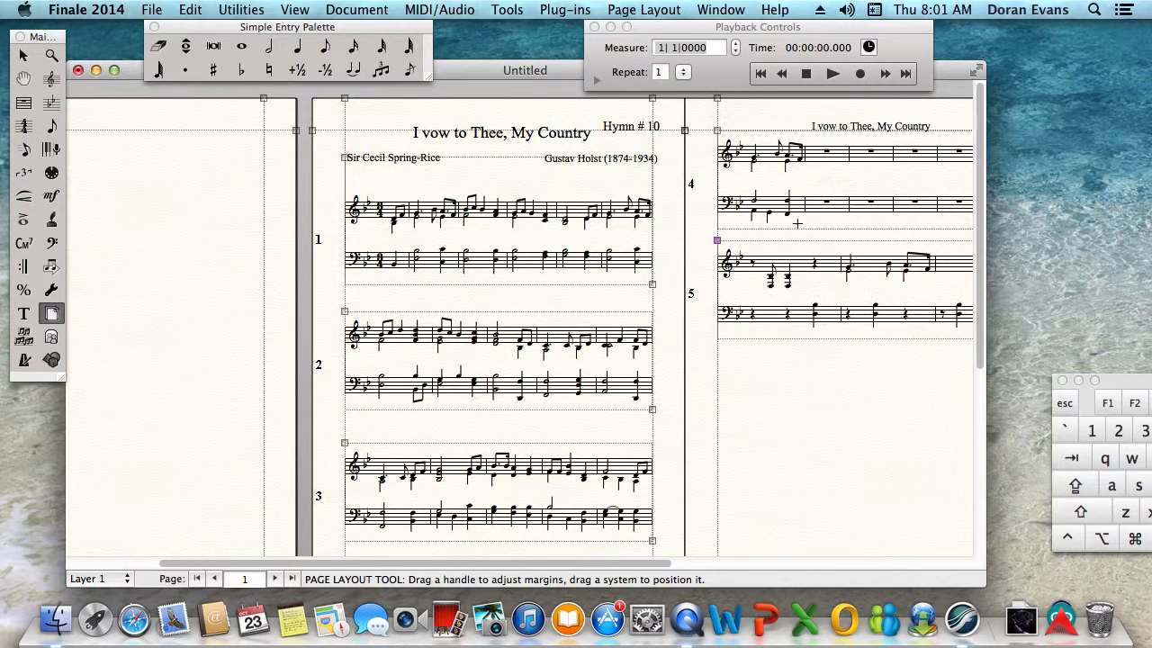
drag(797, 163, 797, 179)
drag(812, 264, 812, 271)
drag(802, 160, 802, 165)
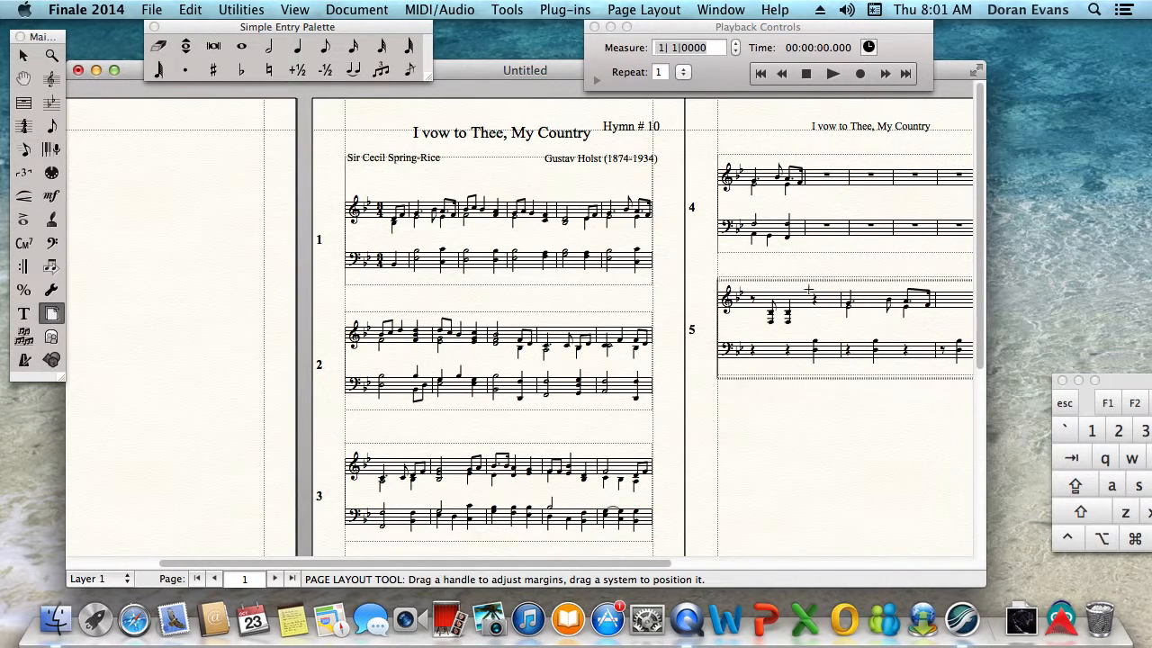
- Switch to the Selection tool and review the system spacing on the music pages without the layout guides
click(23, 57)
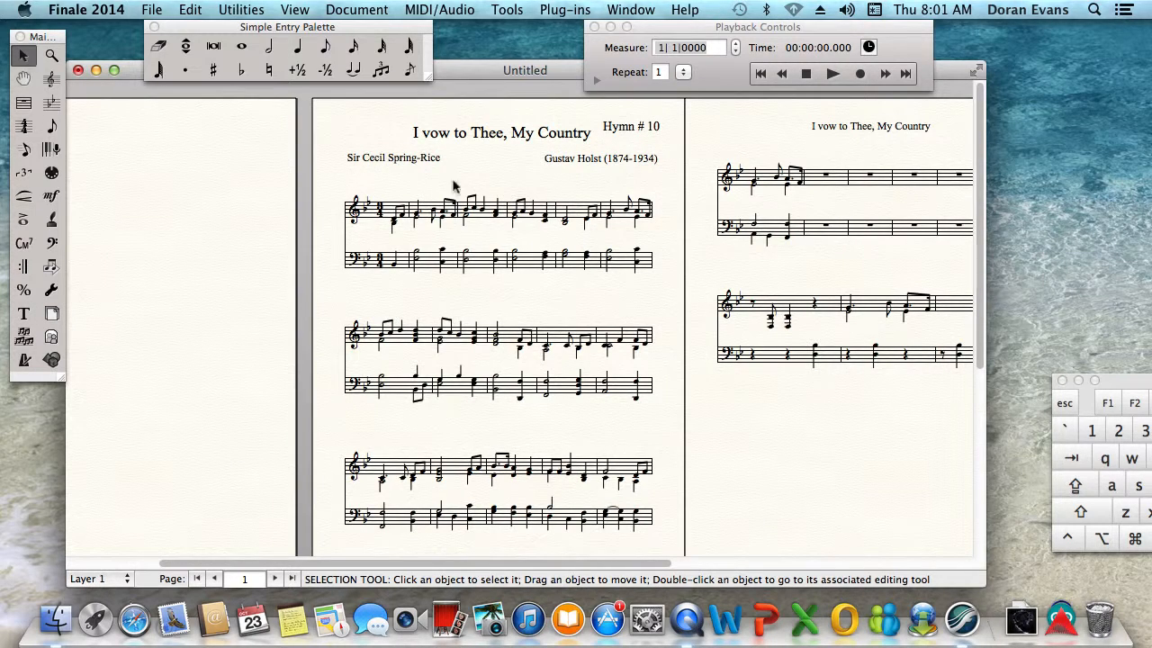
scroll(610, 280, down, 2)
scroll(610, 279, down, 5)
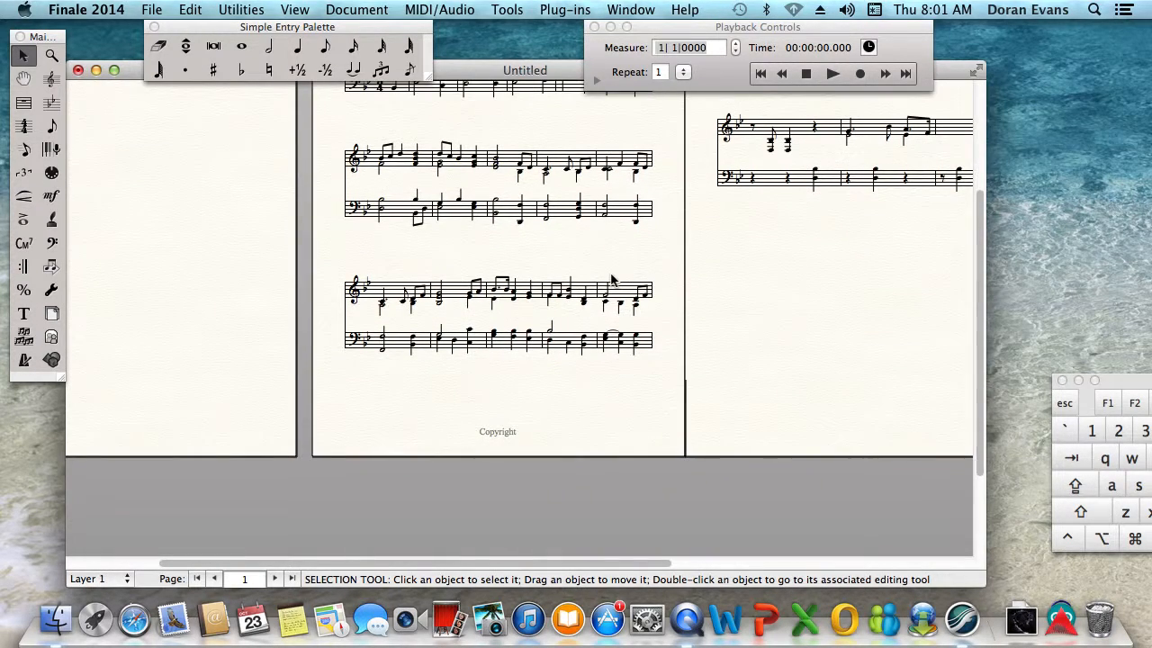
scroll(610, 280, up, 7)
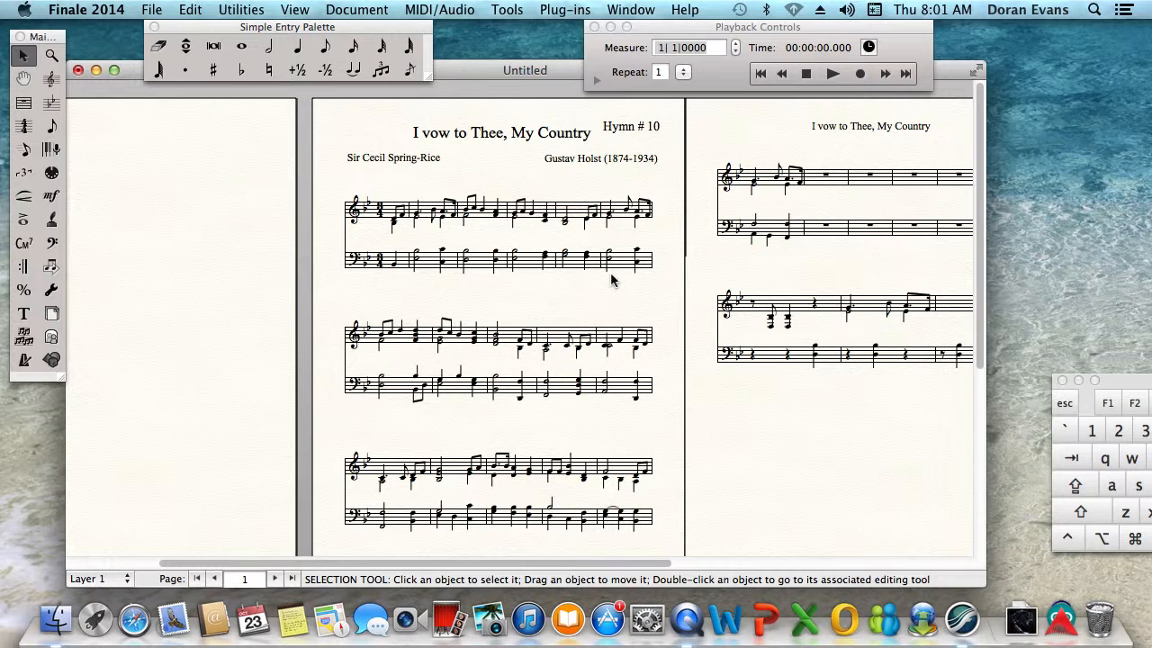
scroll(610, 272, down, 5)
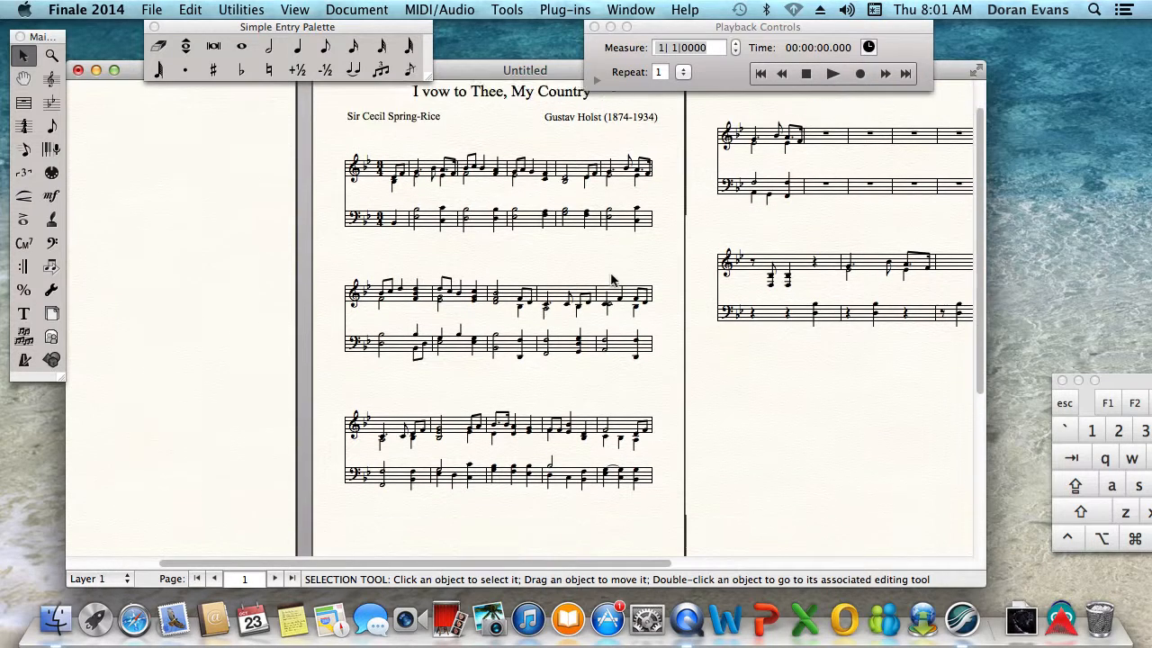
scroll(610, 272, up, 5)
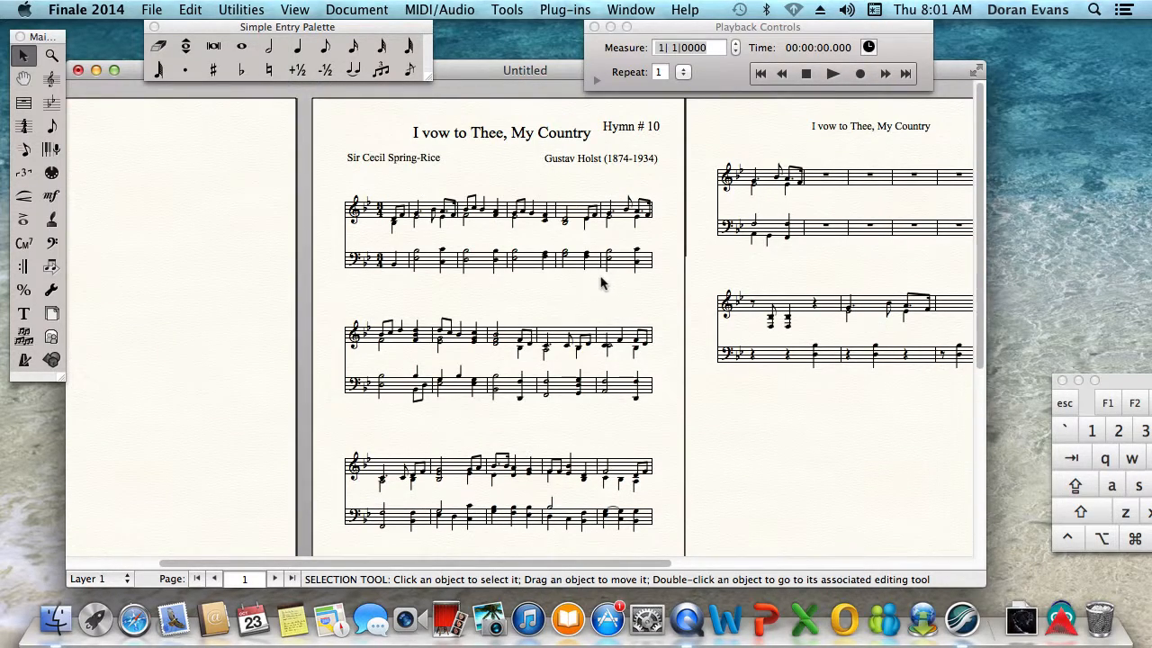
- Return to the Page Layout tool, view the Edit System Margins settings and close them without changes
click(52, 313)
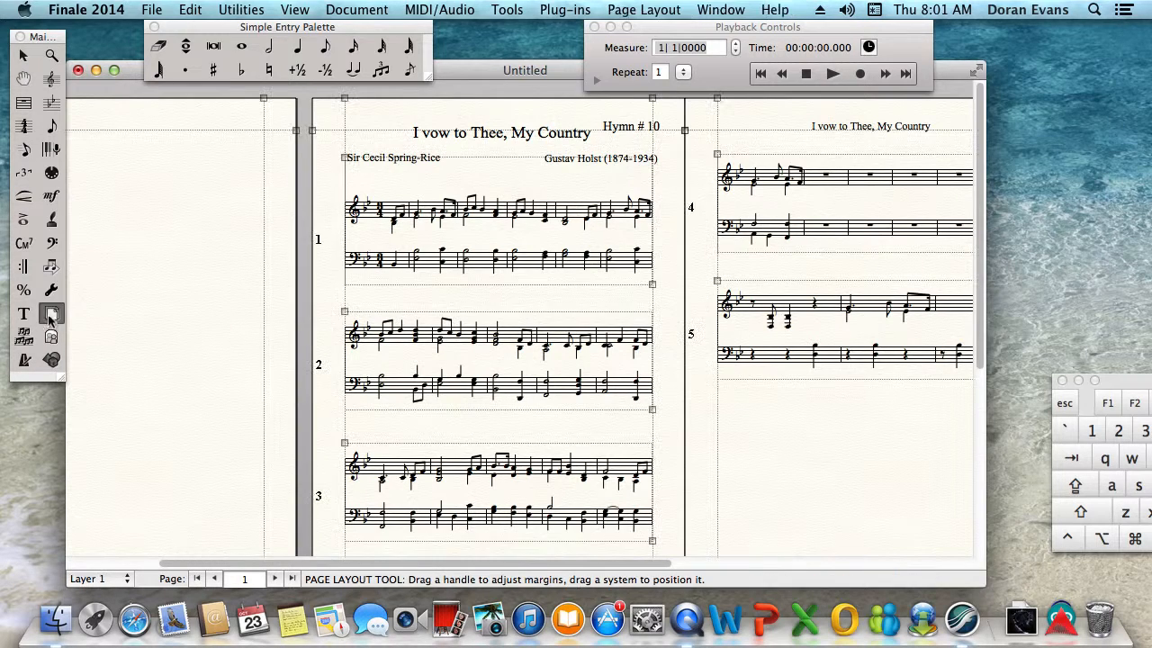
click(644, 11)
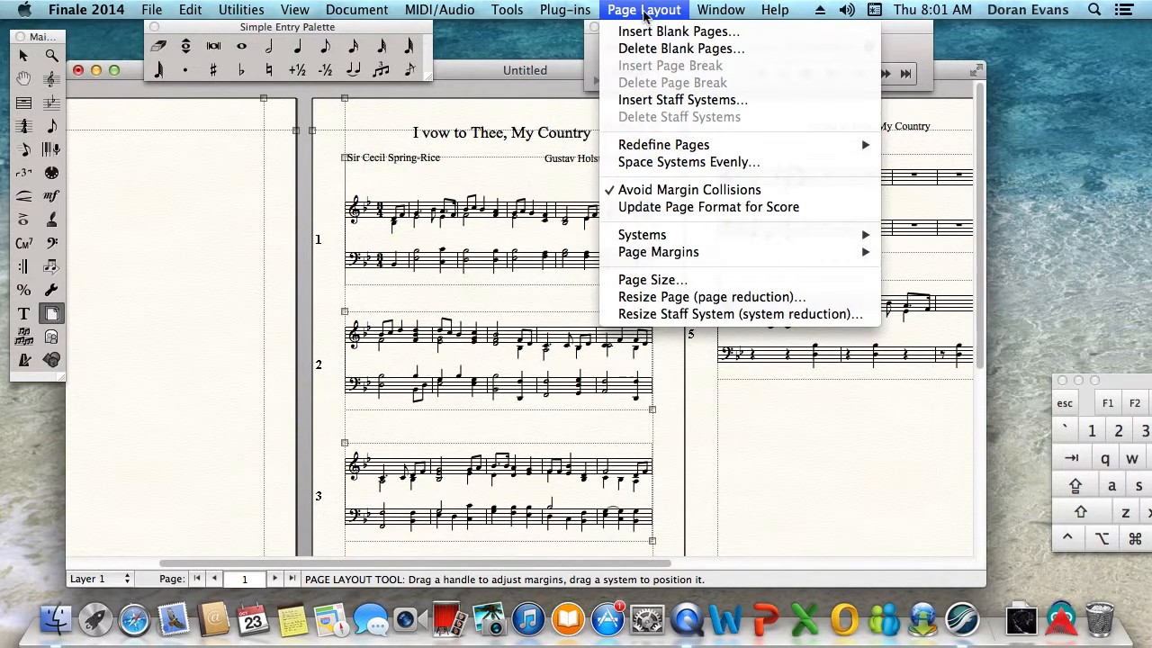
mouse_move(685, 237)
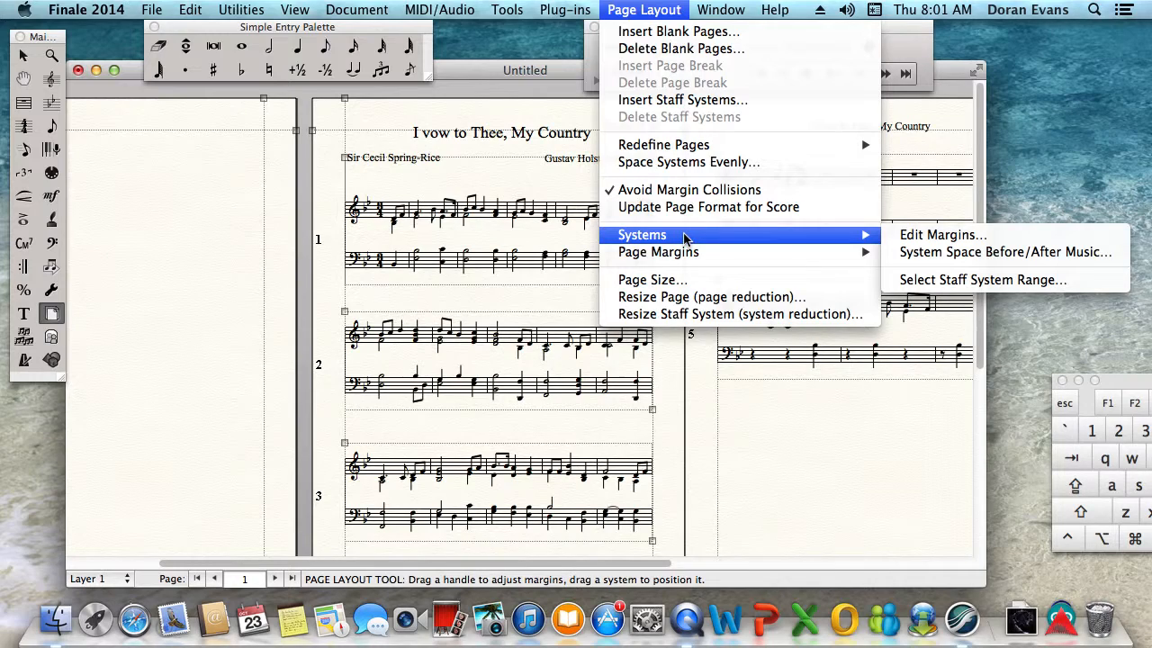
click(933, 238)
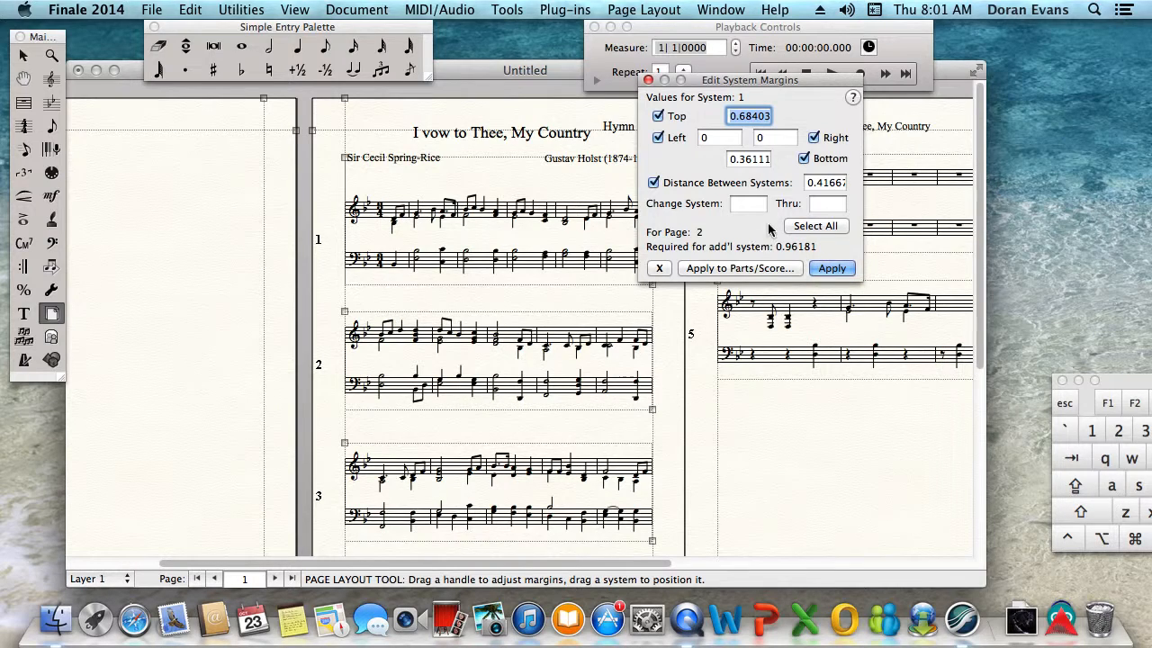
click(648, 81)
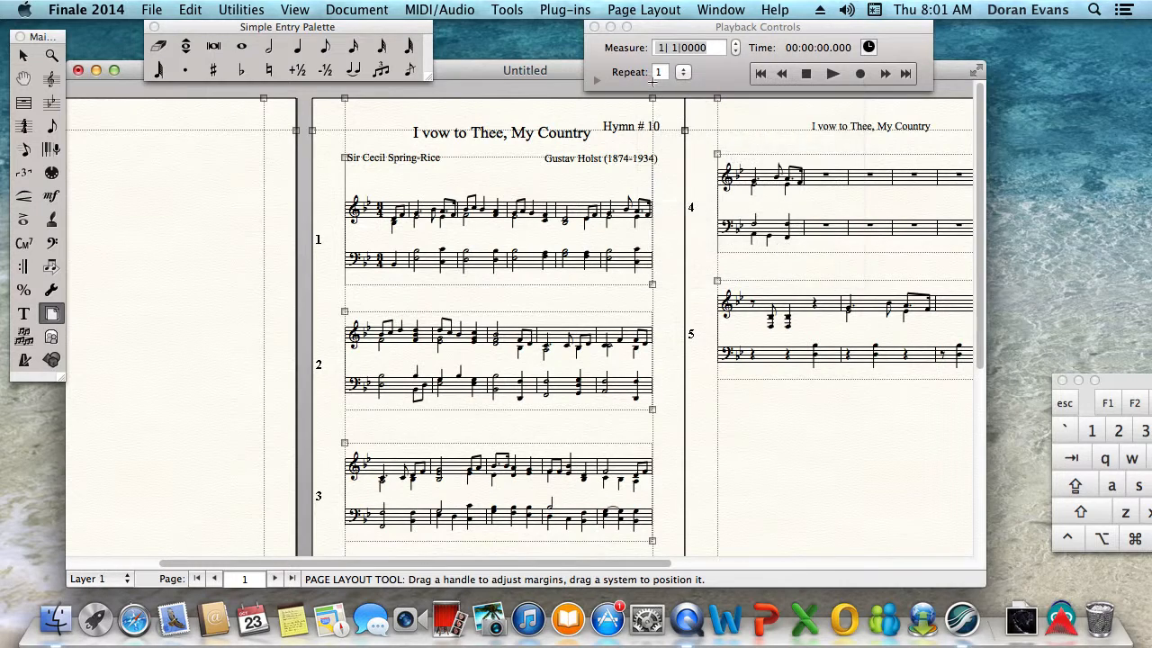
- Examine the page margin adjustment options and look over the margin handles at the head and foot of the pages
click(670, 11)
mouse_move(706, 257)
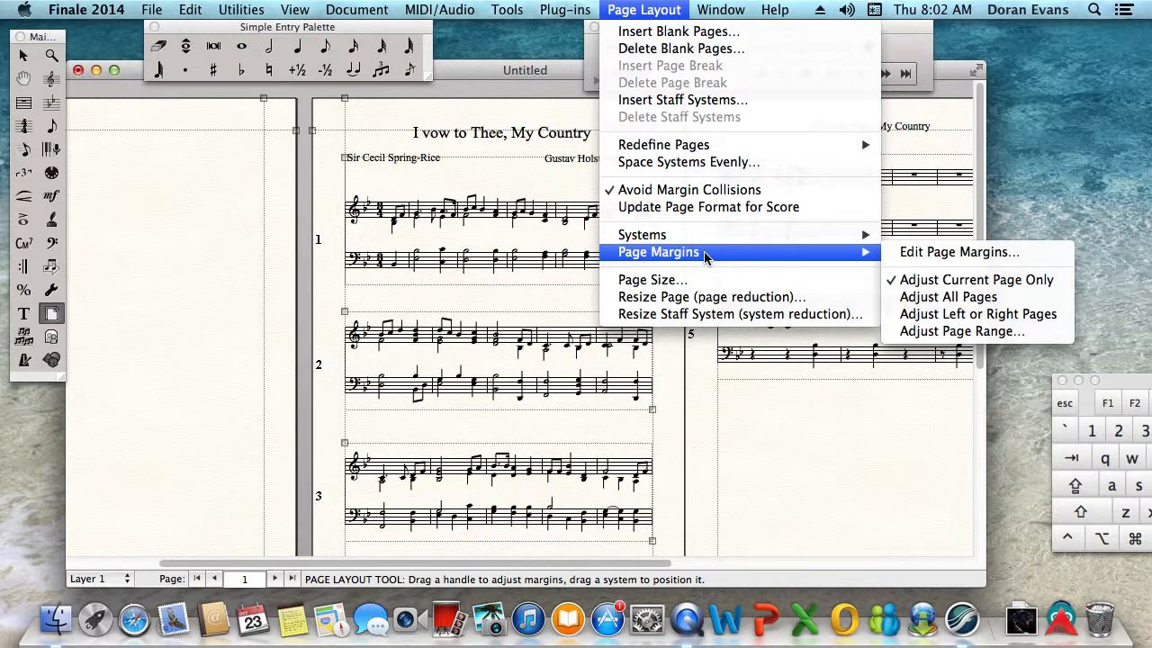
click(949, 303)
scroll(649, 351, down, 5)
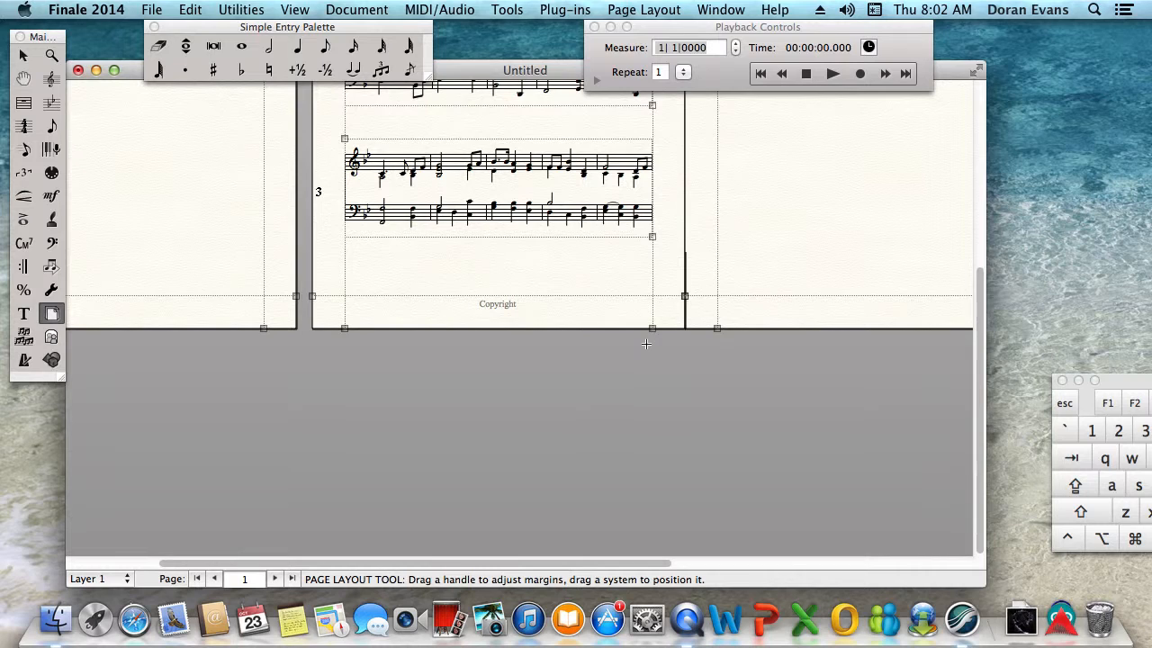
scroll(650, 283, up, 5)
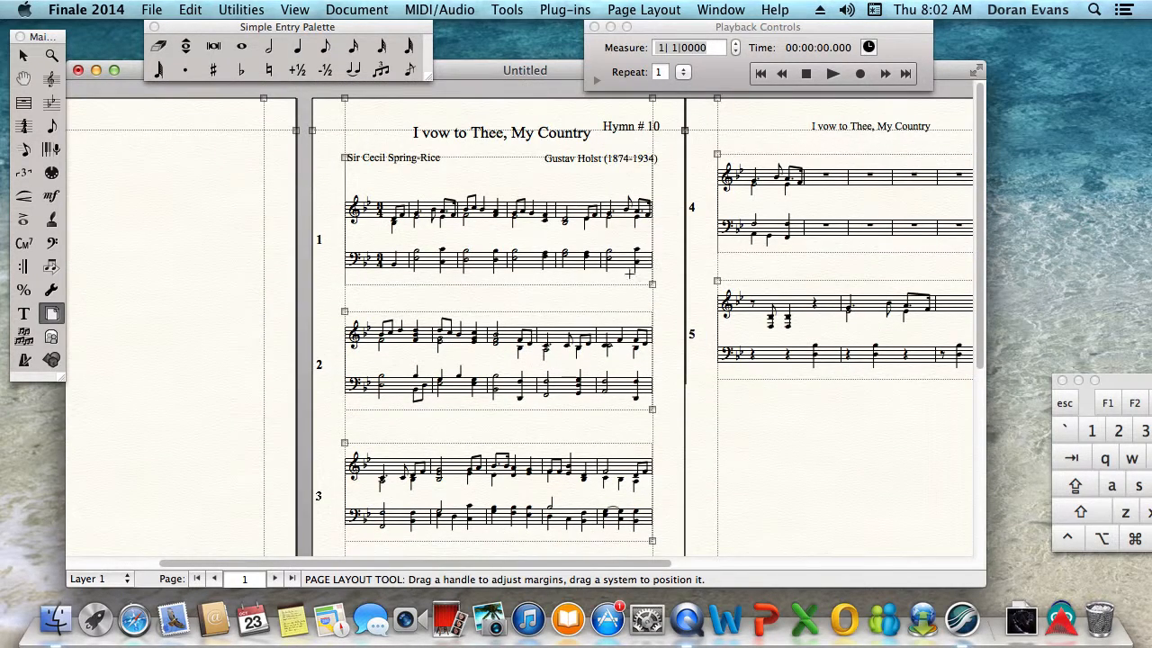
- Lower the first system's top margin to just below the lyricist and composer credits and extend its bottom margin downward
click(494, 207)
mouse_move(494, 207)
mouse_down()
mouse_move(491, 217)
mouse_move(483, 203)
mouse_move(482, 217)
mouse_up()
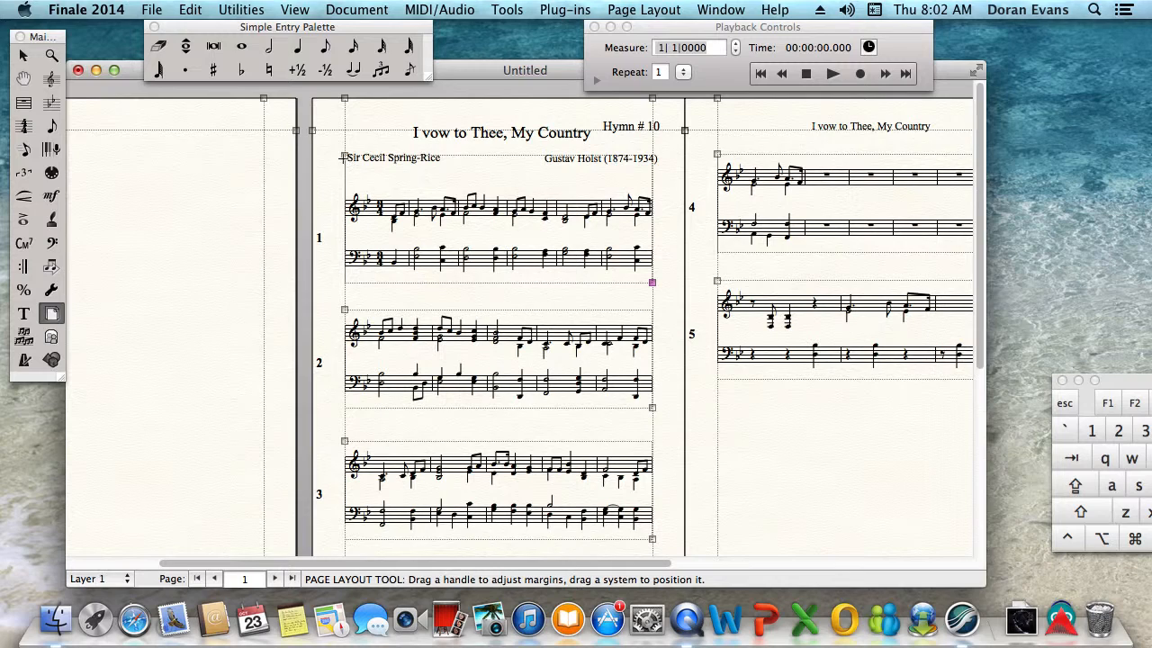
mouse_move(344, 158)
mouse_down()
mouse_move(343, 185)
mouse_move(345, 171)
mouse_up()
mouse_move(643, 281)
mouse_down()
mouse_move(651, 273)
mouse_move(654, 299)
mouse_up()
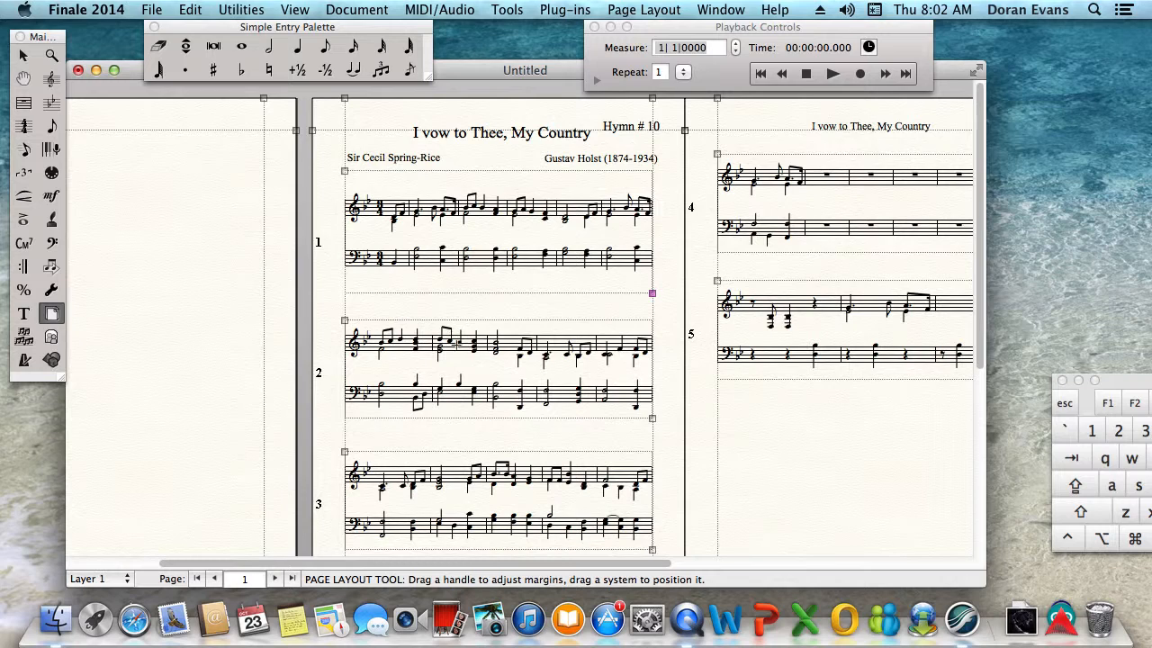
scroll(525, 296, down, 5)
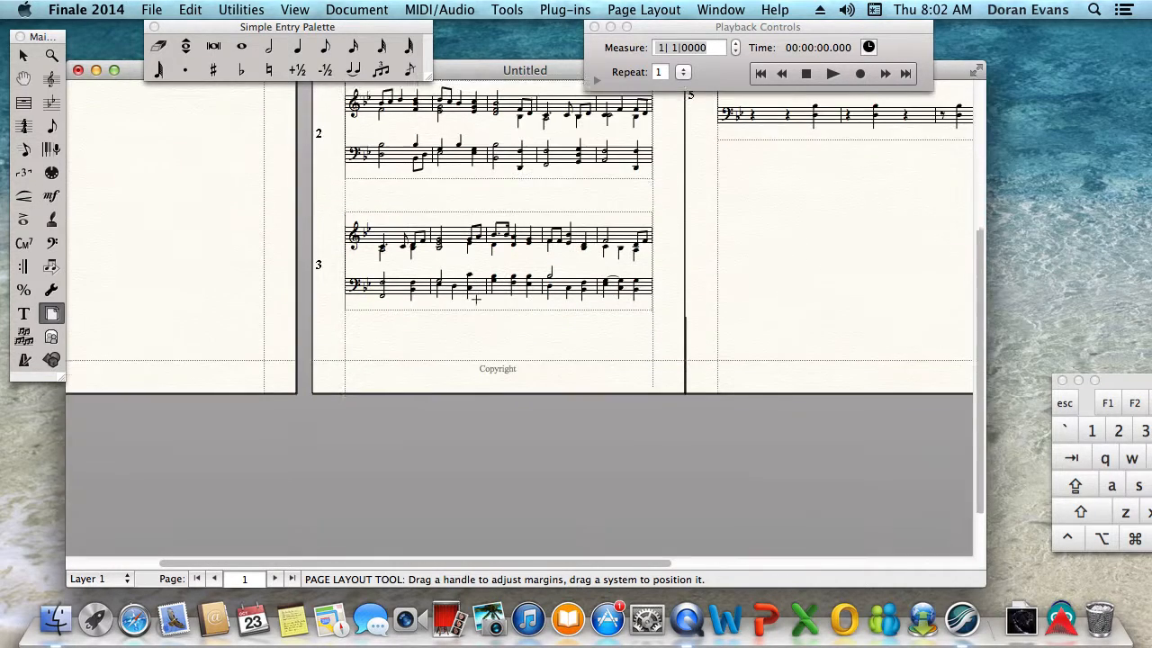
scroll(674, 255, up, 5)
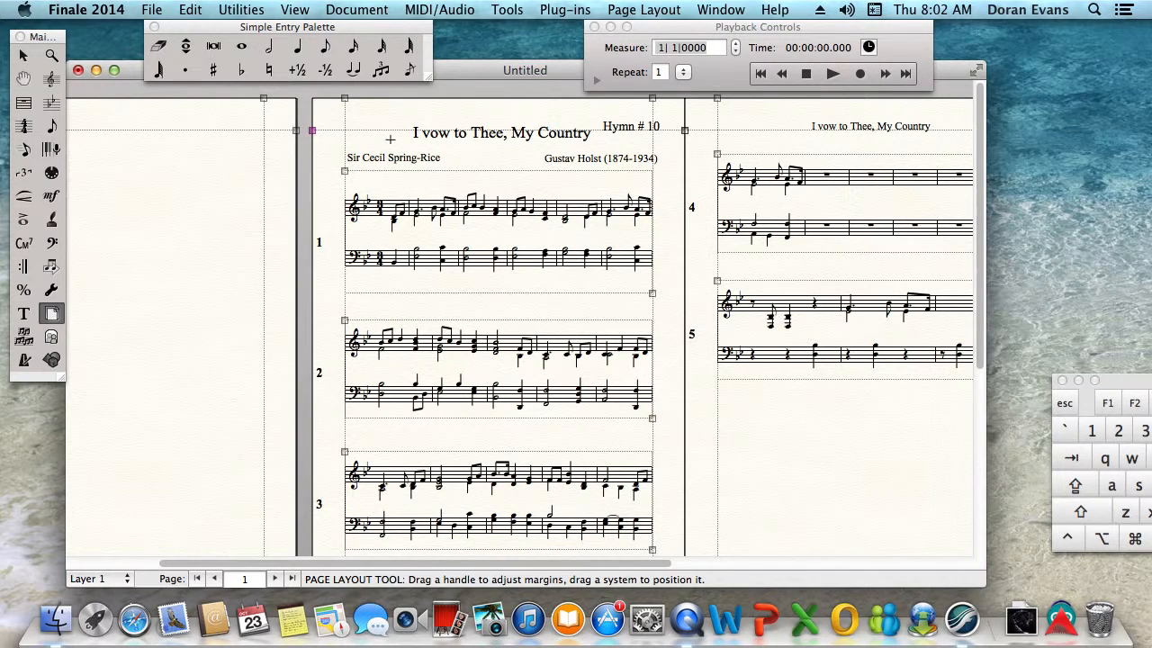
- Move the first music page's right margin outward and its left margin well inward, then ease the left margin most of the way back
mouse_move(652, 98)
mouse_down()
mouse_move(582, 96)
mouse_move(669, 111)
mouse_up()
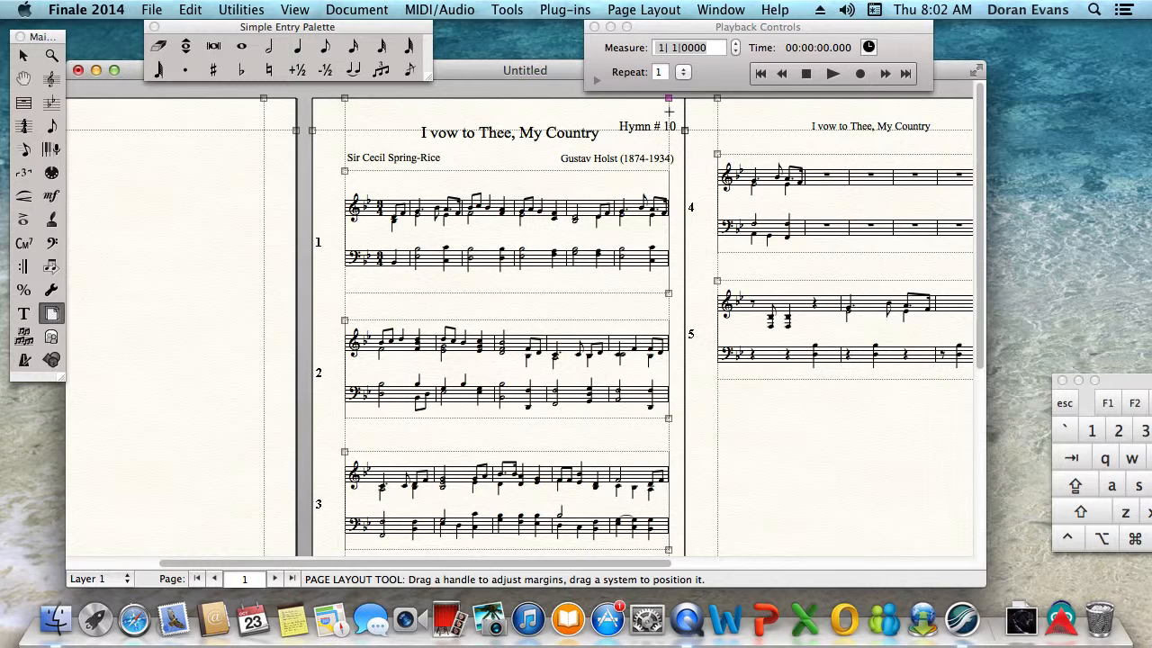
drag(345, 98, 401, 107)
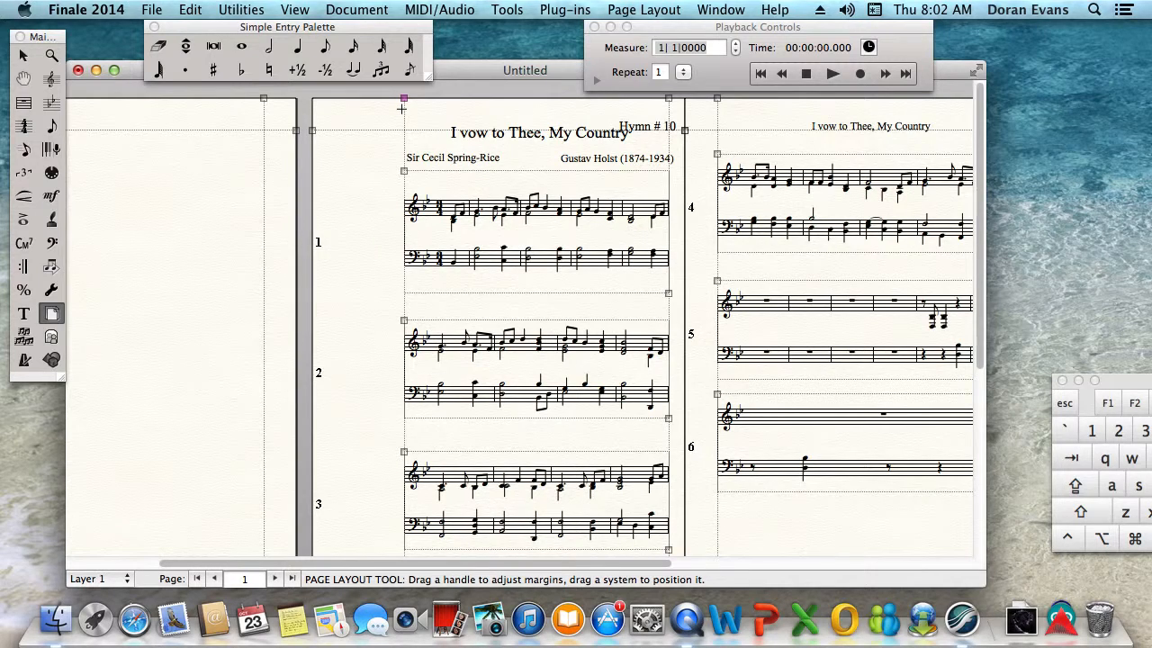
drag(404, 98, 358, 98)
mouse_move(313, 130)
mouse_down()
mouse_move(317, 212)
mouse_move(313, 132)
mouse_up()
- Shift the first music page's left margin outward and its right margin inward in small adjustments
scroll(497, 293, down, 5)
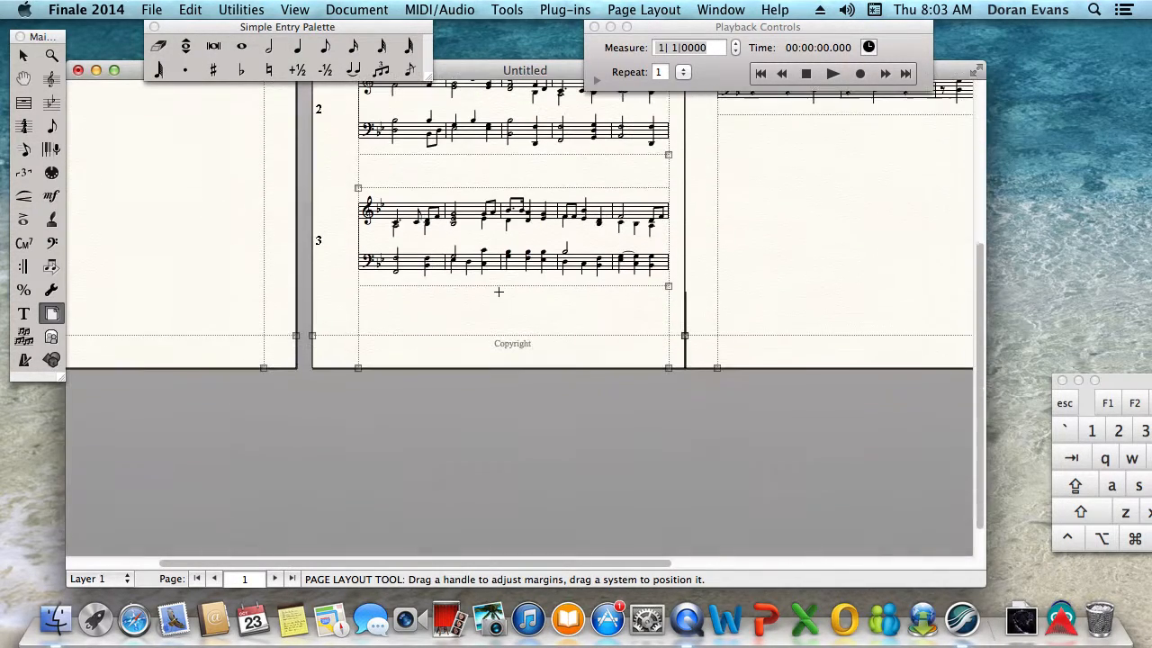
drag(358, 367, 352, 367)
drag(667, 367, 658, 367)
drag(352, 367, 346, 367)
drag(659, 367, 655, 367)
scroll(662, 315, up, 5)
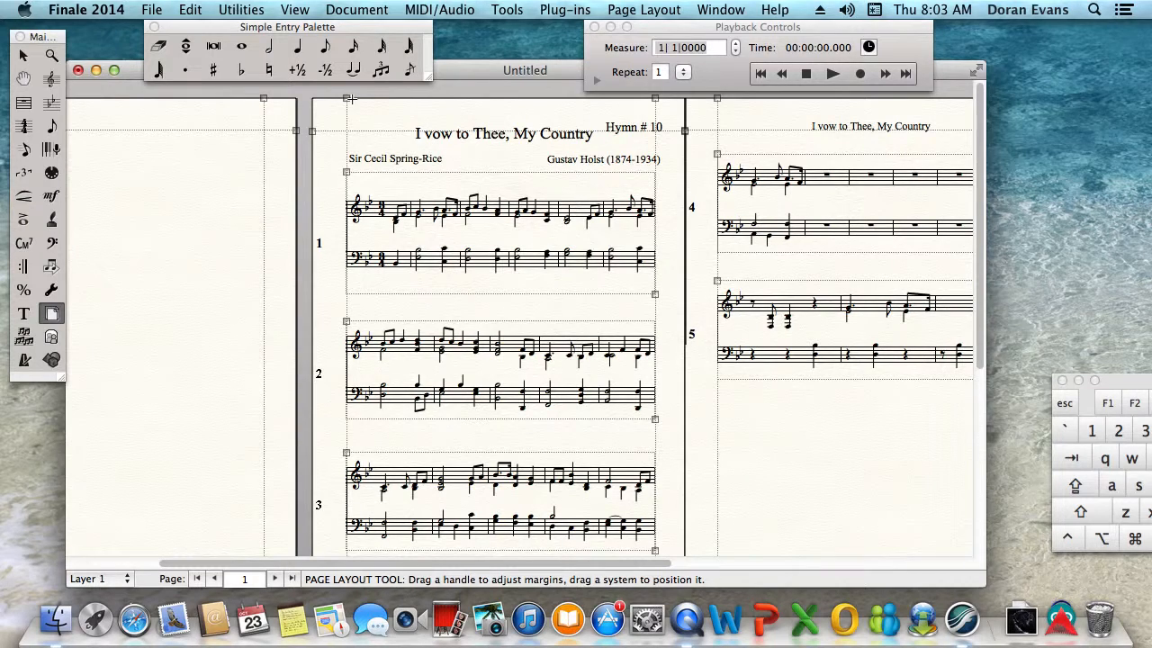
drag(346, 97, 338, 98)
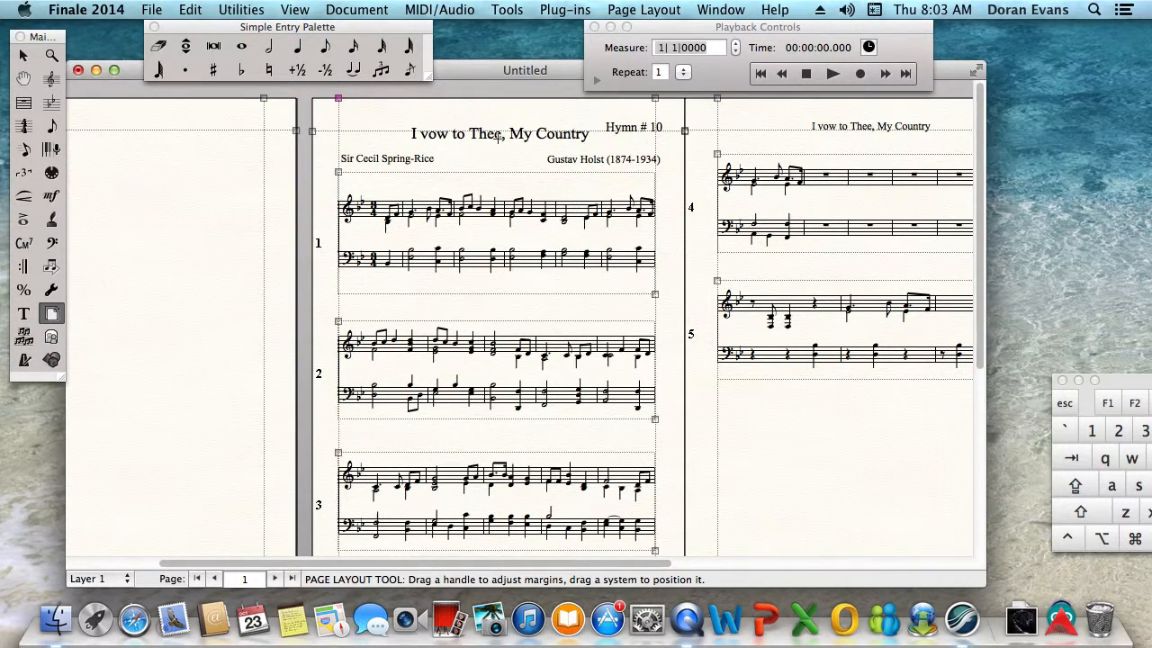
mouse_move(656, 97)
mouse_down()
mouse_move(627, 97)
mouse_move(639, 98)
mouse_up()
- Set margin adjustment to Left or Right Pages and move the first music page's right margin slightly outward
scroll(636, 337, down, 5)
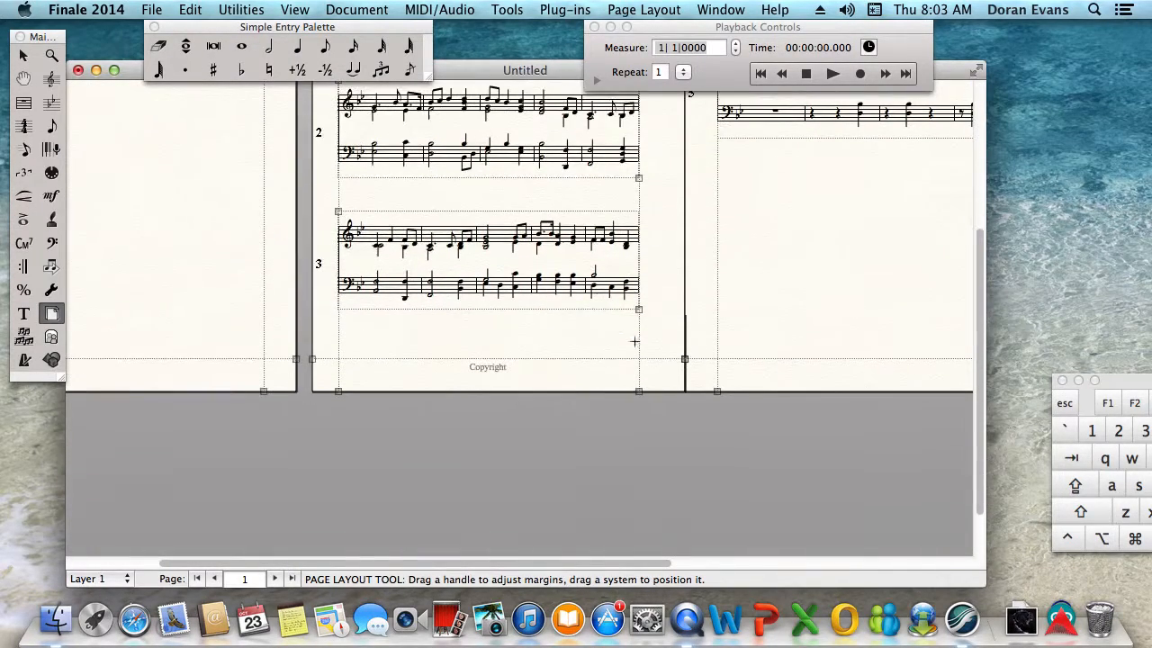
right_click(638, 392)
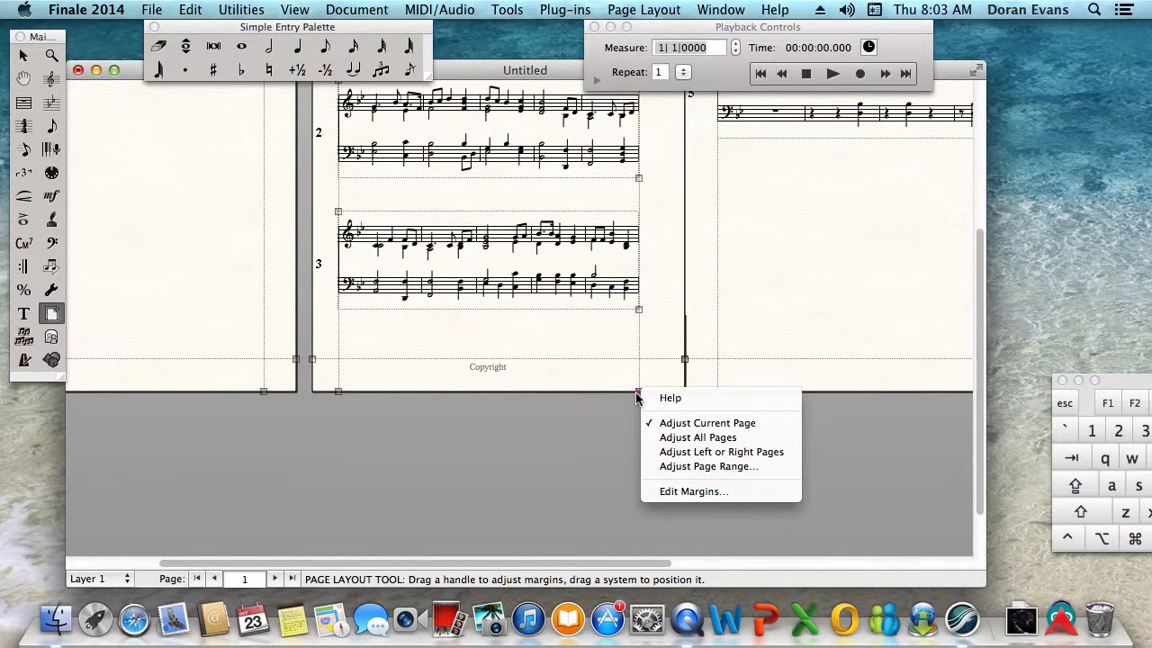
click(737, 453)
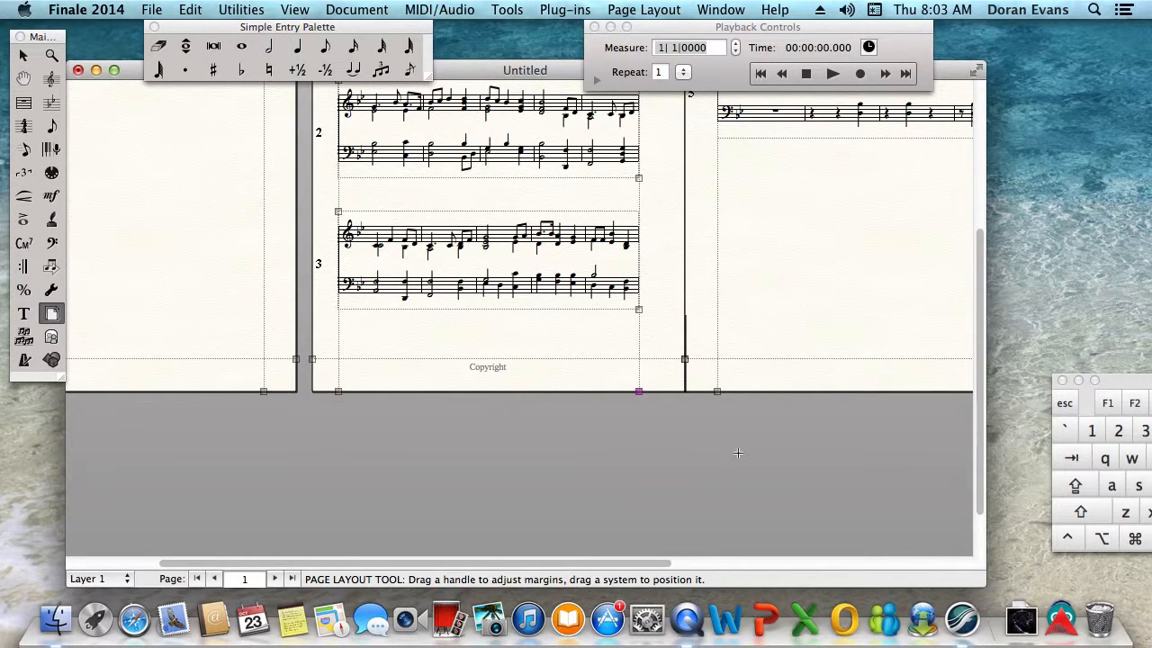
drag(638, 391, 649, 390)
drag(614, 562, 704, 563)
mouse_move(491, 390)
mouse_down()
mouse_move(476, 392)
mouse_move(486, 392)
mouse_up()
right_click(486, 392)
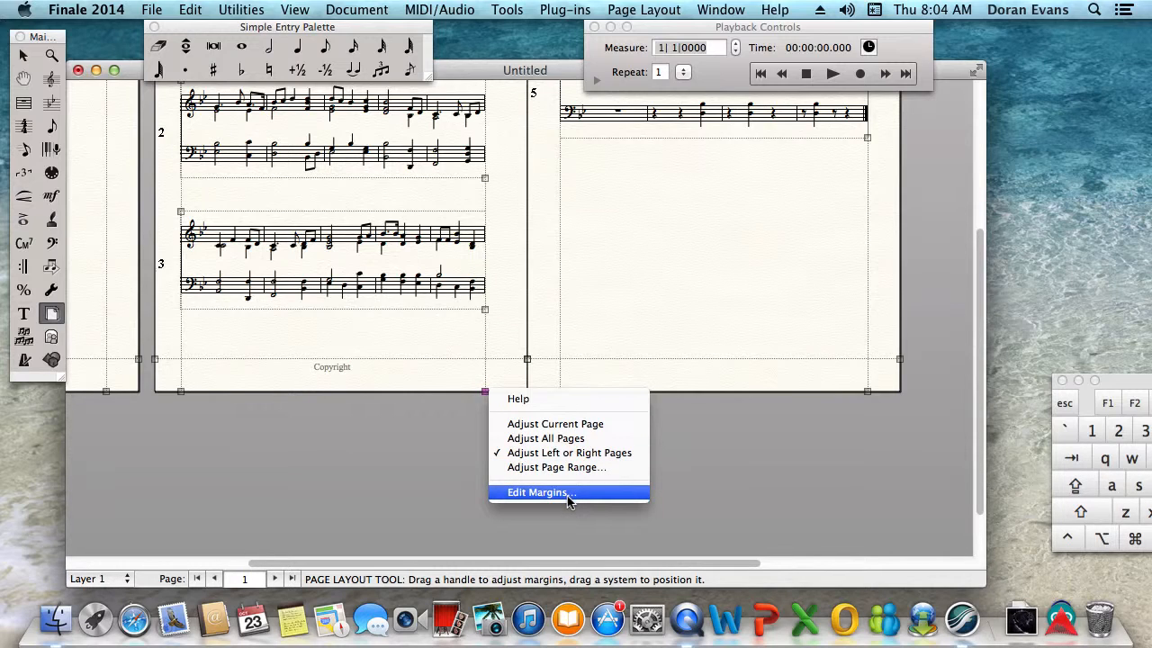
click(492, 315)
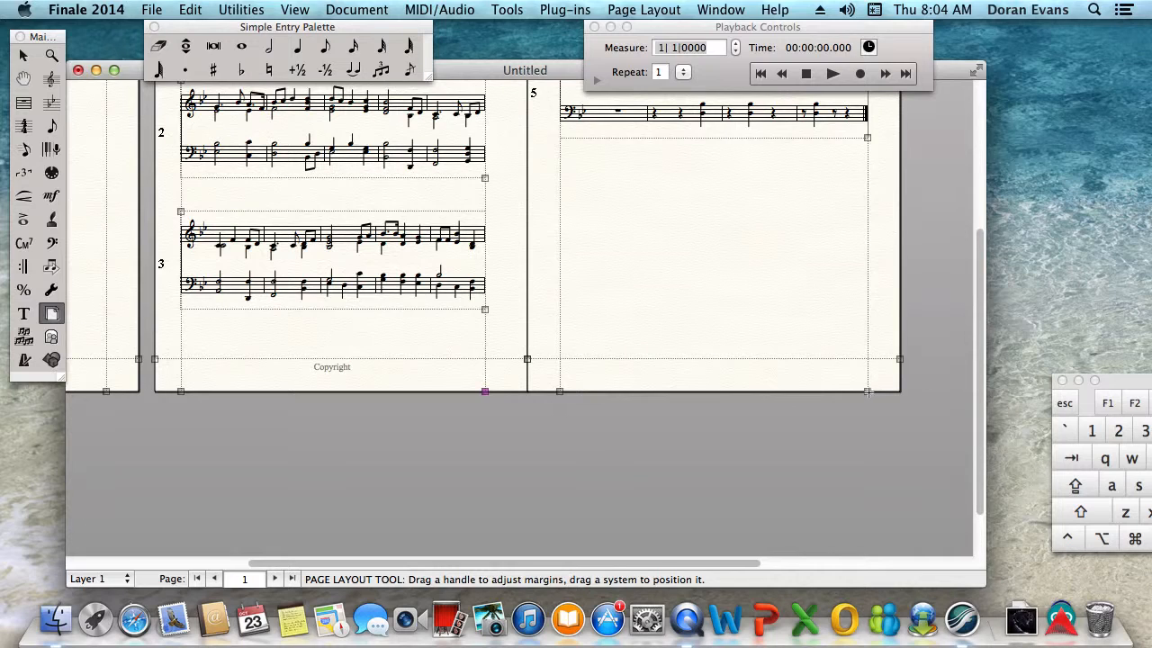
- Try narrower layouts on the last page by moving its right margin inward, and return the margin to its starting place
drag(867, 392, 852, 392)
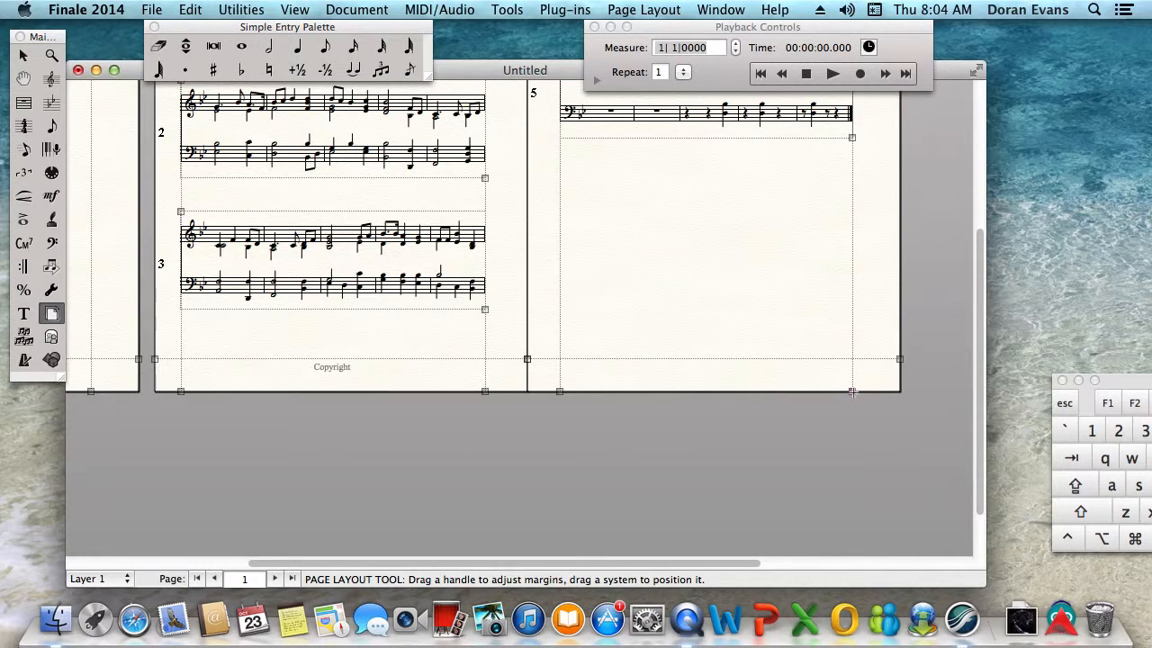
drag(590, 563, 543, 561)
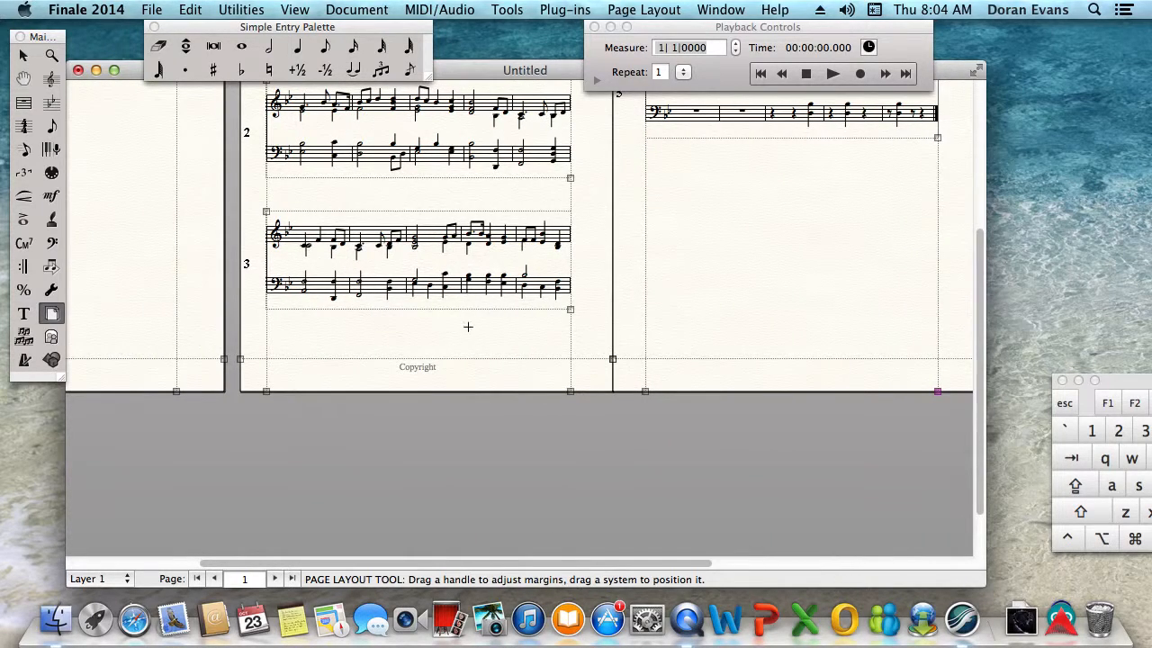
mouse_move(937, 391)
mouse_down()
mouse_move(964, 391)
mouse_move(951, 390)
mouse_up()
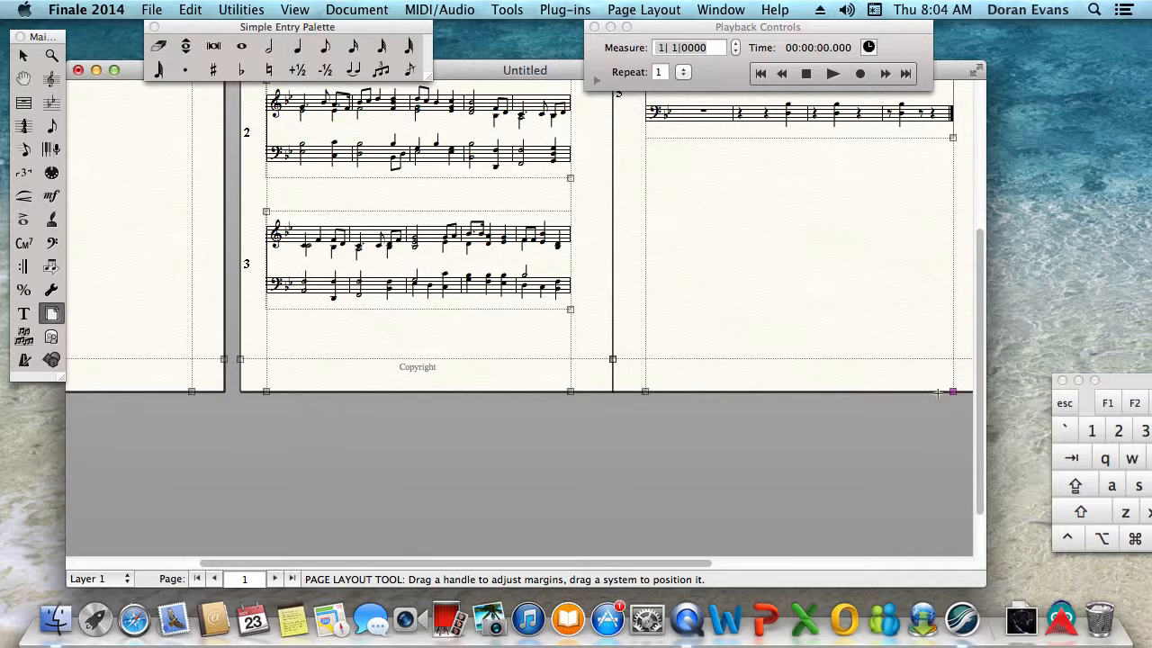
drag(952, 392, 884, 388)
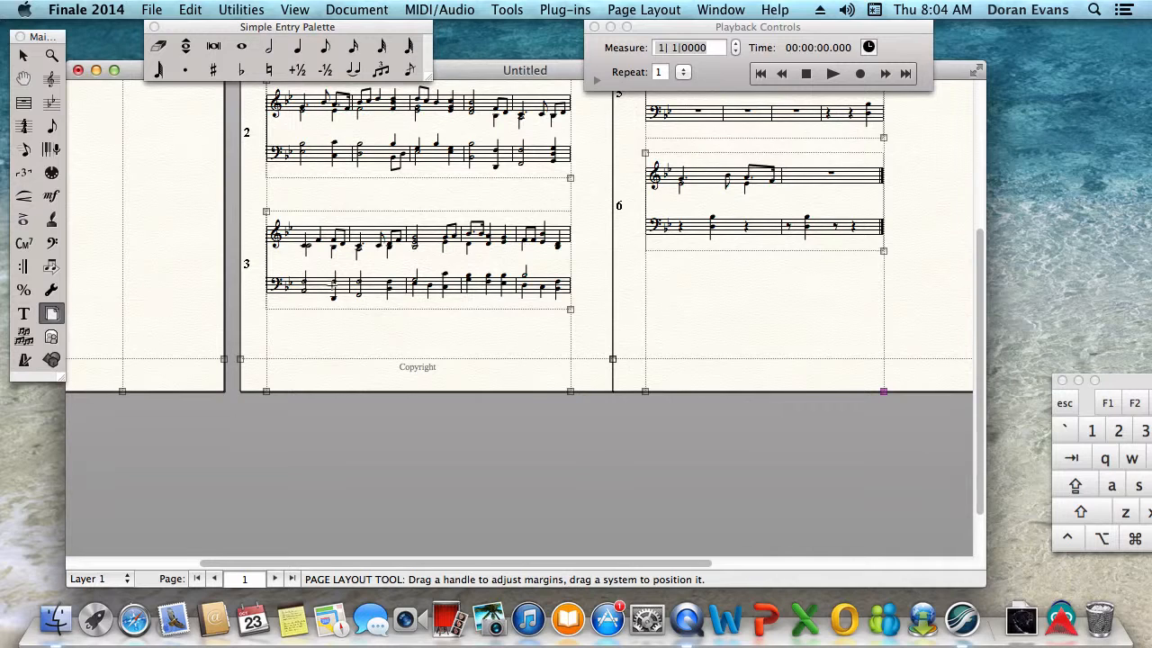
drag(929, 386, 953, 390)
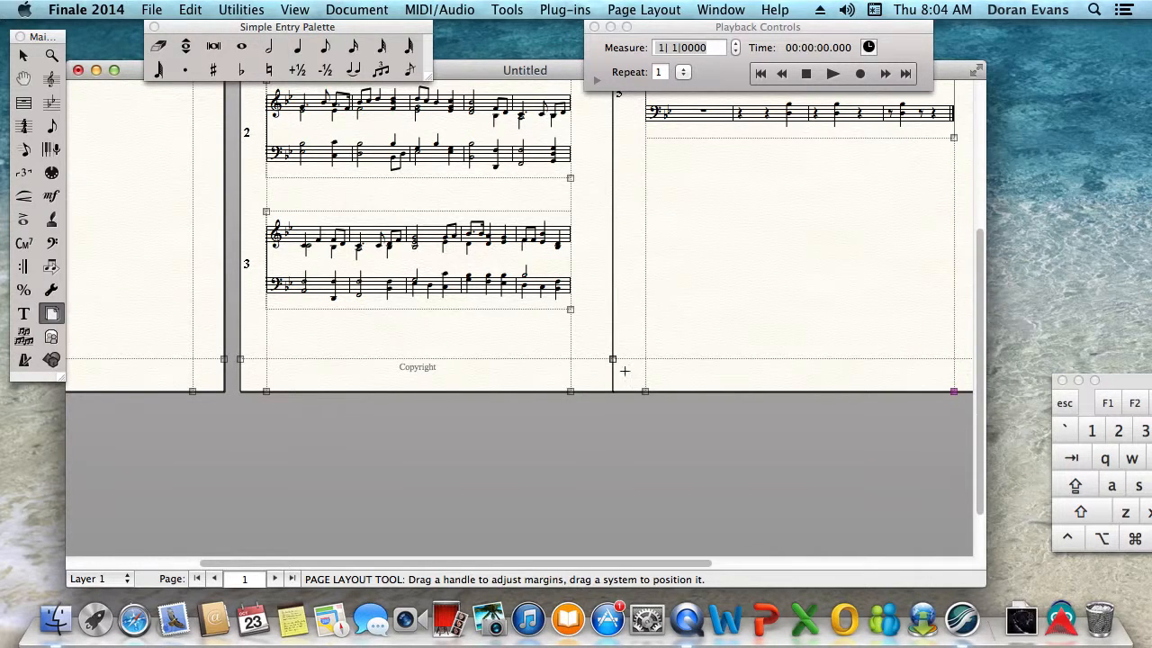
- Move the last page's left margin slightly inward
mouse_move(644, 391)
mouse_down()
mouse_move(665, 390)
mouse_move(656, 388)
mouse_up()
scroll(622, 331, up, 5)
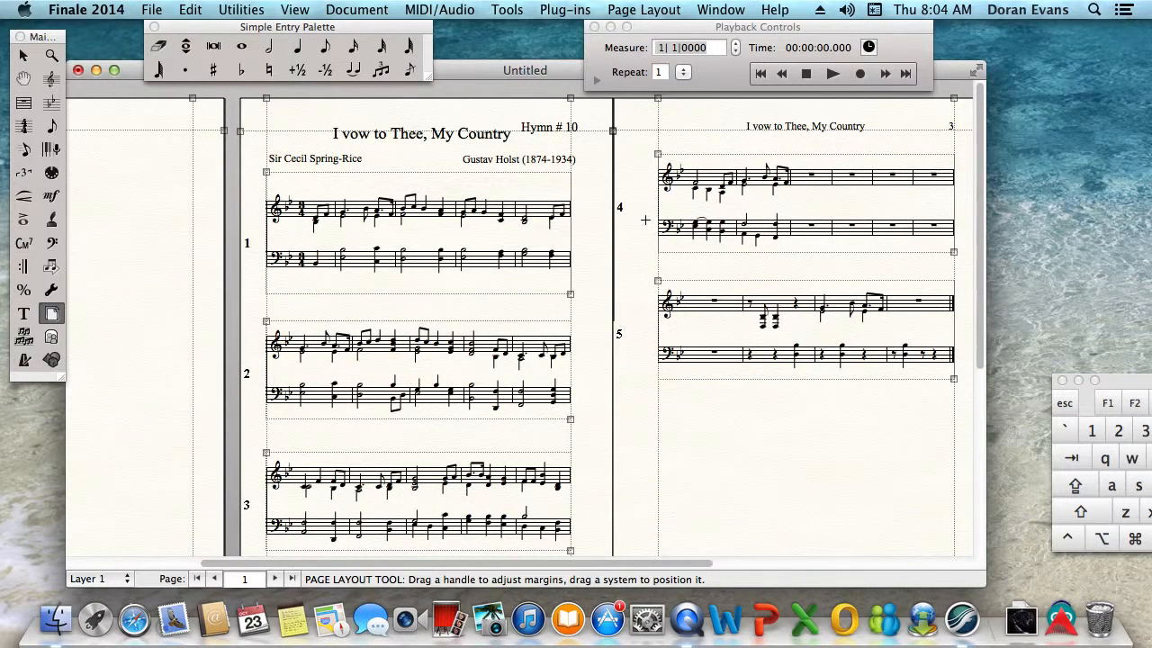
- Nudge the first music page's right margin inward and back outward, and move the last page's right and left margins slightly outward
drag(571, 97, 563, 97)
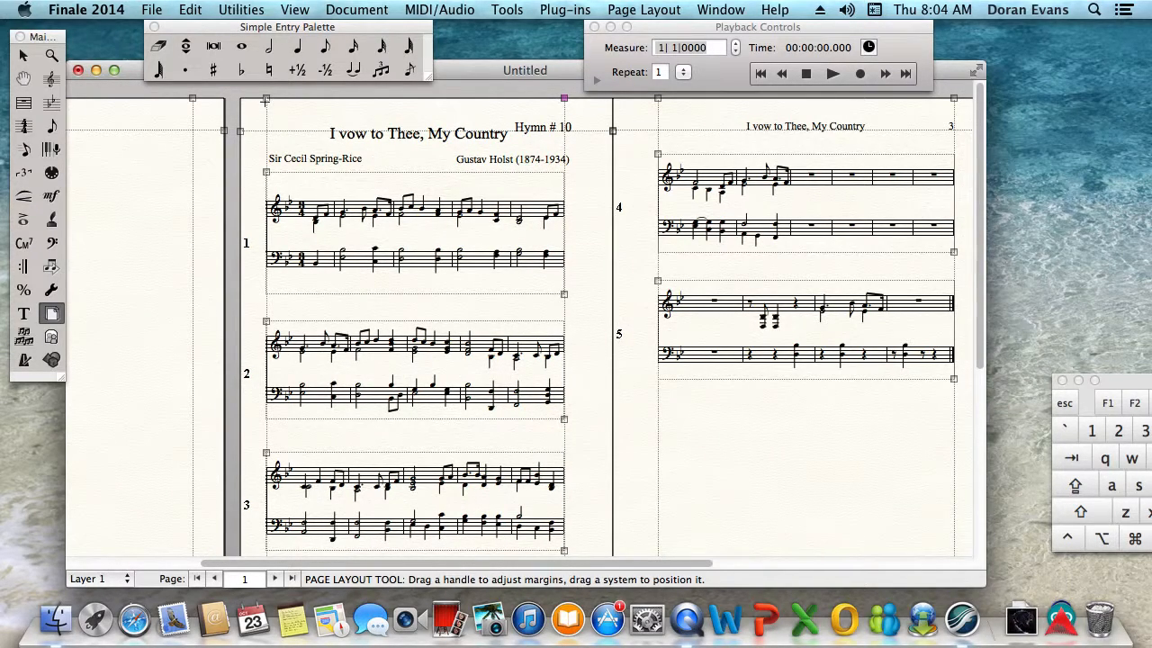
drag(267, 97, 267, 97)
drag(638, 560, 694, 561)
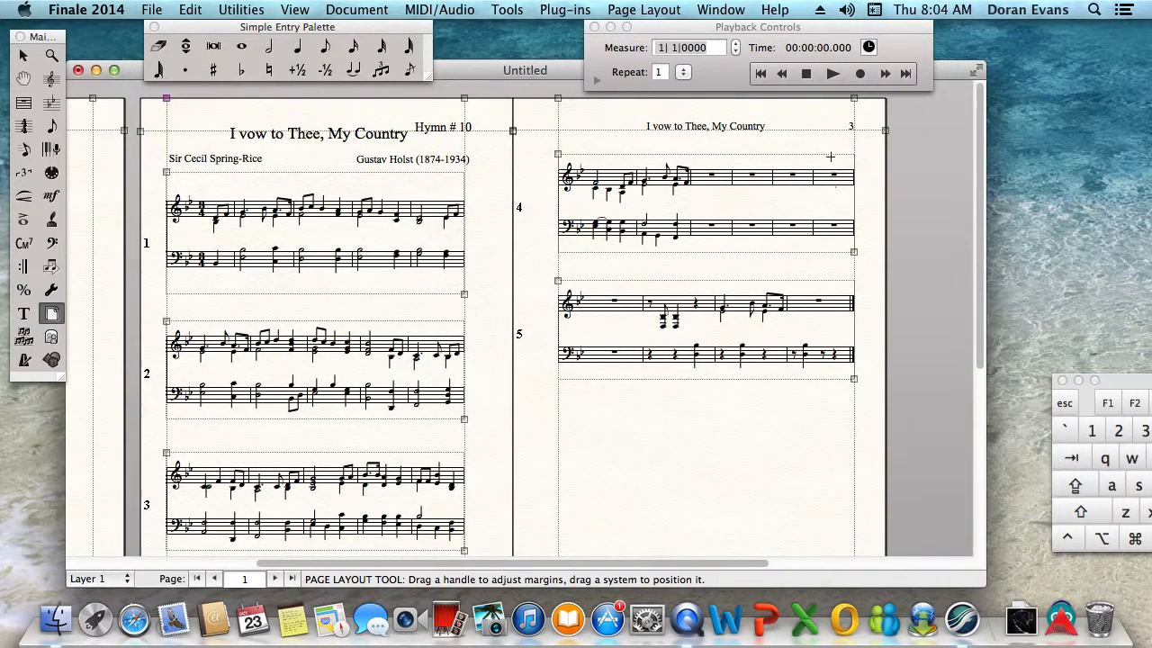
drag(854, 97, 861, 97)
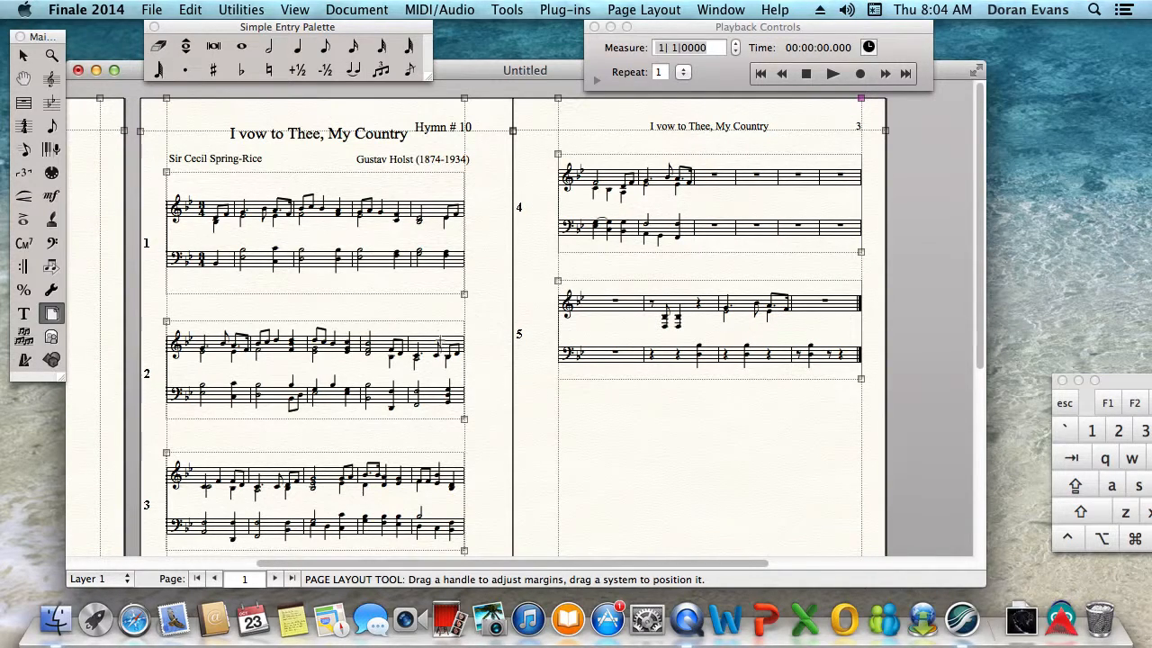
drag(466, 99, 474, 99)
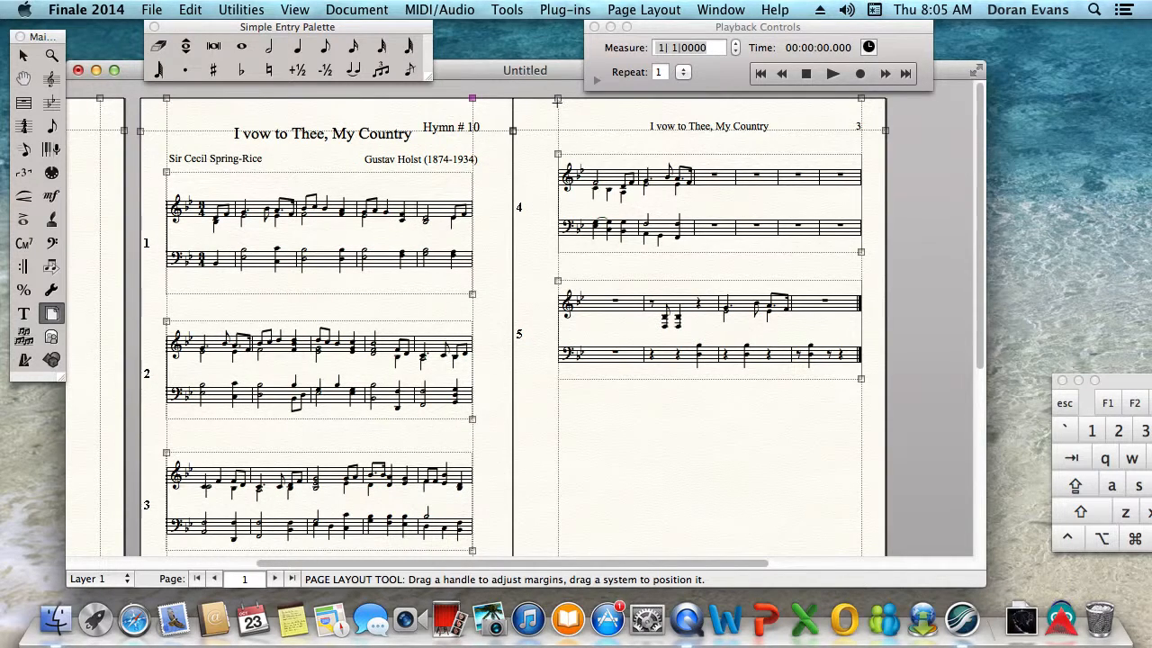
drag(558, 98, 550, 97)
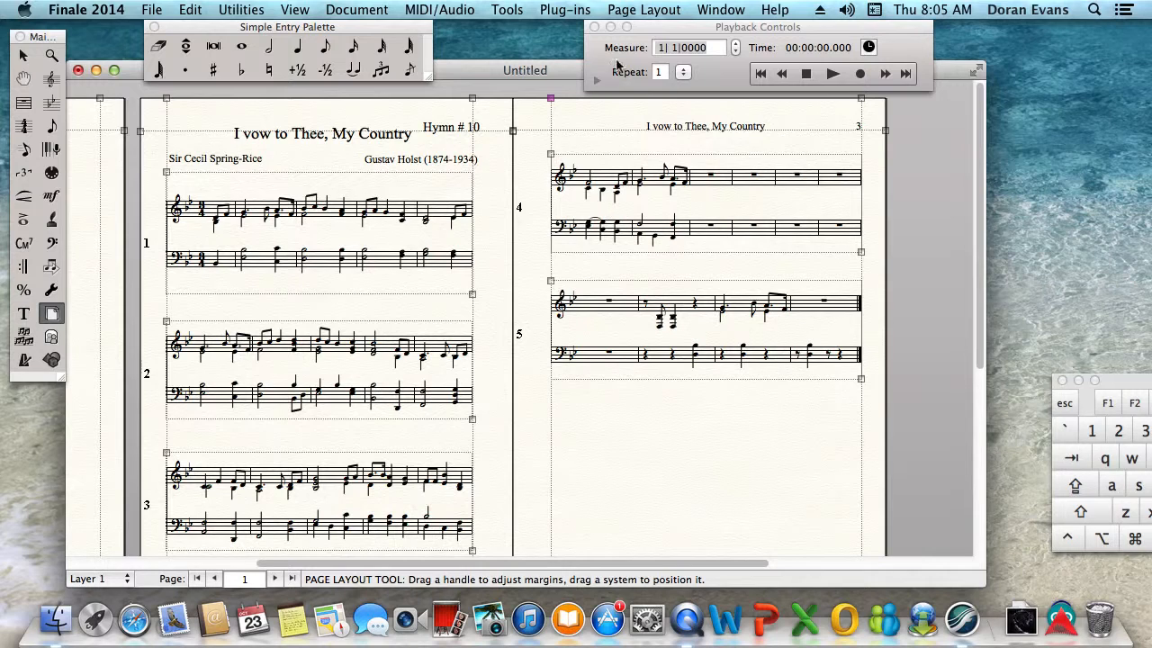
- Set the page size of all pages in the current score to Letter (8.5 x 11)
click(644, 14)
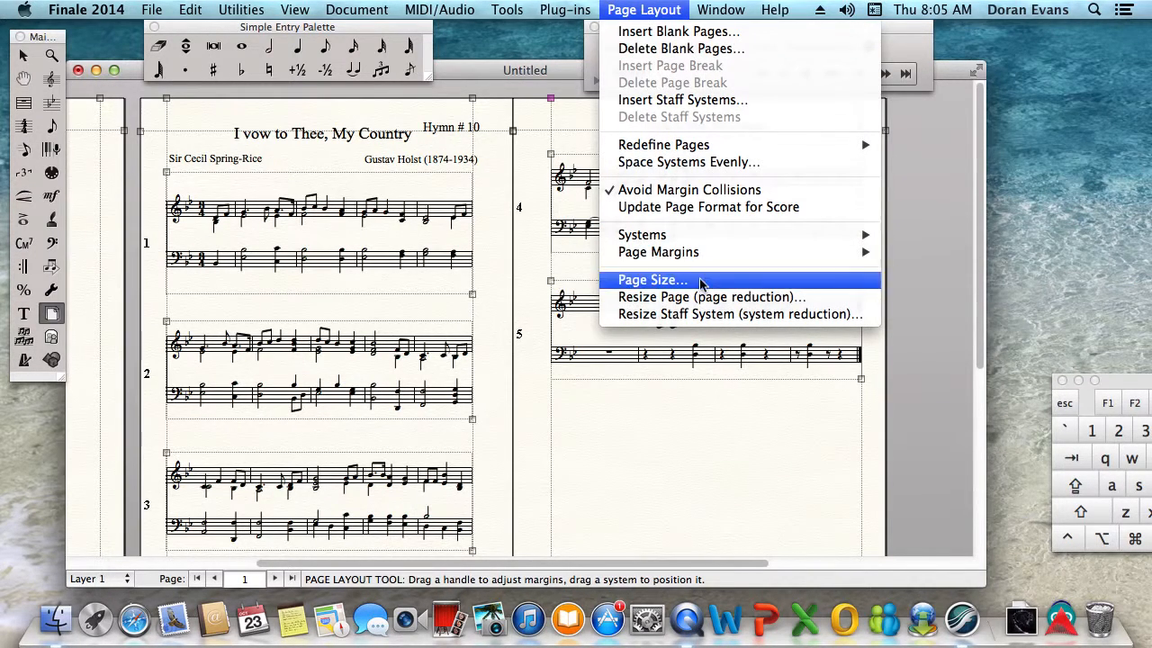
mouse_move(702, 252)
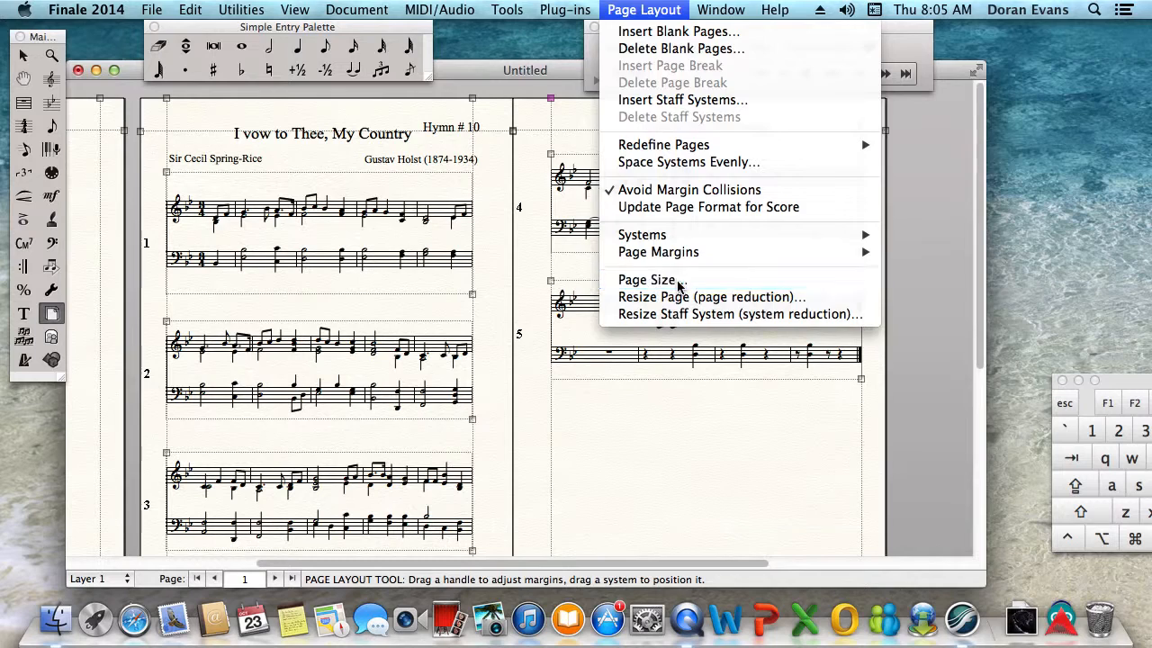
click(677, 280)
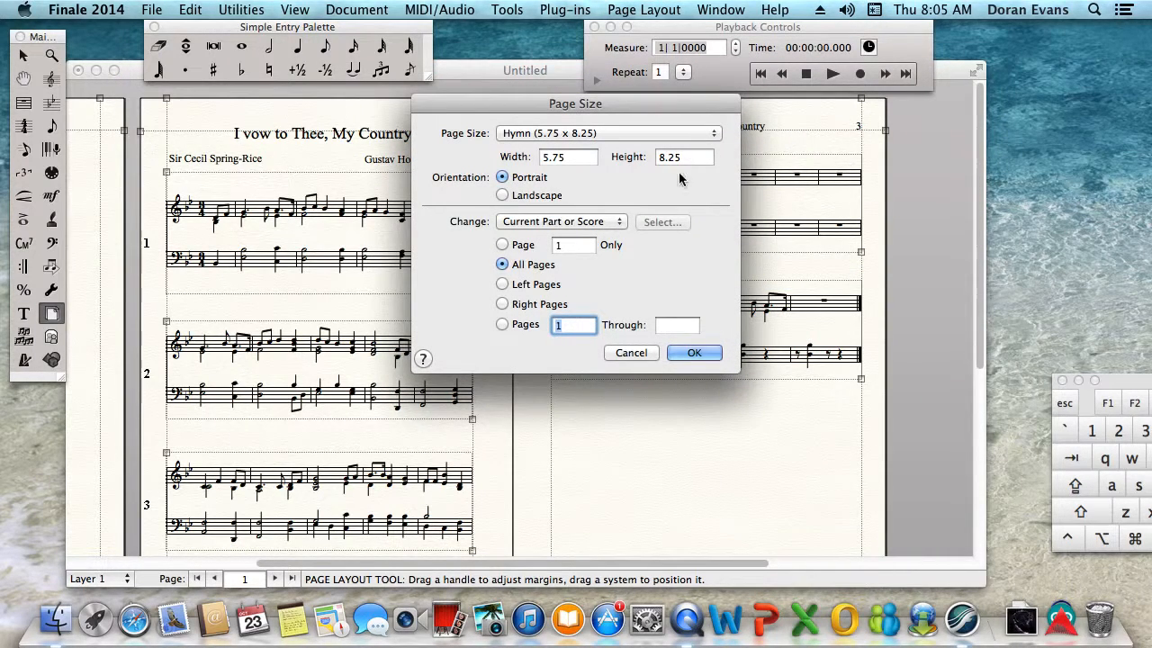
click(715, 137)
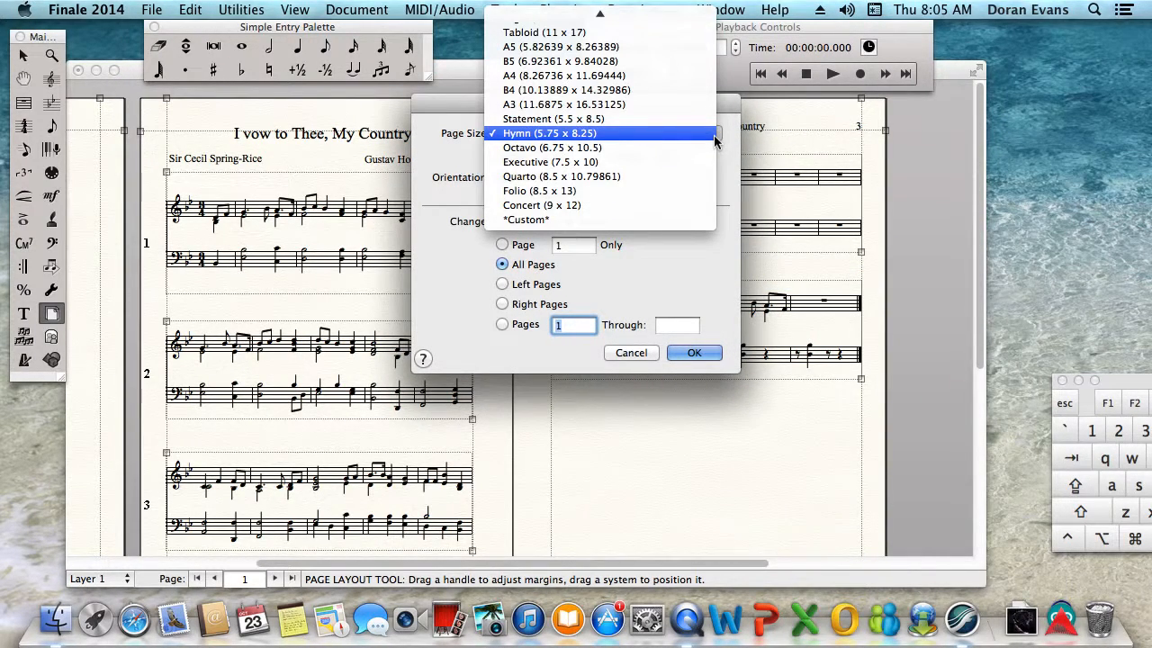
mouse_move(668, 16)
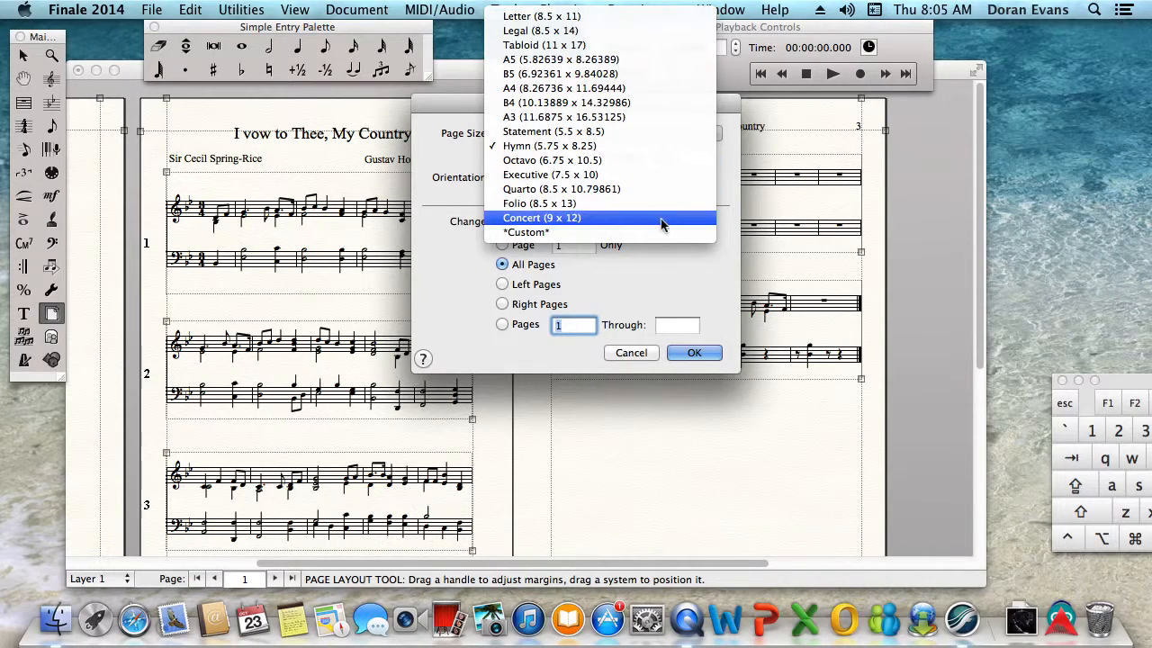
click(598, 16)
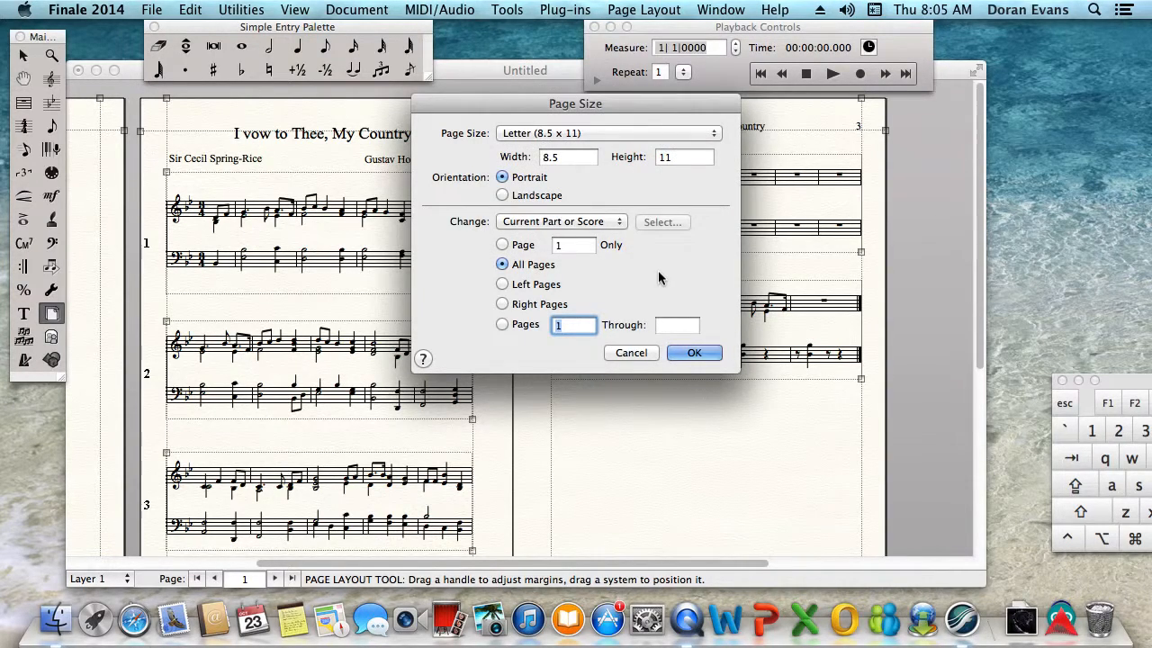
click(697, 353)
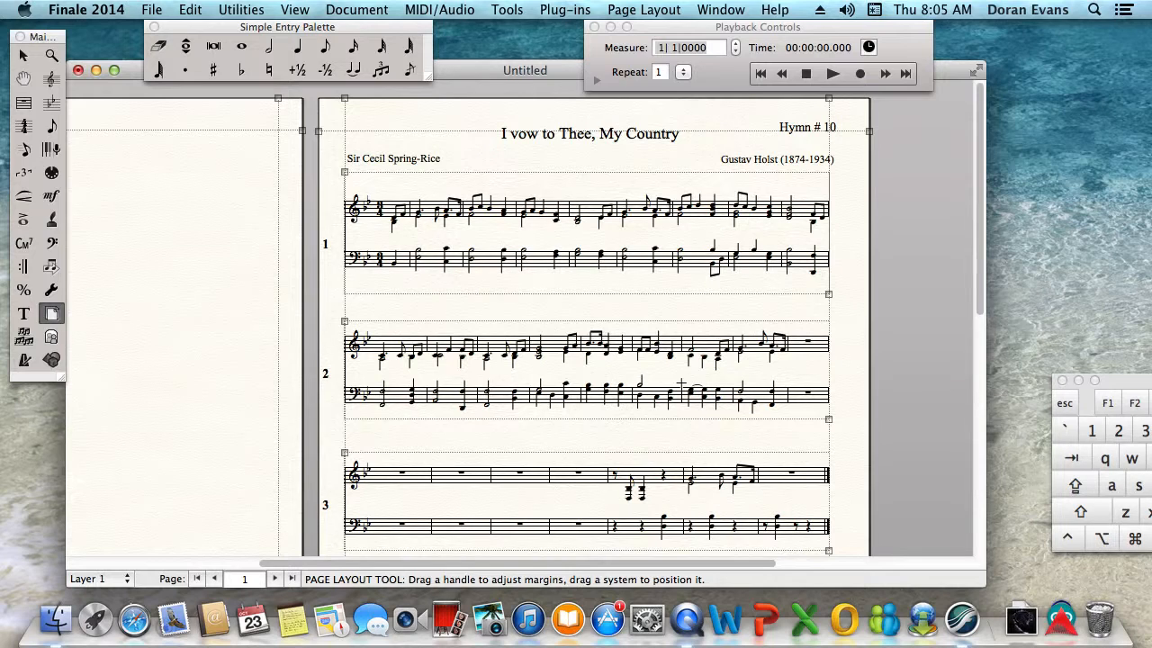
- Set all pages of the score to Hymn size (5.75 x 8.25) in landscape orientation
click(664, 9)
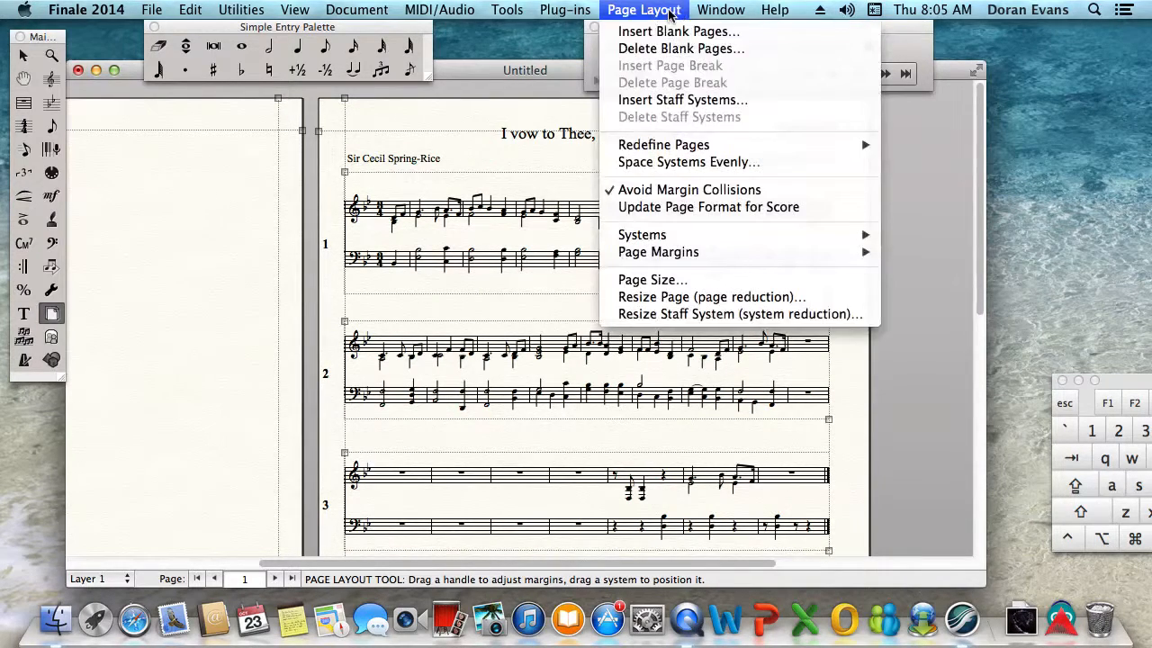
click(715, 284)
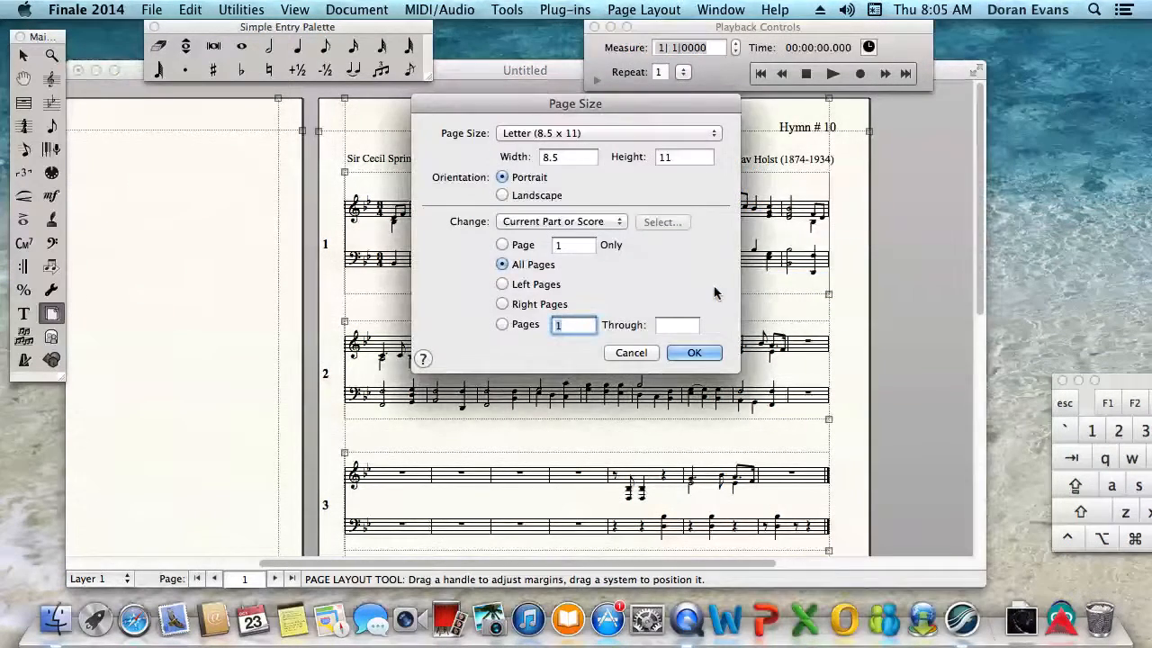
click(715, 134)
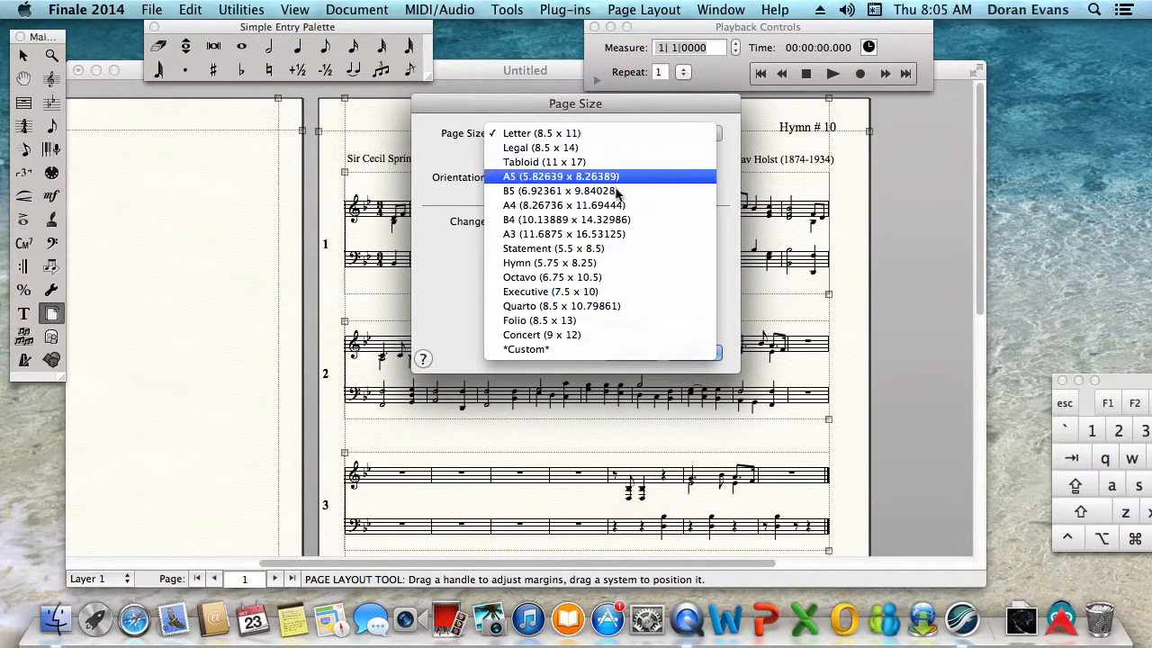
click(599, 262)
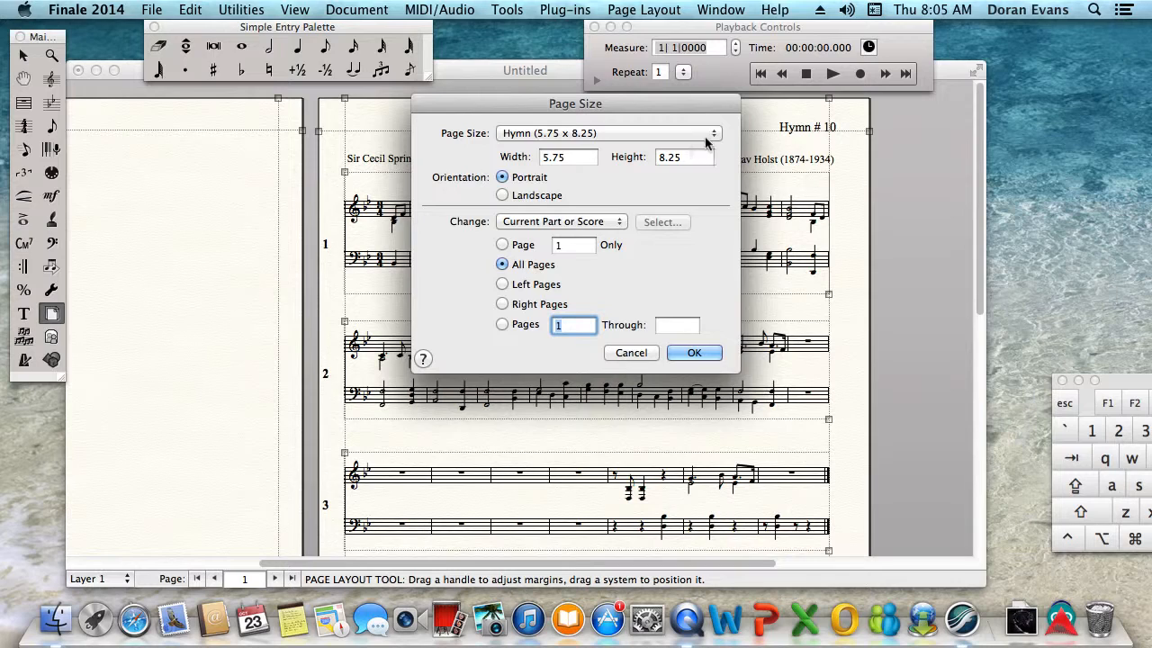
click(600, 135)
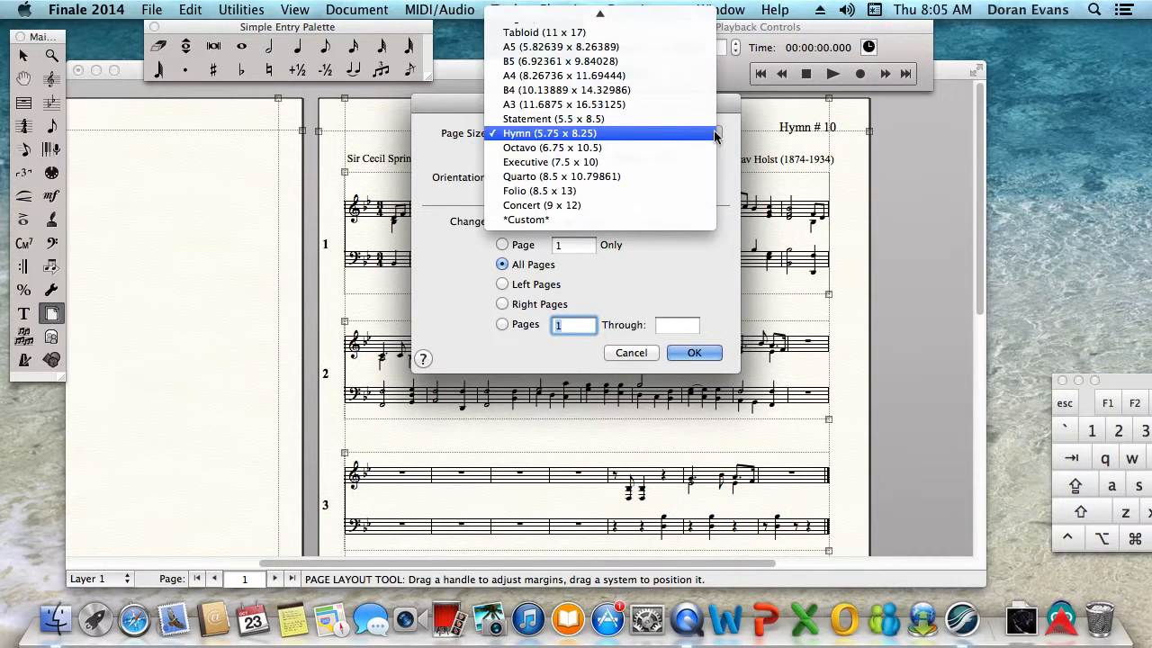
click(678, 288)
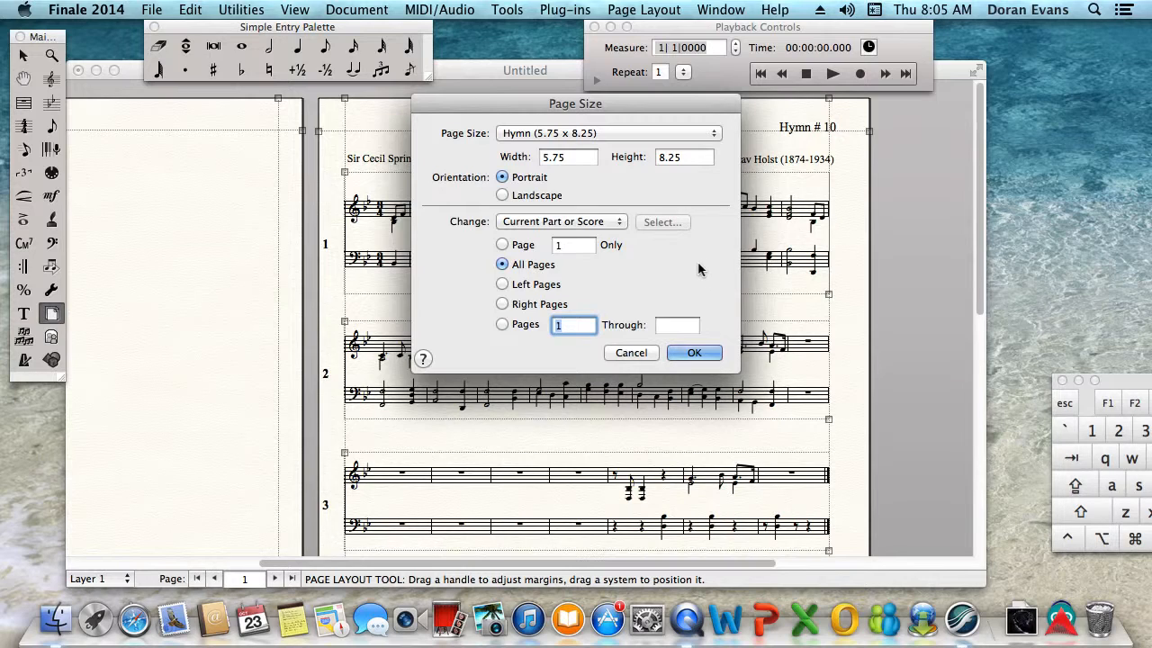
click(545, 196)
click(694, 353)
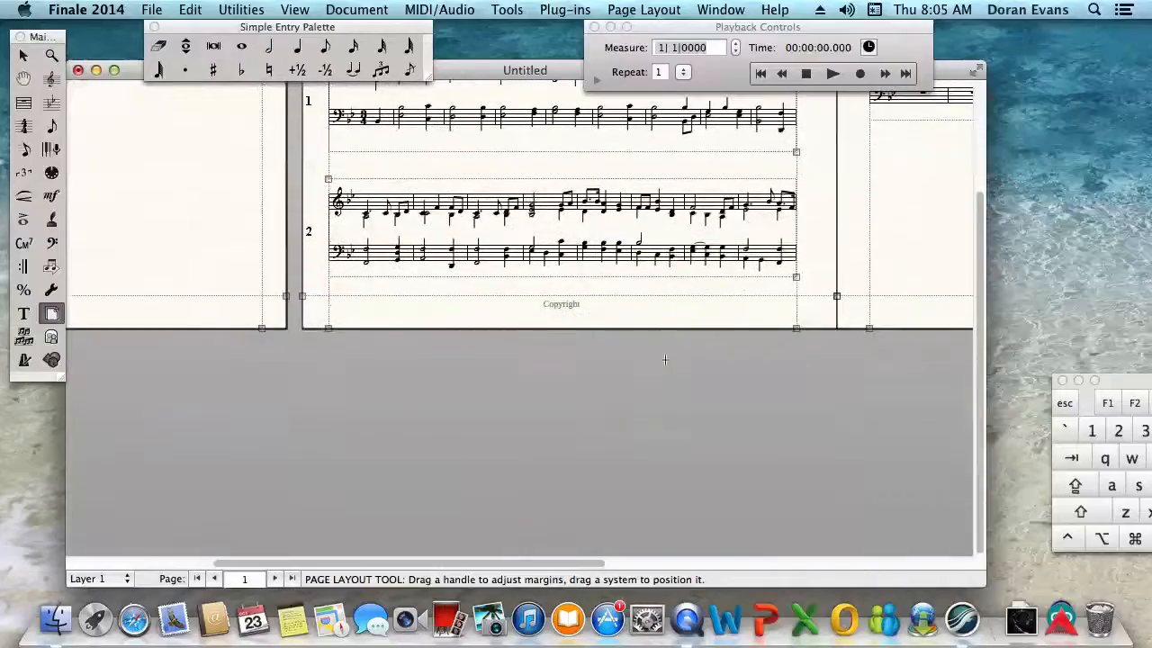
drag(544, 562, 595, 561)
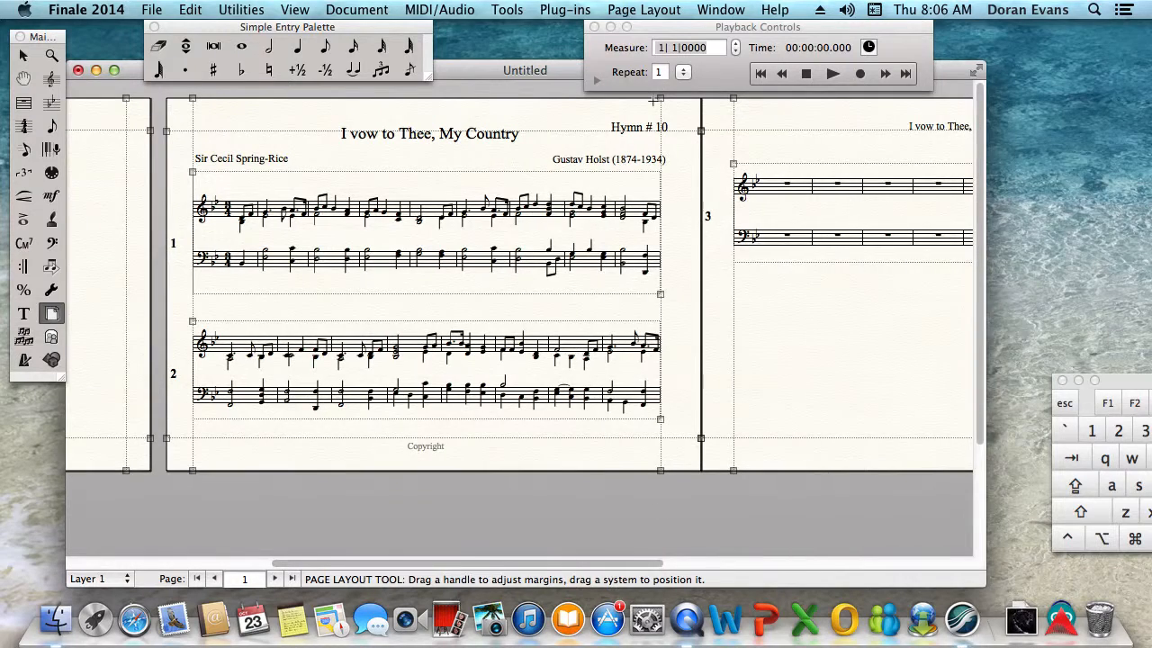
- Set all landscape pages of the score to Letter size (8.5 x 11)
click(666, 11)
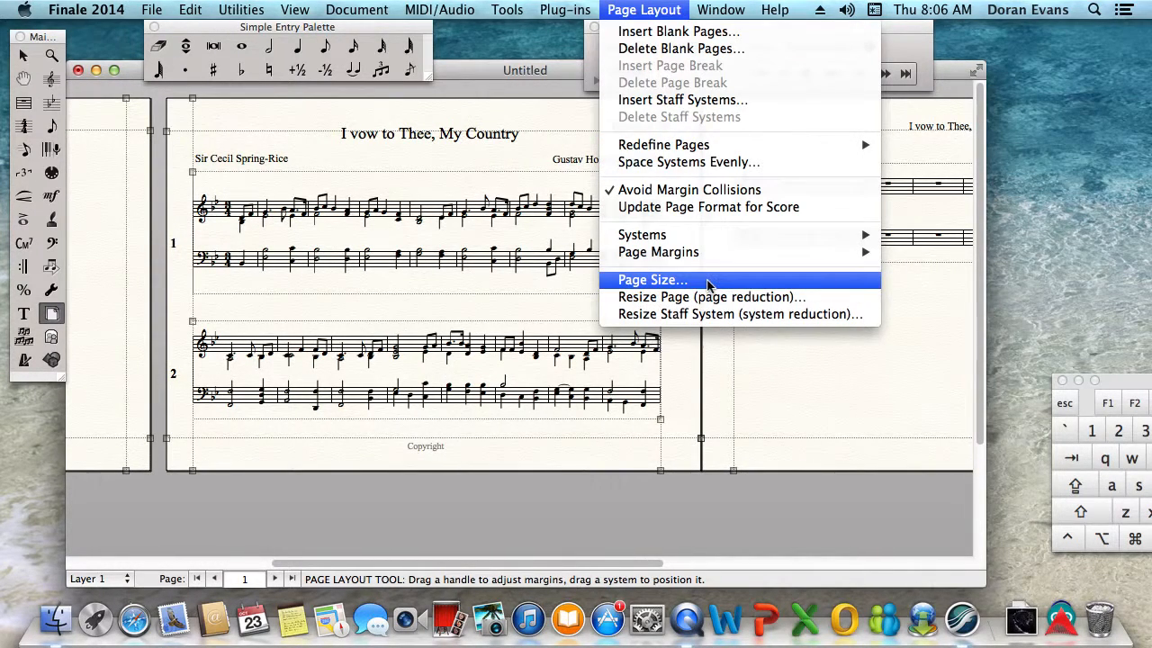
click(708, 285)
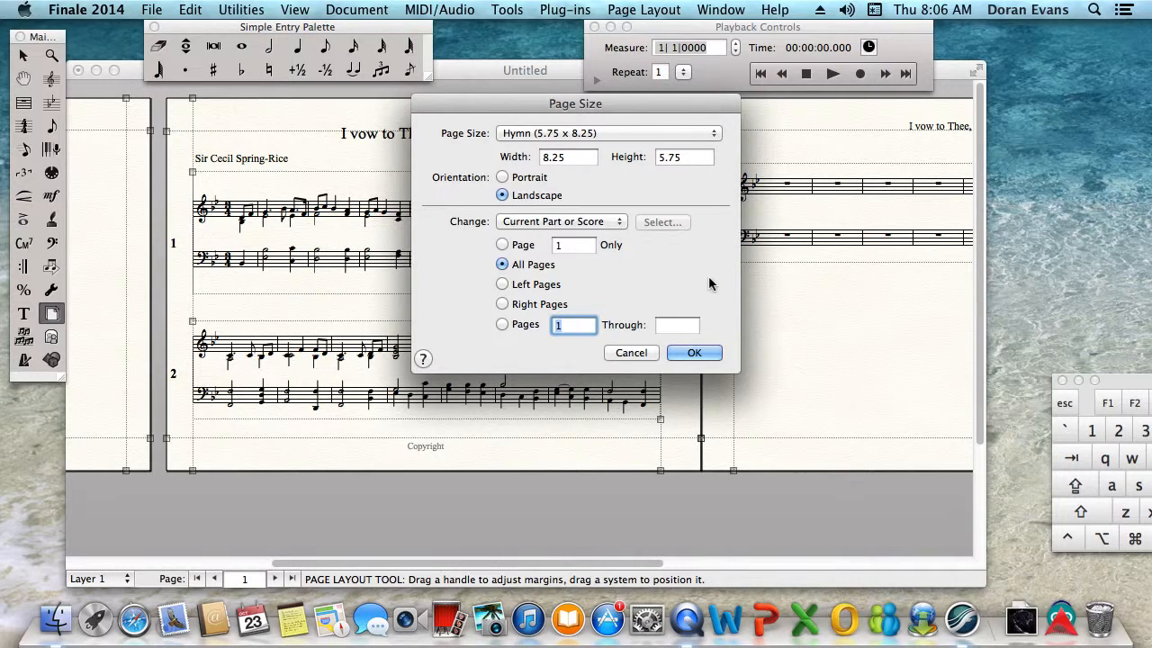
click(711, 133)
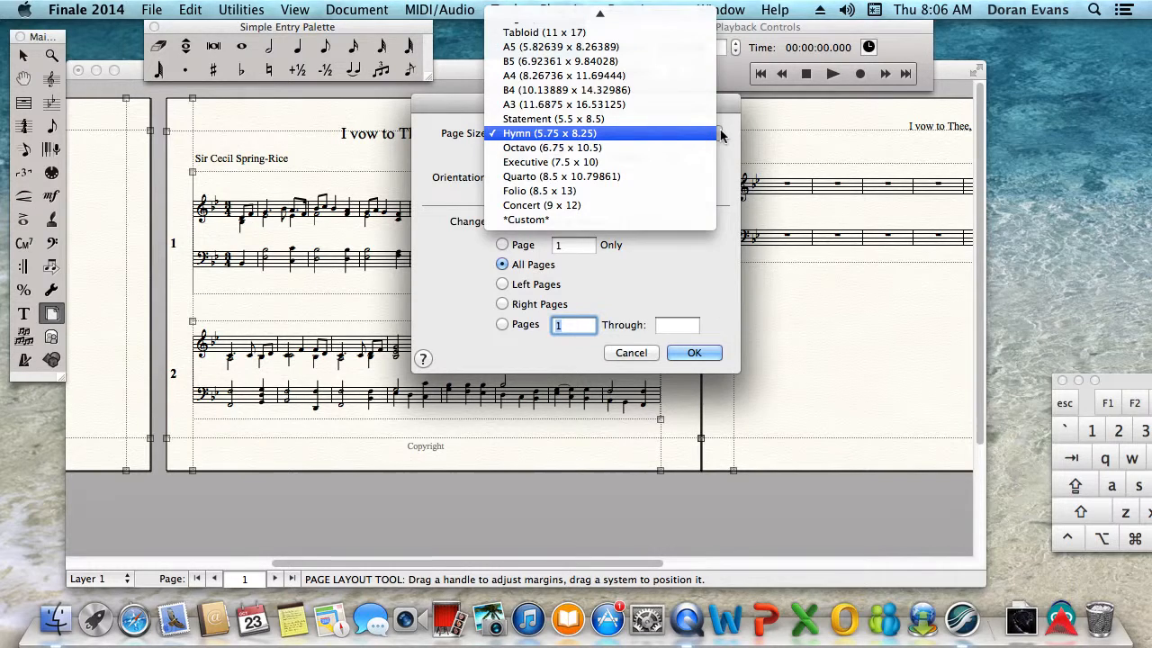
click(608, 18)
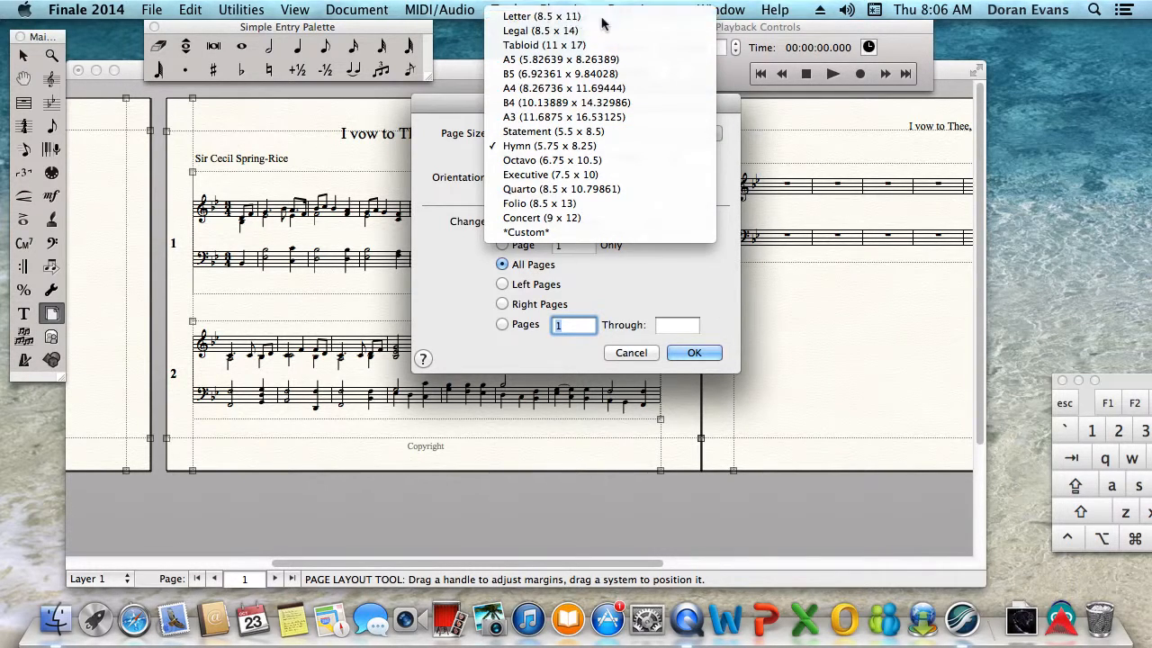
click(695, 353)
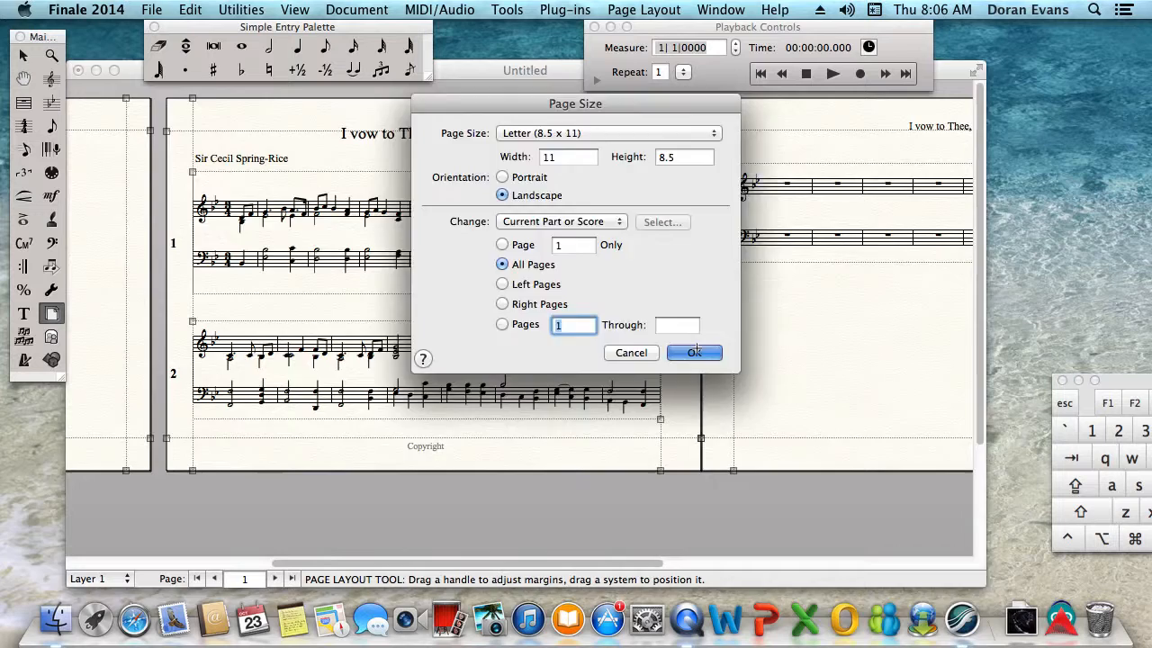
- Apply the landscape Hymn page size (5.75 x 8.25) to right pages only and compare the resulting pages
click(644, 10)
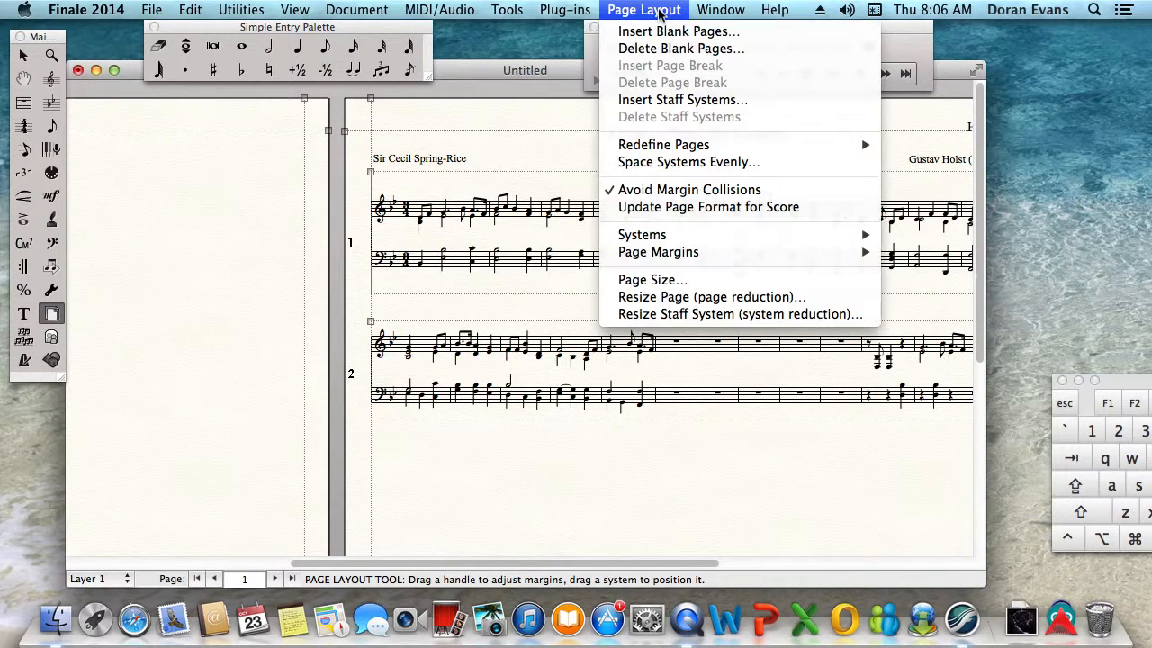
click(669, 280)
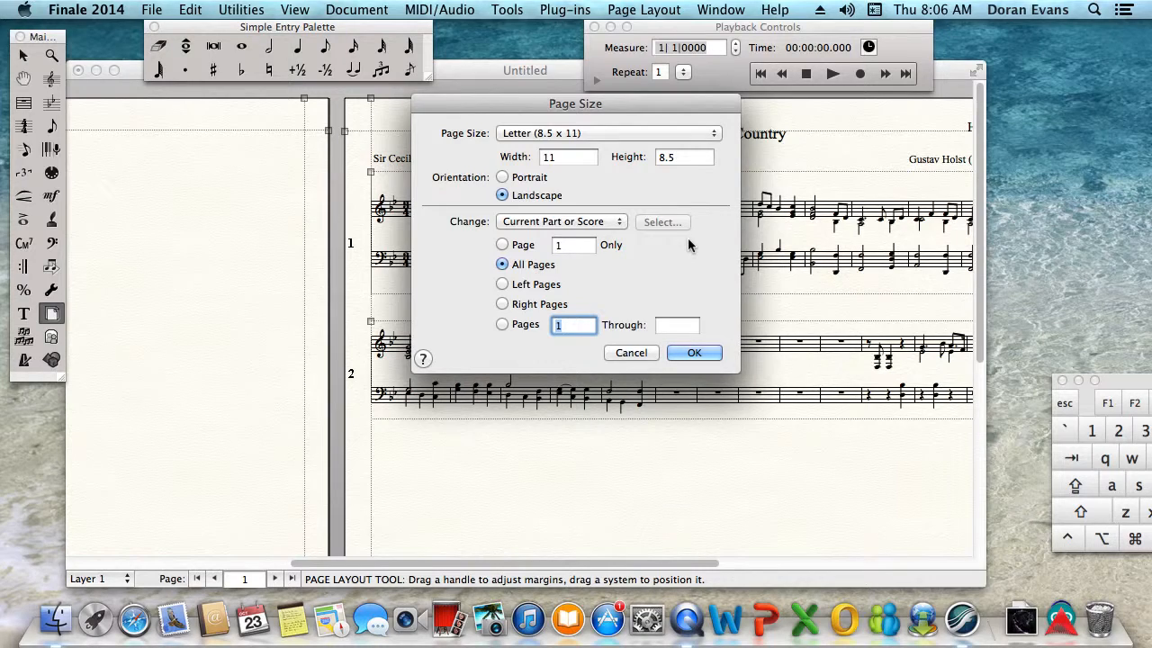
click(550, 306)
click(712, 133)
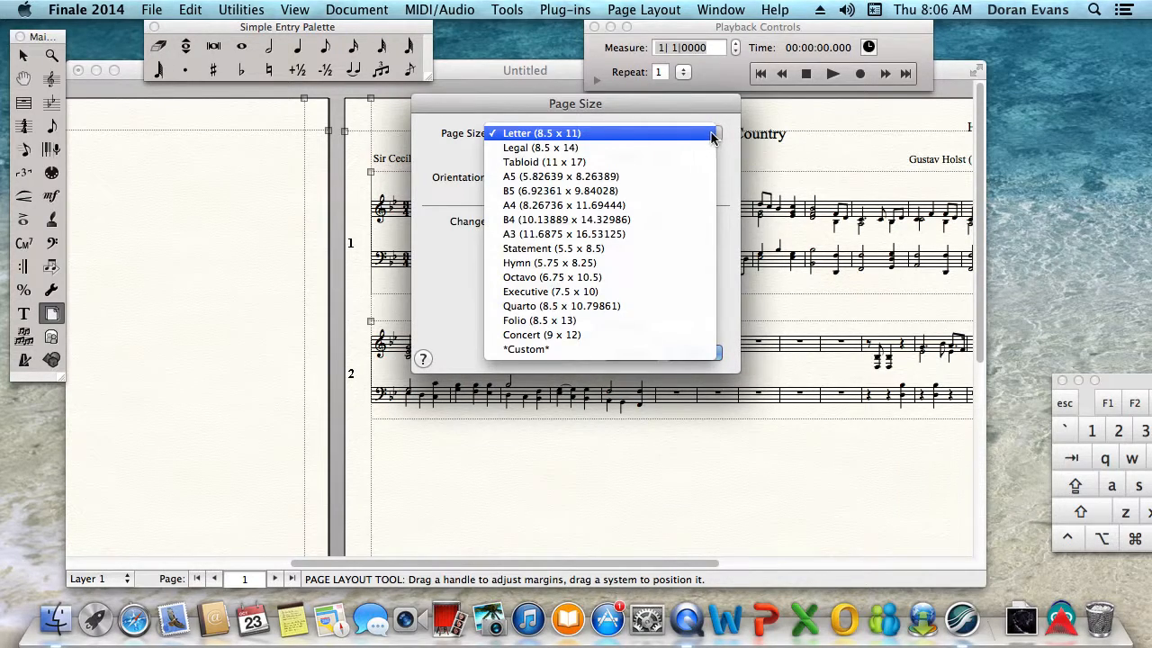
click(632, 262)
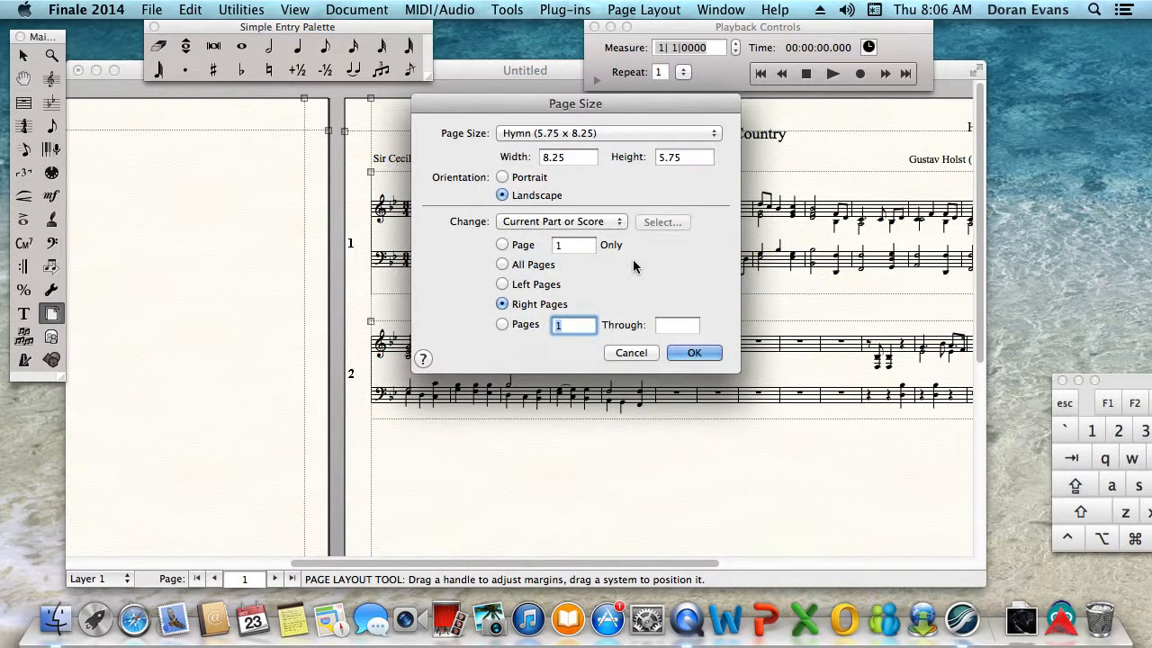
click(705, 353)
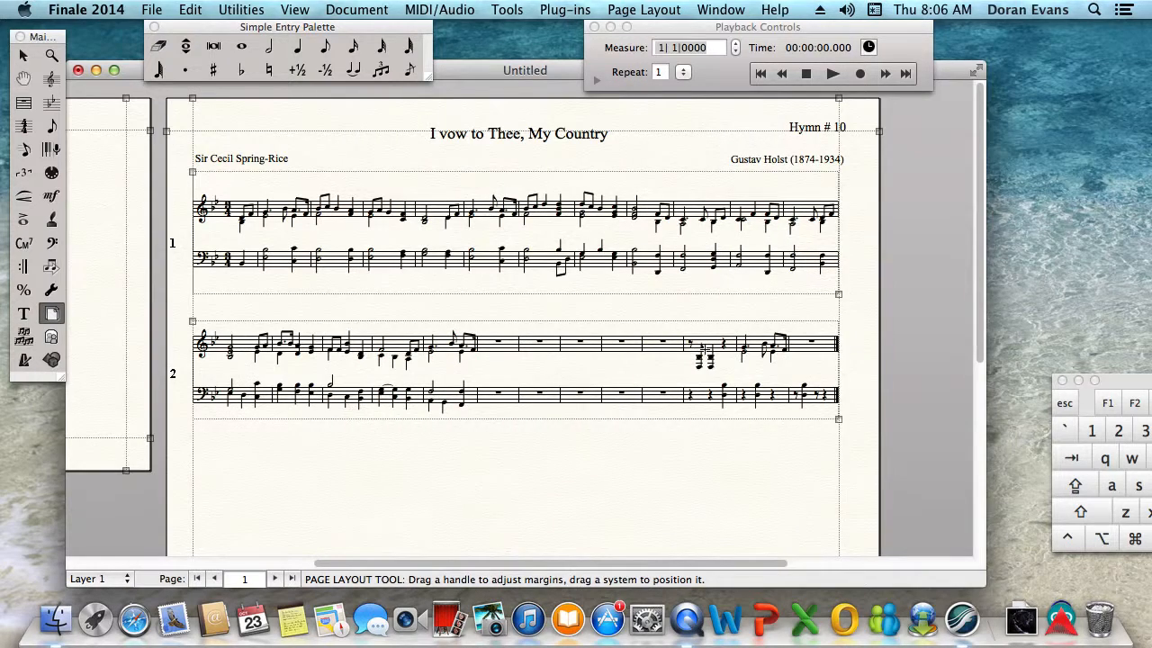
drag(655, 561, 368, 560)
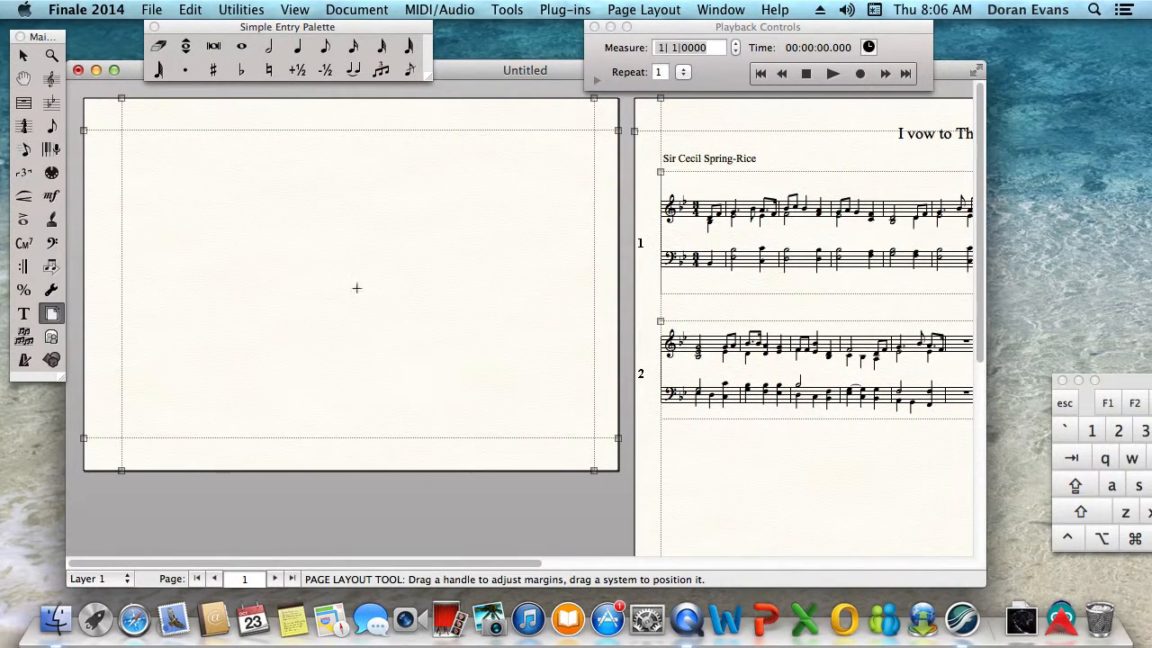
drag(494, 565, 759, 535)
drag(683, 561, 360, 528)
- Apply the landscape Hymn page size (5.75 x 8.25) to all pages of the score
click(643, 9)
click(720, 284)
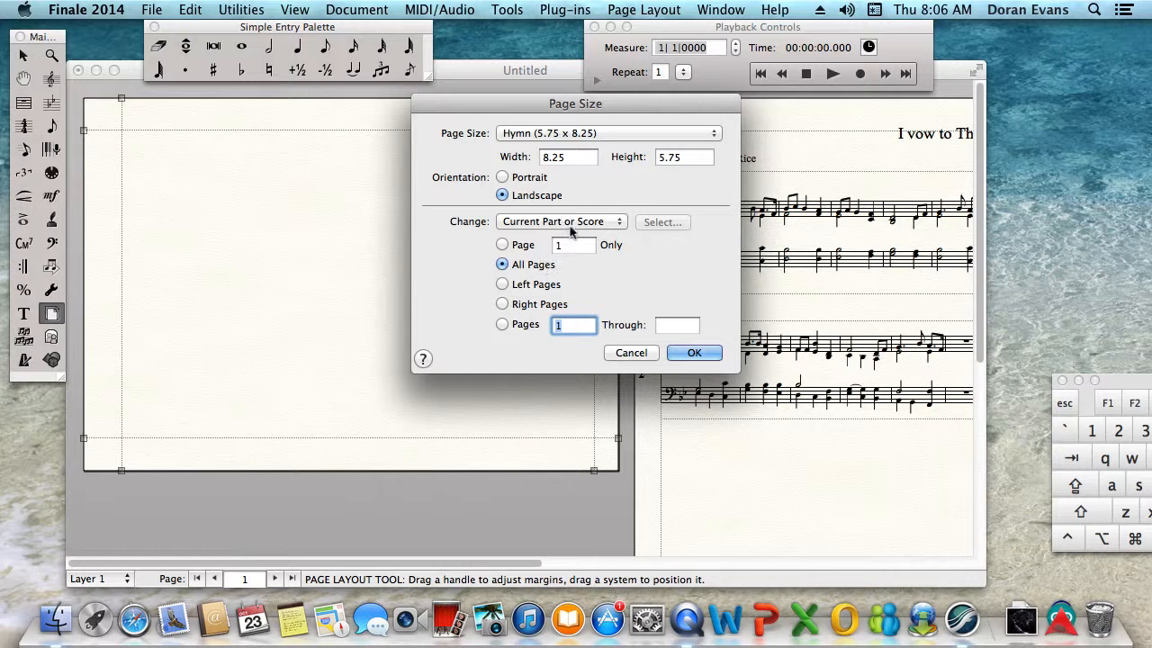
click(697, 352)
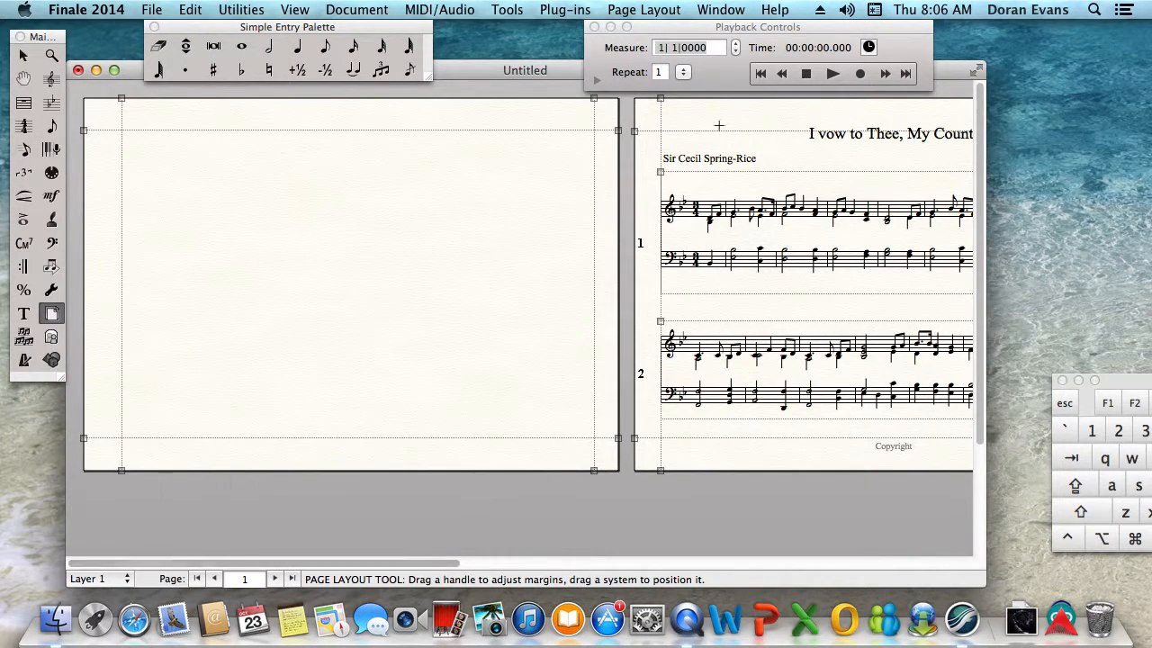
- Switch all pages of the score to portrait orientation at Hymn size (5.75 x 8.25)
click(643, 10)
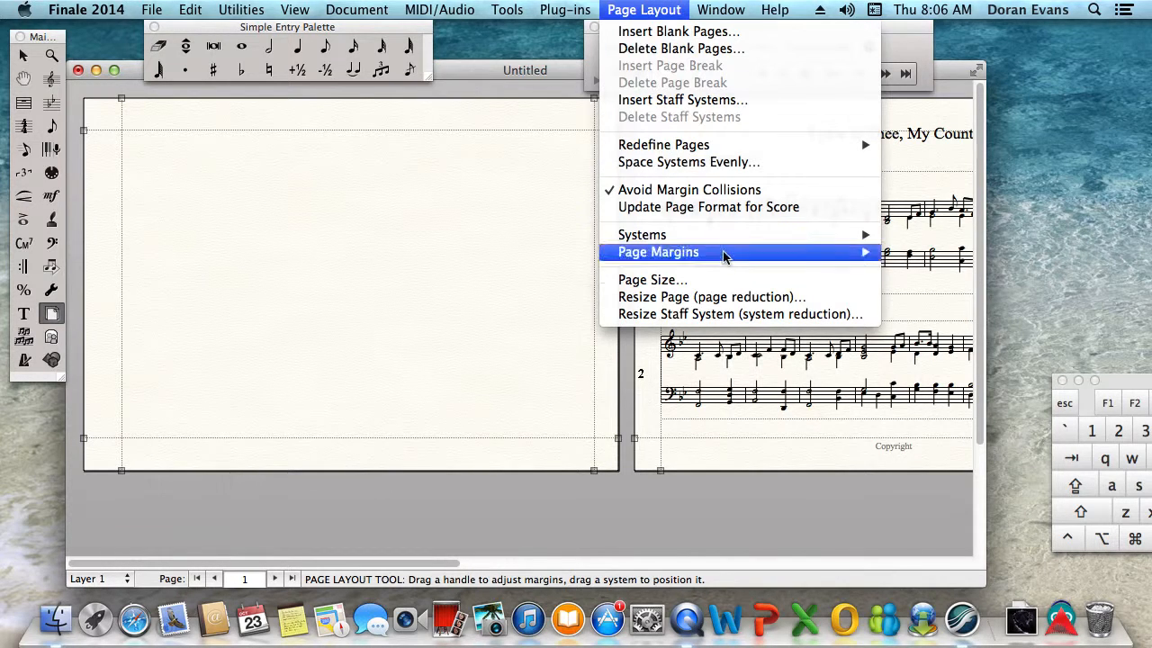
click(720, 277)
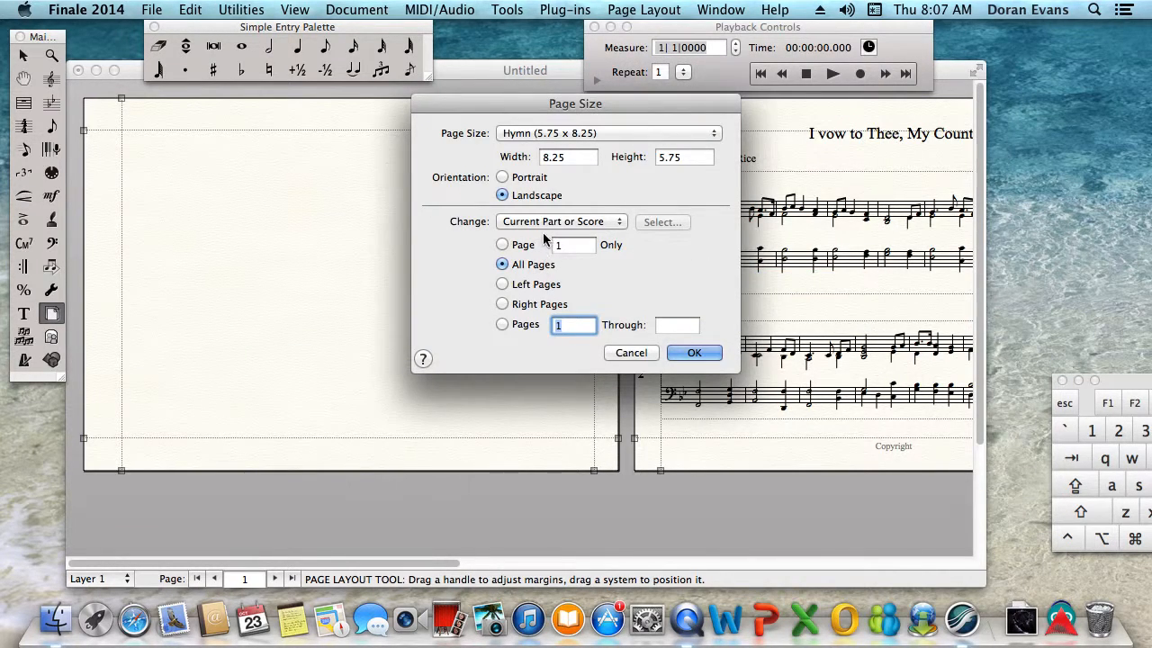
click(538, 178)
click(691, 352)
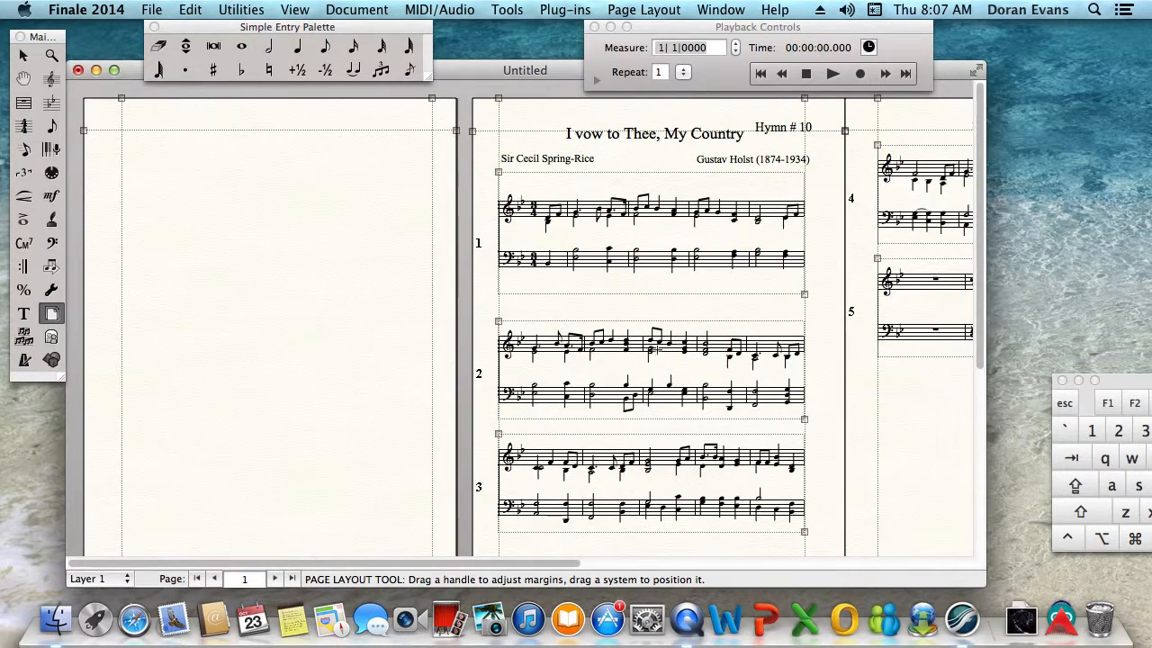
drag(527, 564, 716, 564)
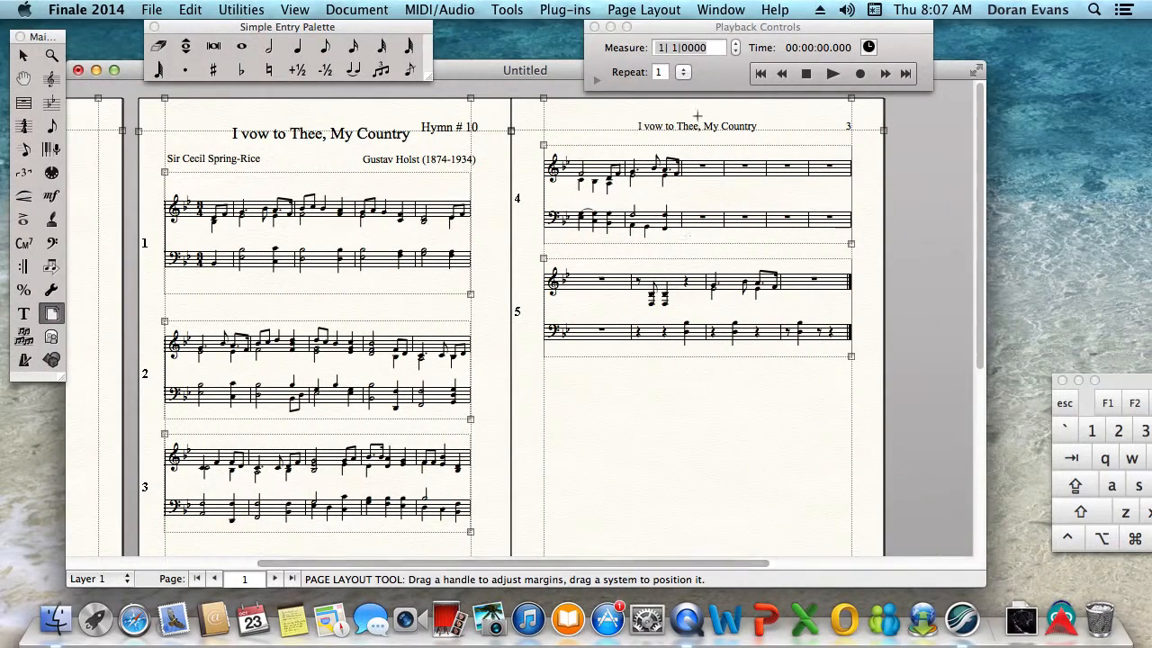
- Resize the pages to 80% from page 1 through the end of the piece and inspect the resulting layout
click(643, 9)
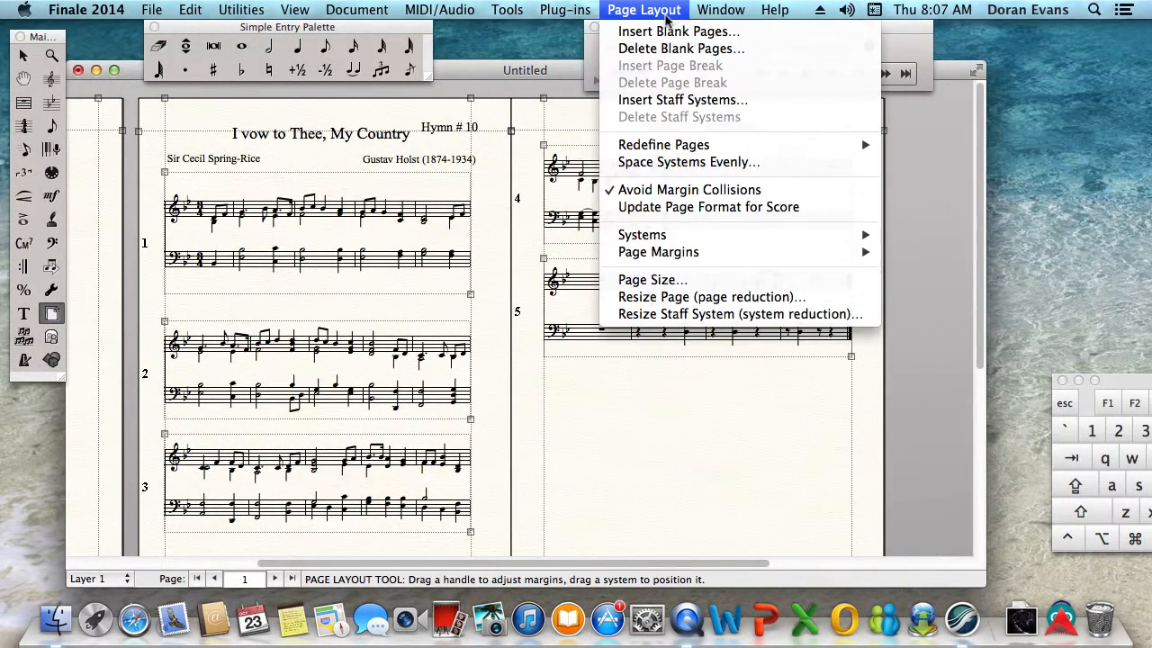
click(725, 303)
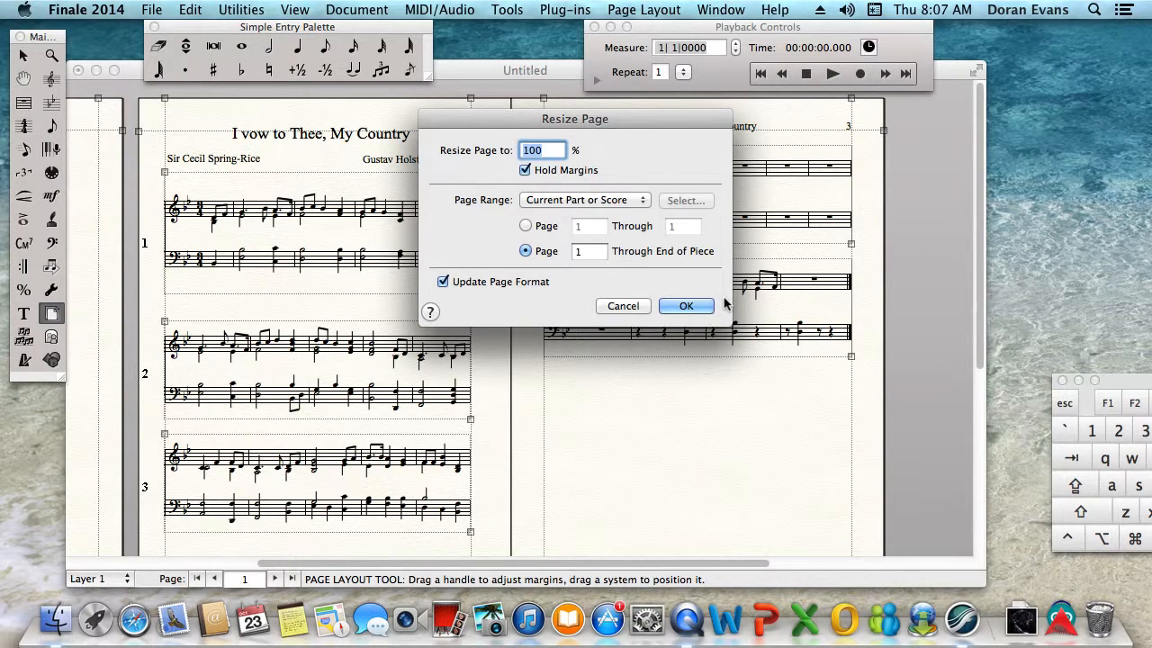
drag(615, 129, 698, 218)
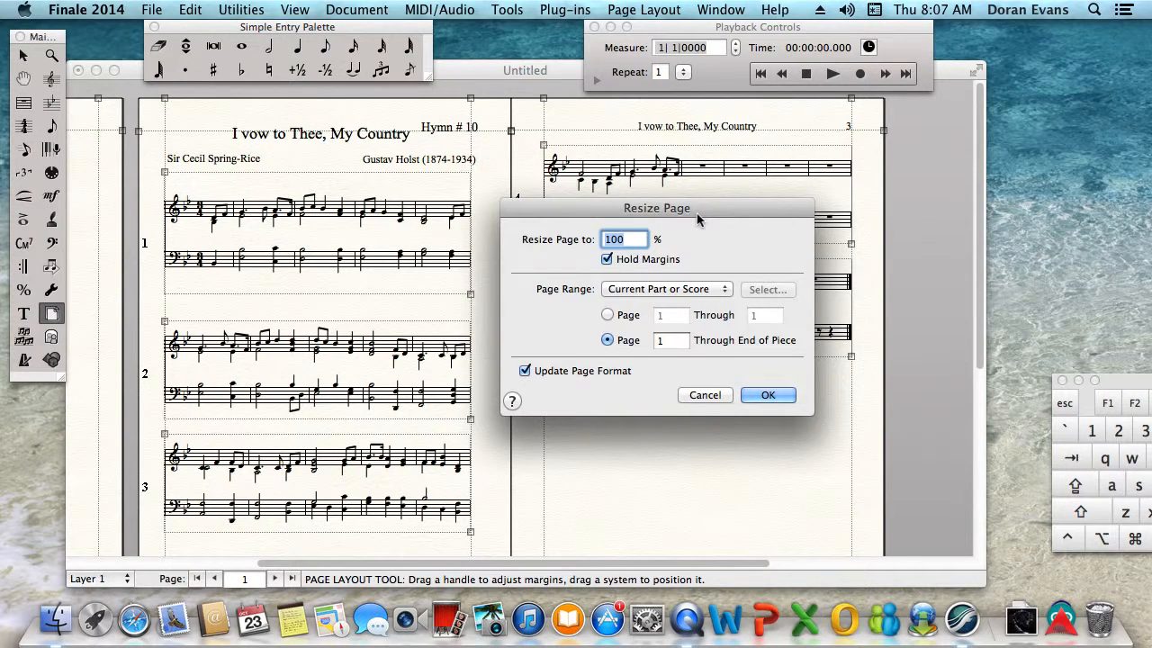
text(80)
key(Return)
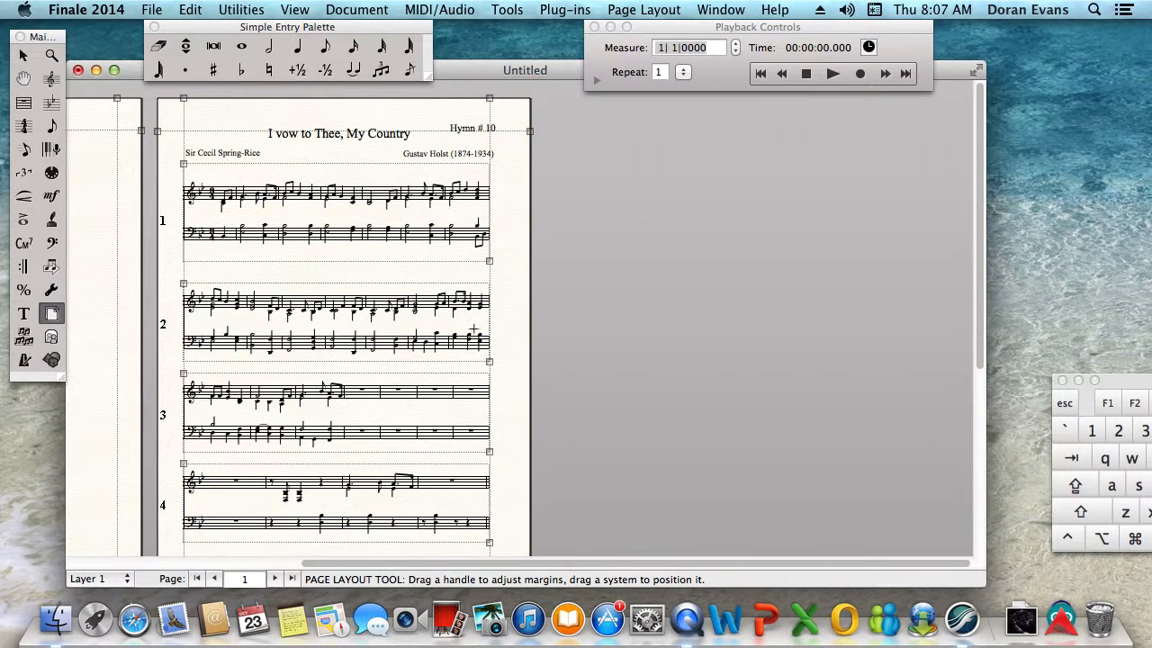
scroll(331, 347, down, 3)
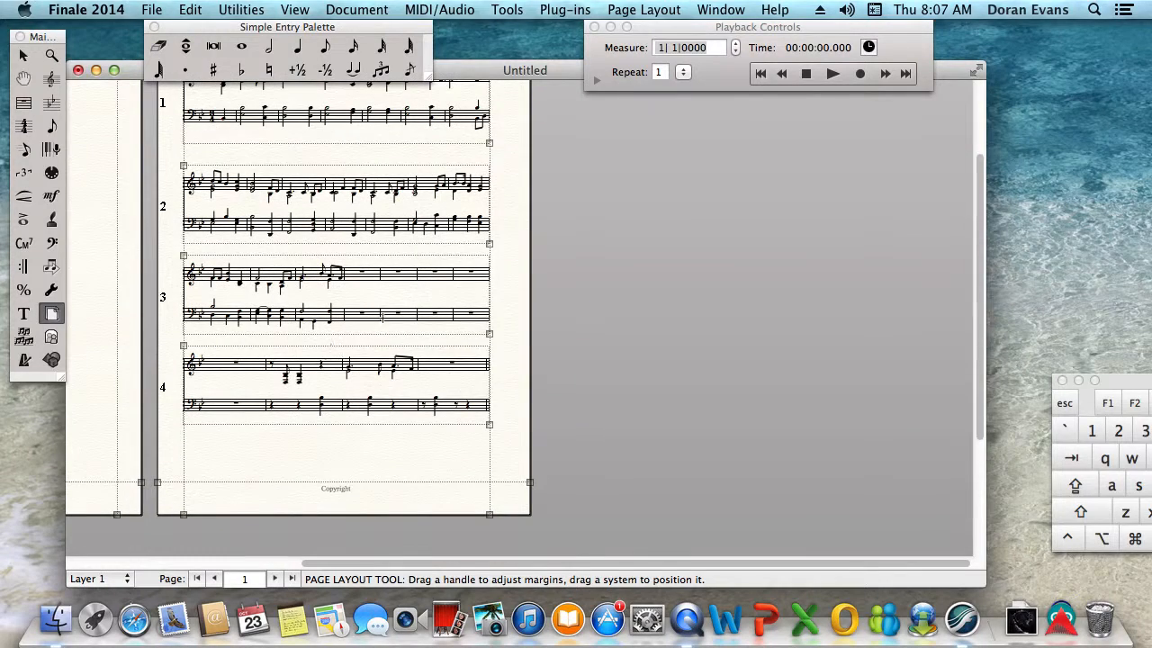
scroll(507, 395, up, 3)
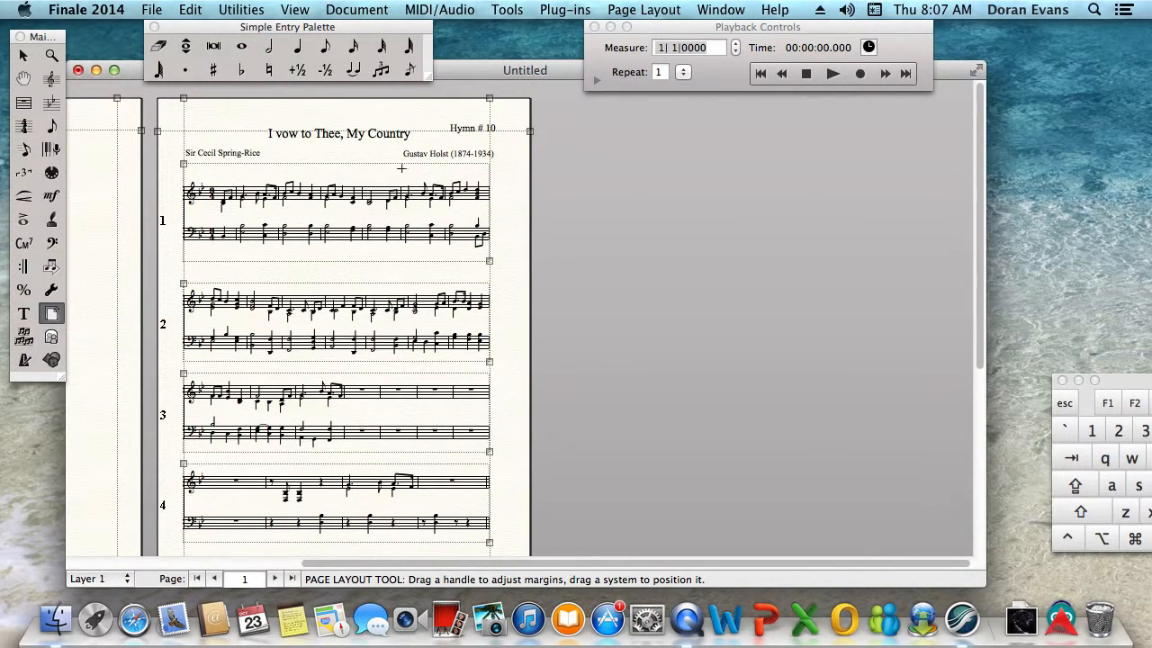
scroll(420, 389, down, 7)
scroll(419, 364, up, 7)
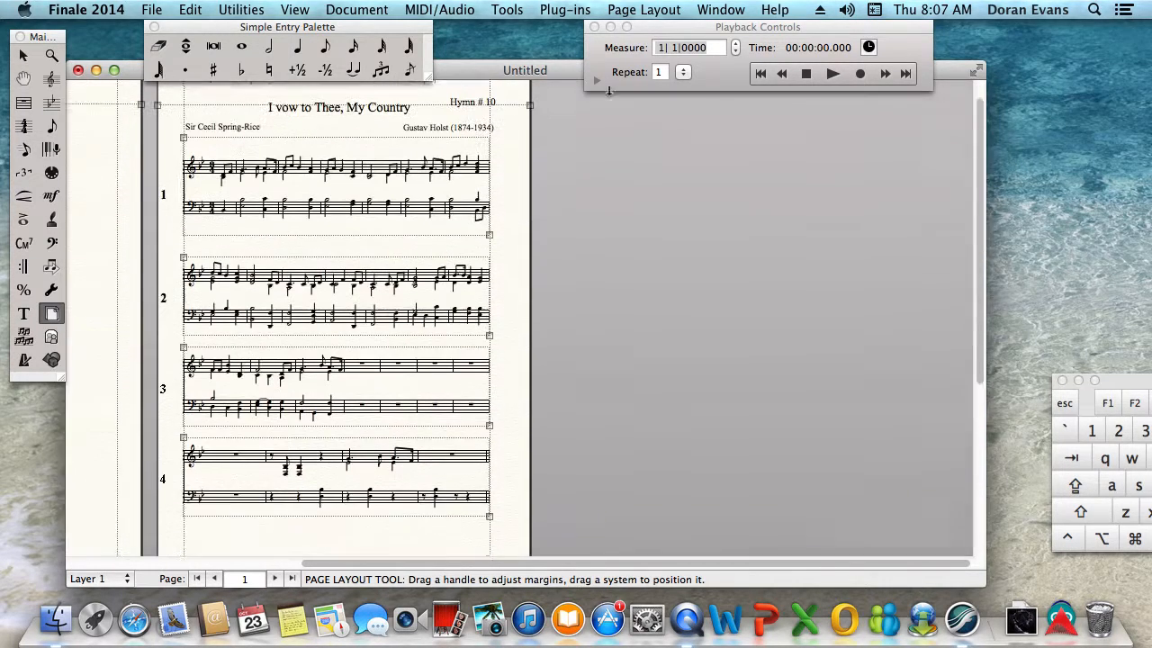
- Resize the pages to 120% from page 1 through the end of the piece and look over the pages
click(646, 10)
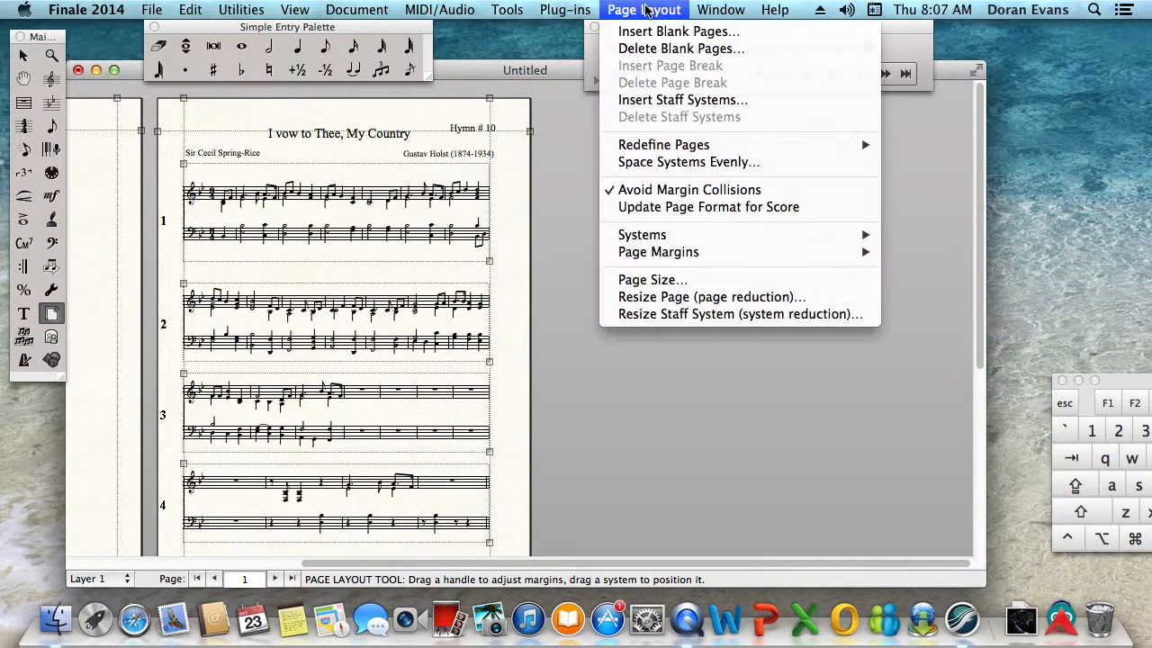
click(705, 304)
text(120)
key(Return)
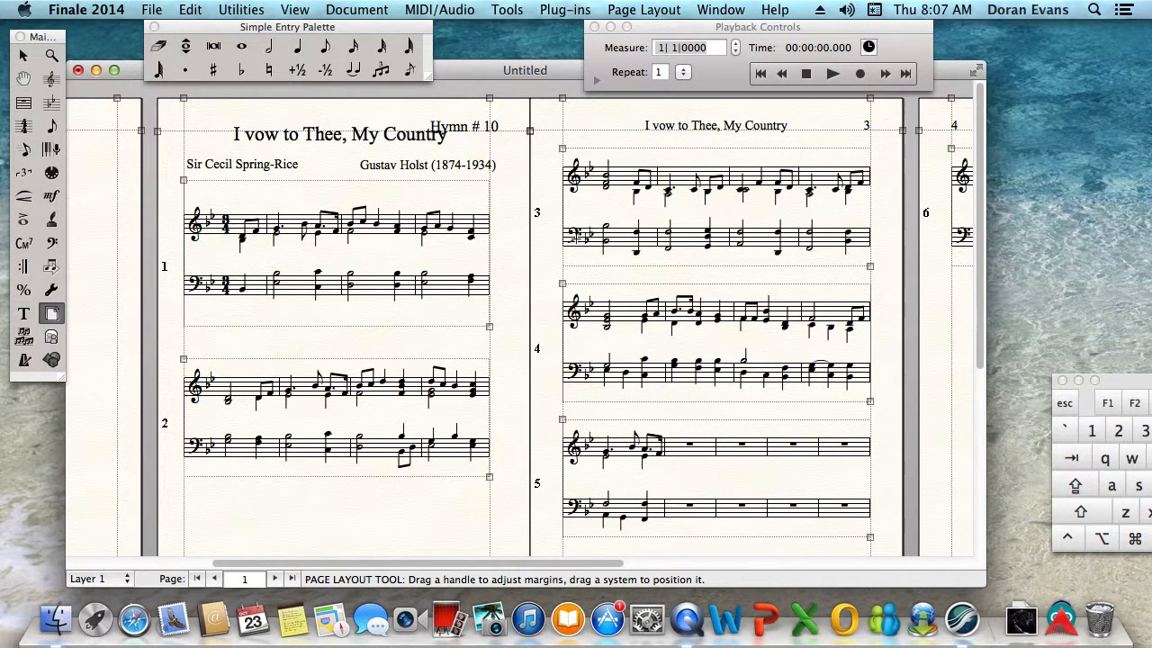
scroll(511, 300, down, 5)
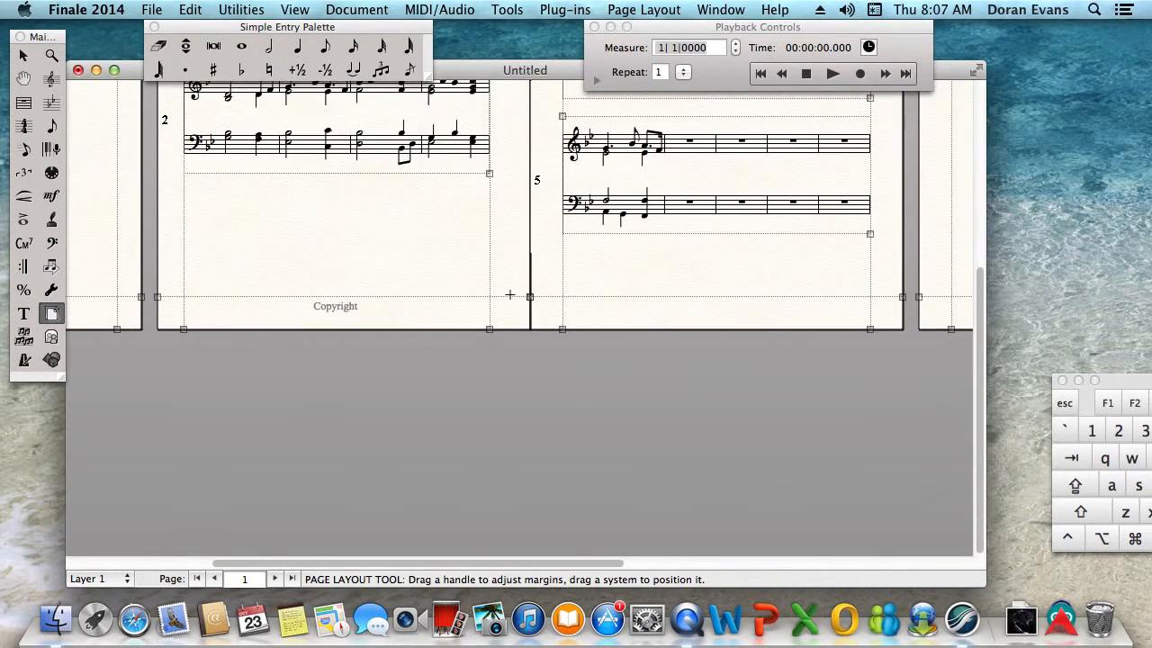
scroll(510, 297, up, 5)
drag(548, 565, 716, 579)
drag(710, 576, 662, 576)
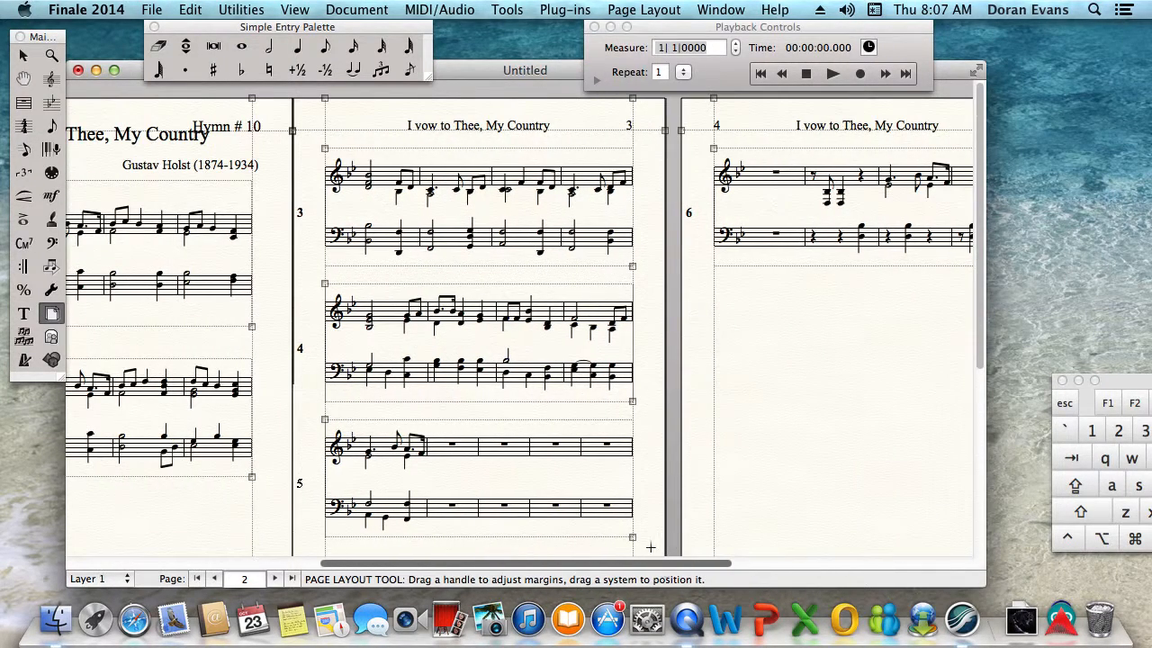
- Resize staff systems 1 through 3 to 60% and compare them with the system that follows
click(644, 9)
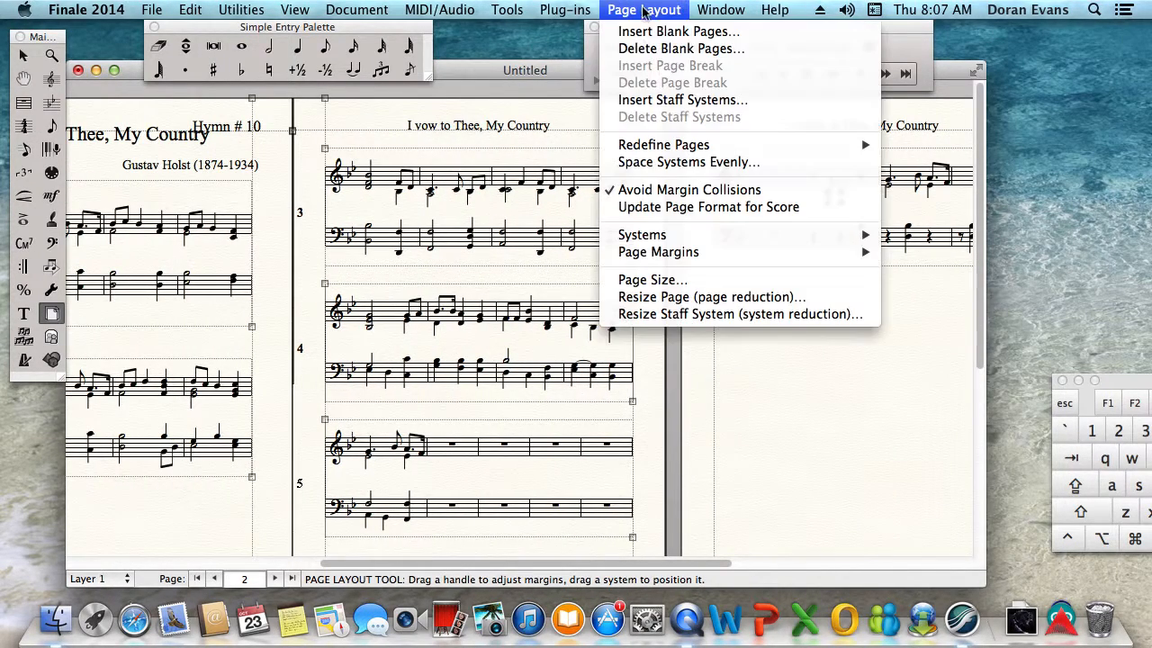
click(739, 314)
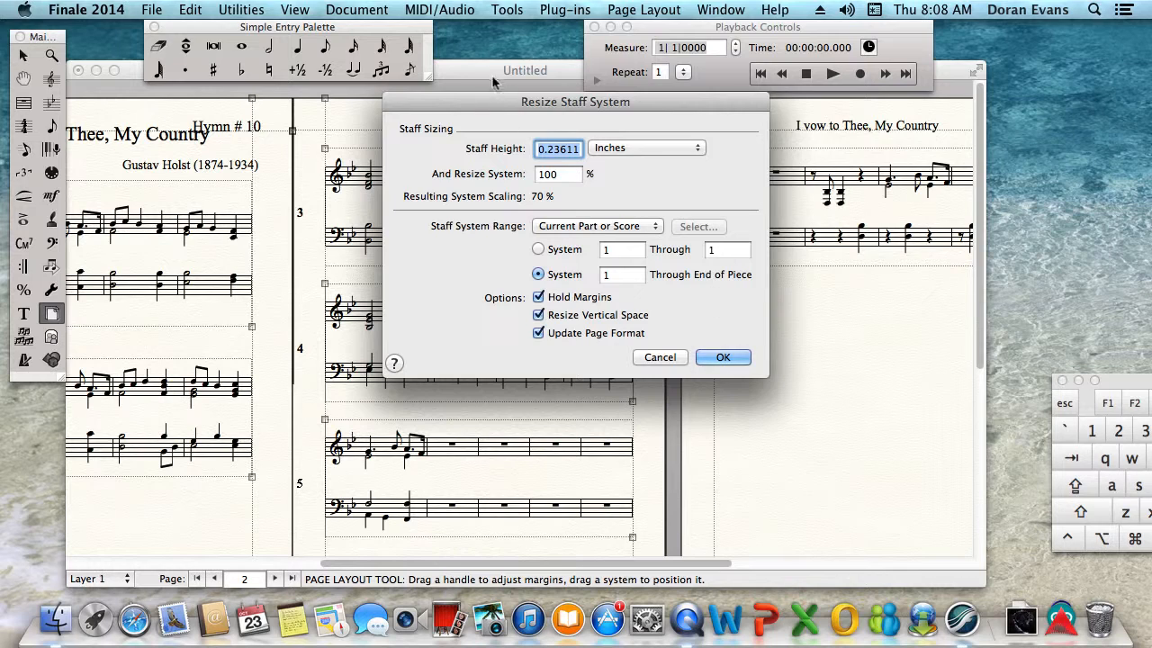
drag(508, 102, 605, 269)
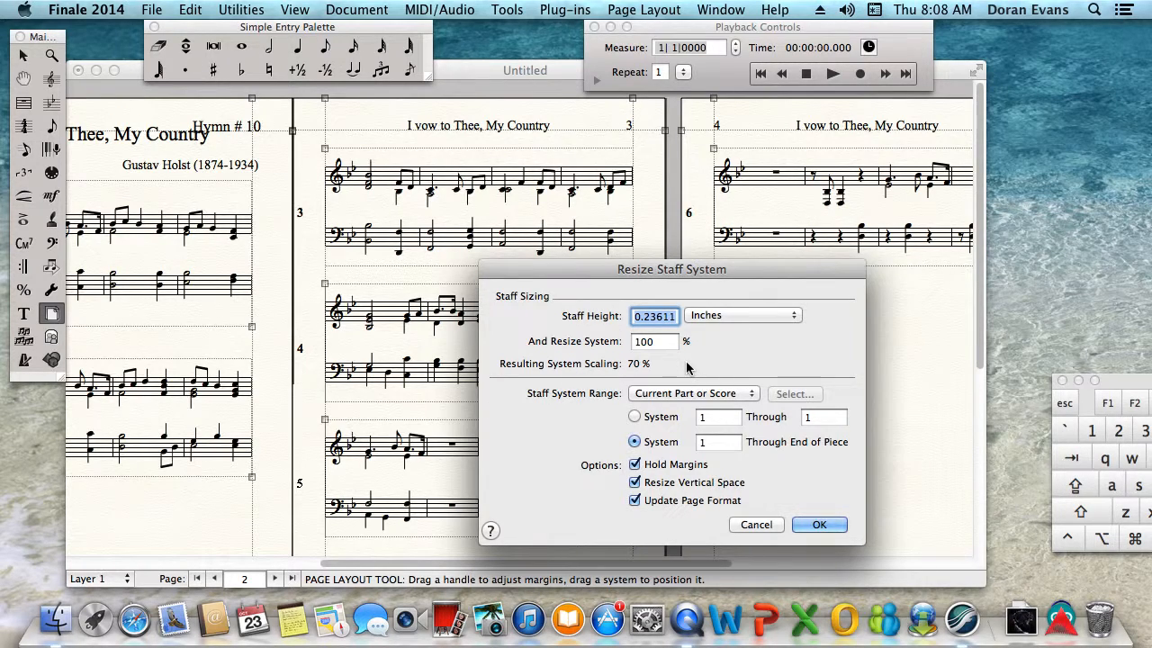
double_click(664, 342)
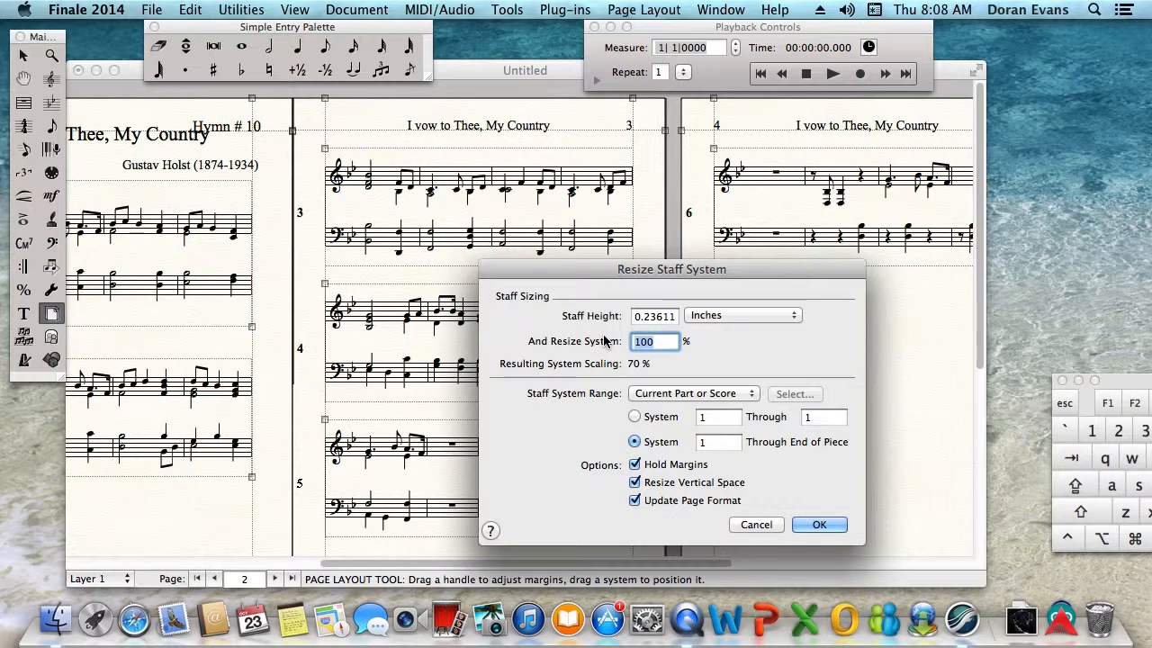
text(60)
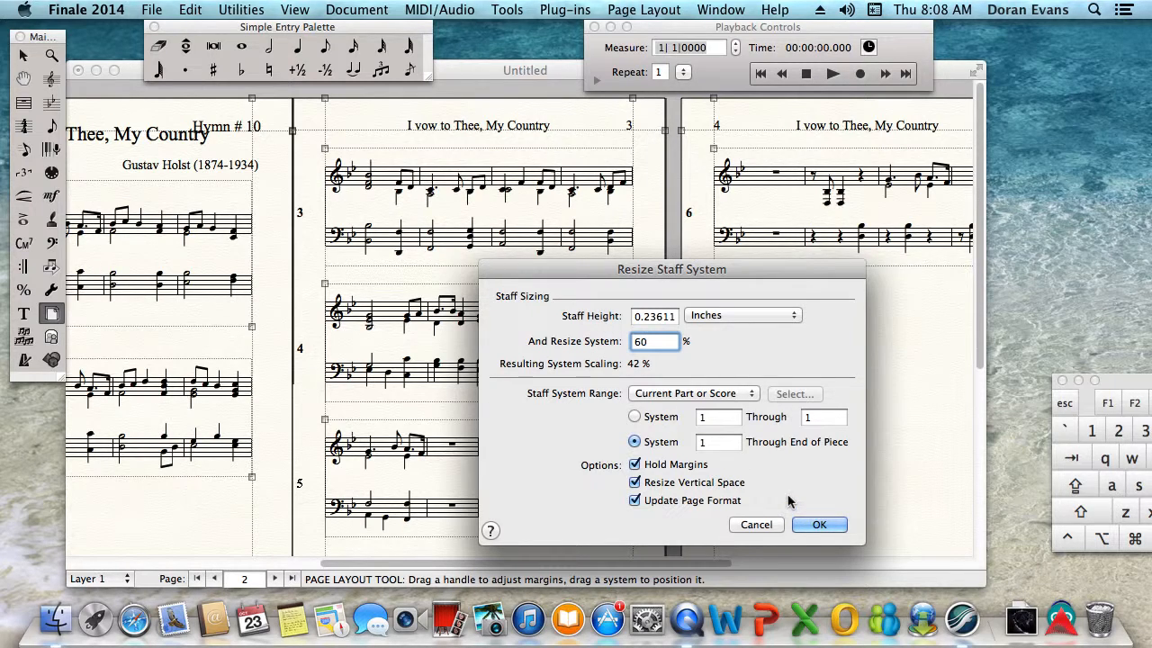
click(664, 418)
double_click(807, 417)
text(3)
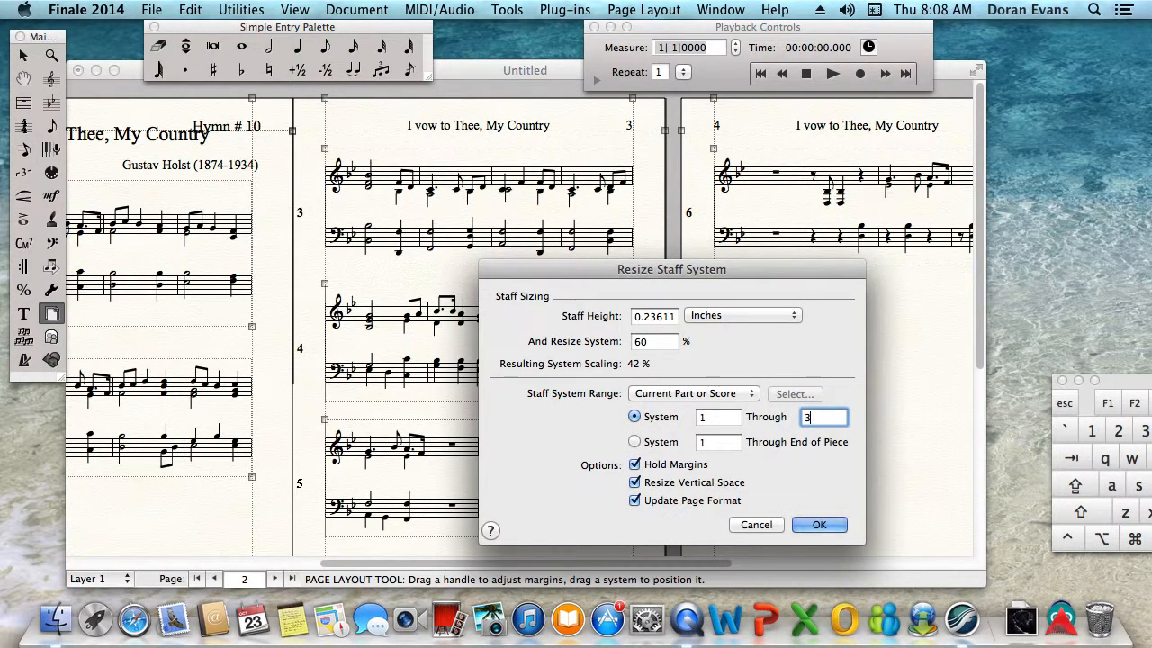
click(816, 525)
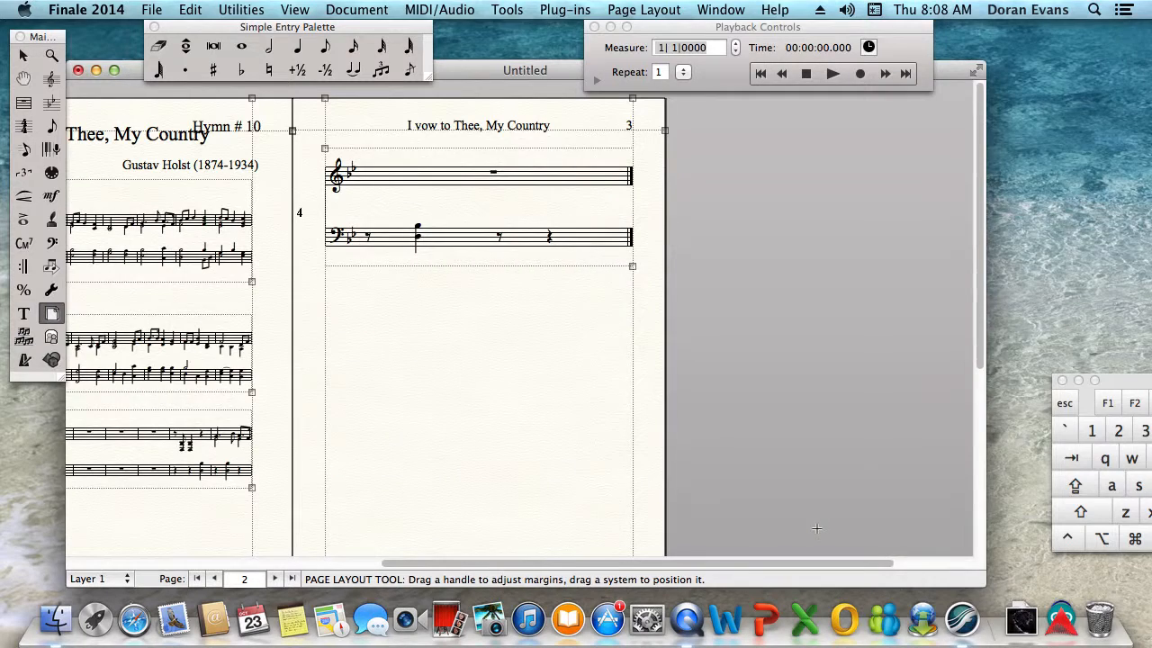
drag(607, 559, 375, 558)
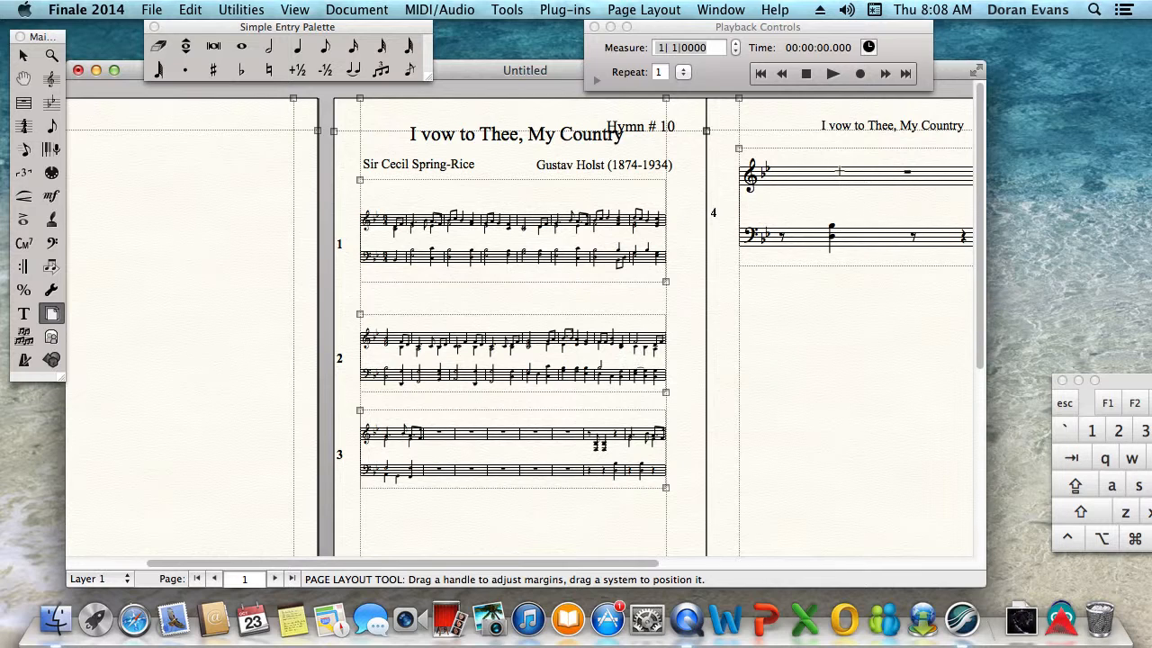
- Resize the staff systems to 120% from system 1 through the end of the piece
click(655, 11)
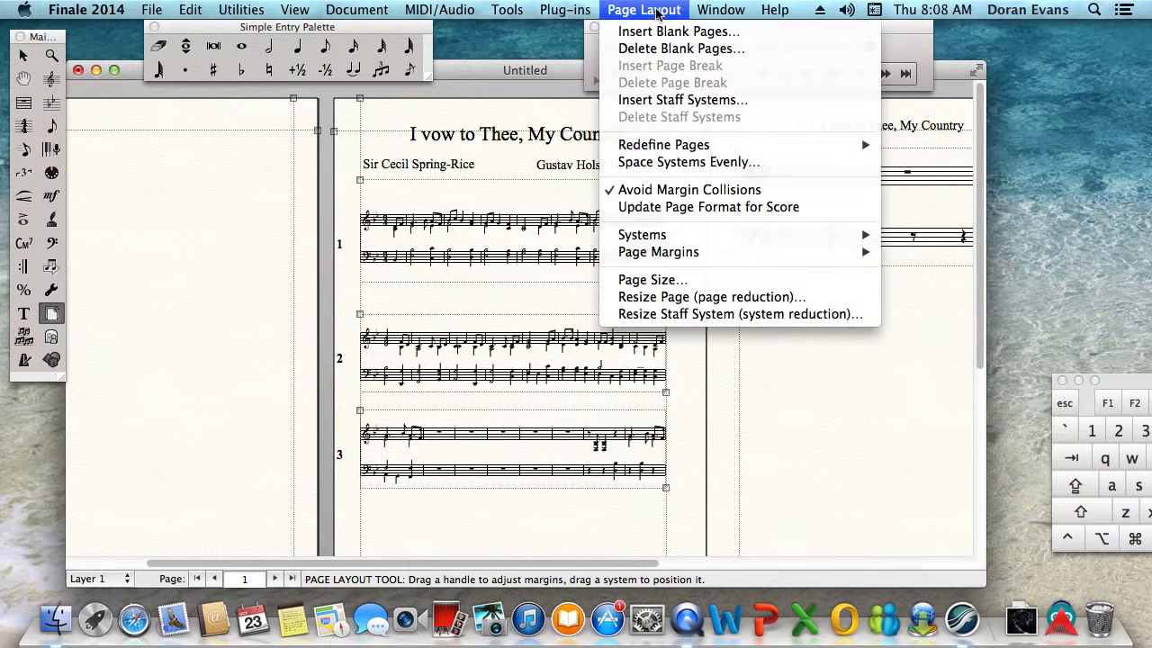
click(780, 314)
drag(576, 174, 526, 175)
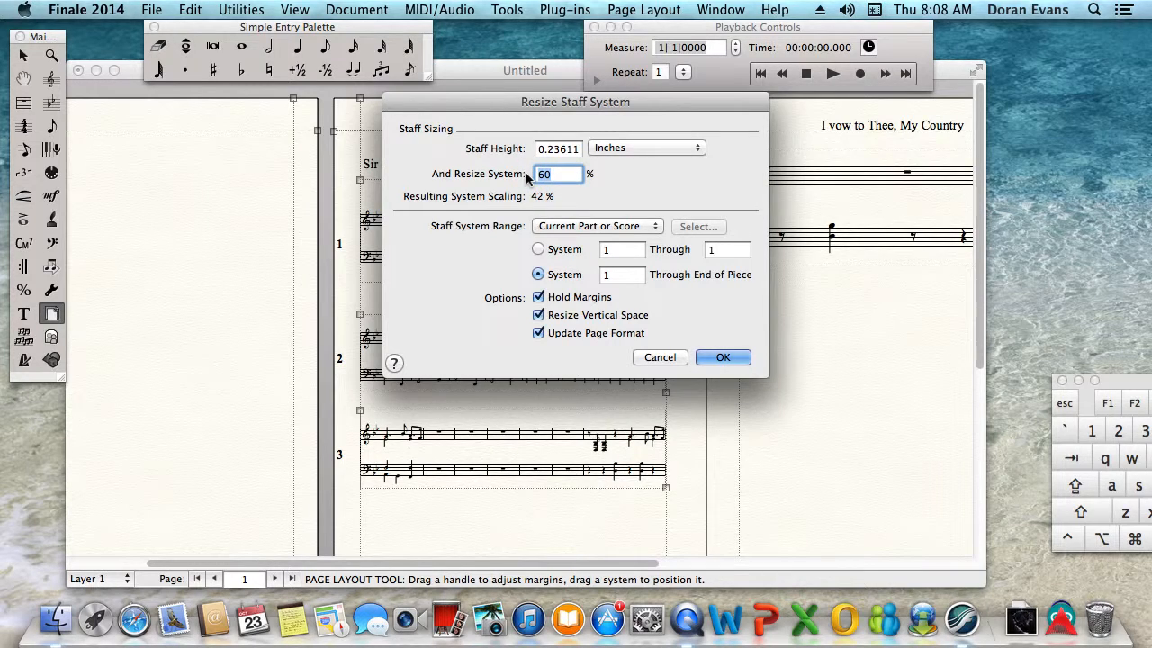
text(120)
click(723, 357)
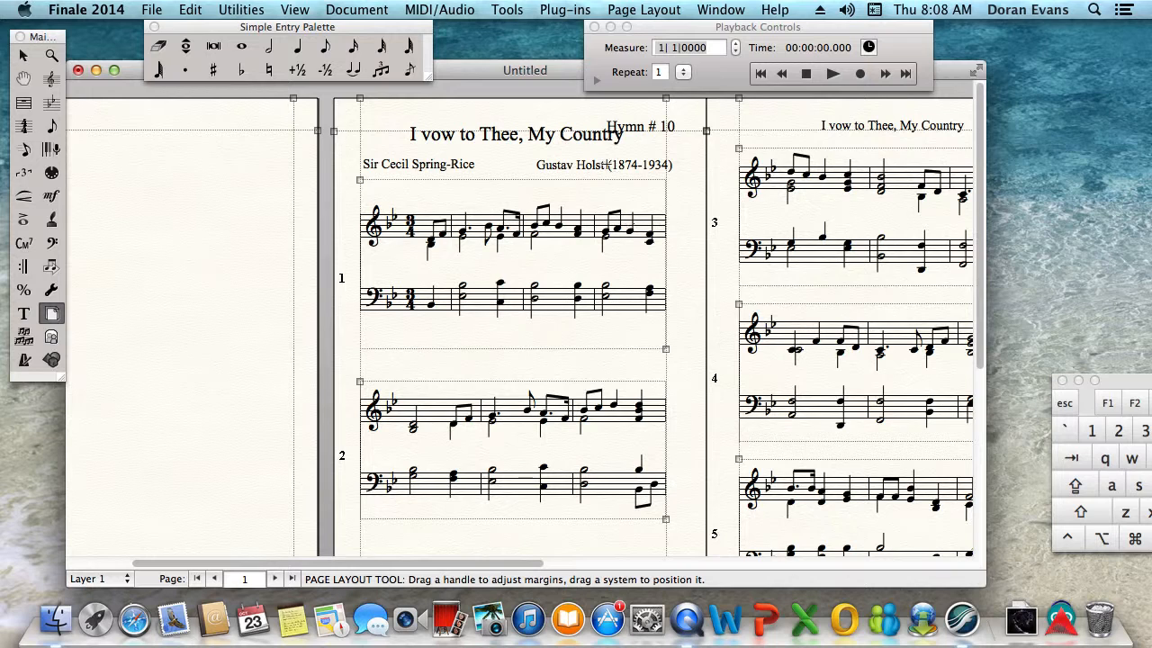
- Set the page reduction back to 100% for the whole score and review the resulting pages
click(656, 12)
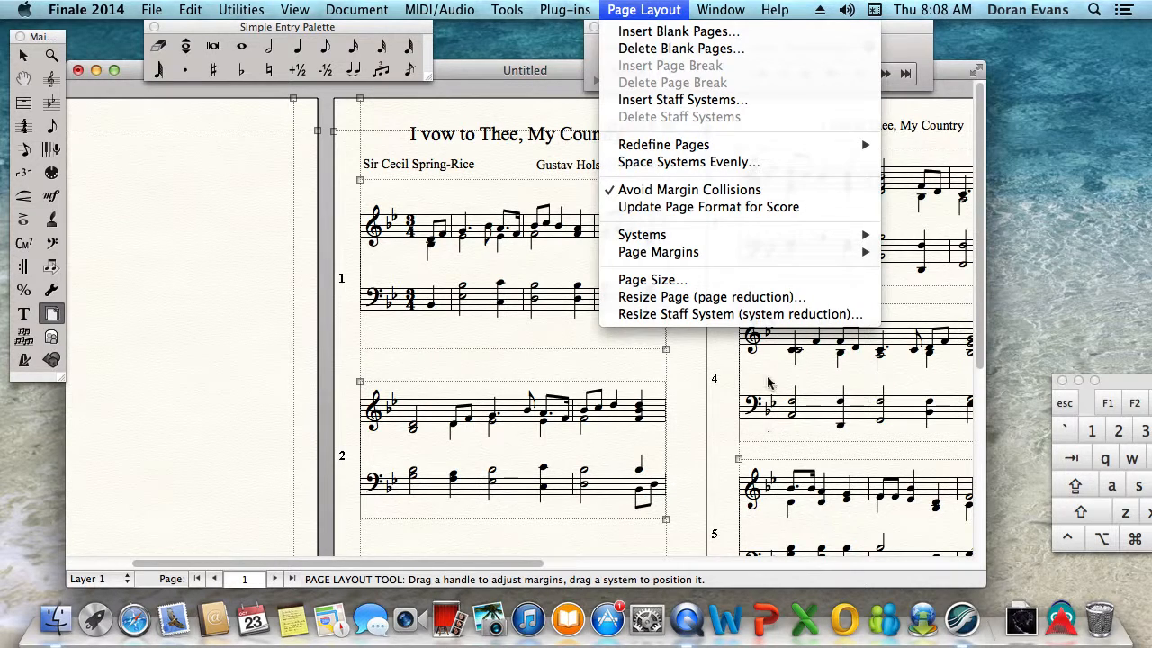
click(769, 306)
text(100)
click(690, 311)
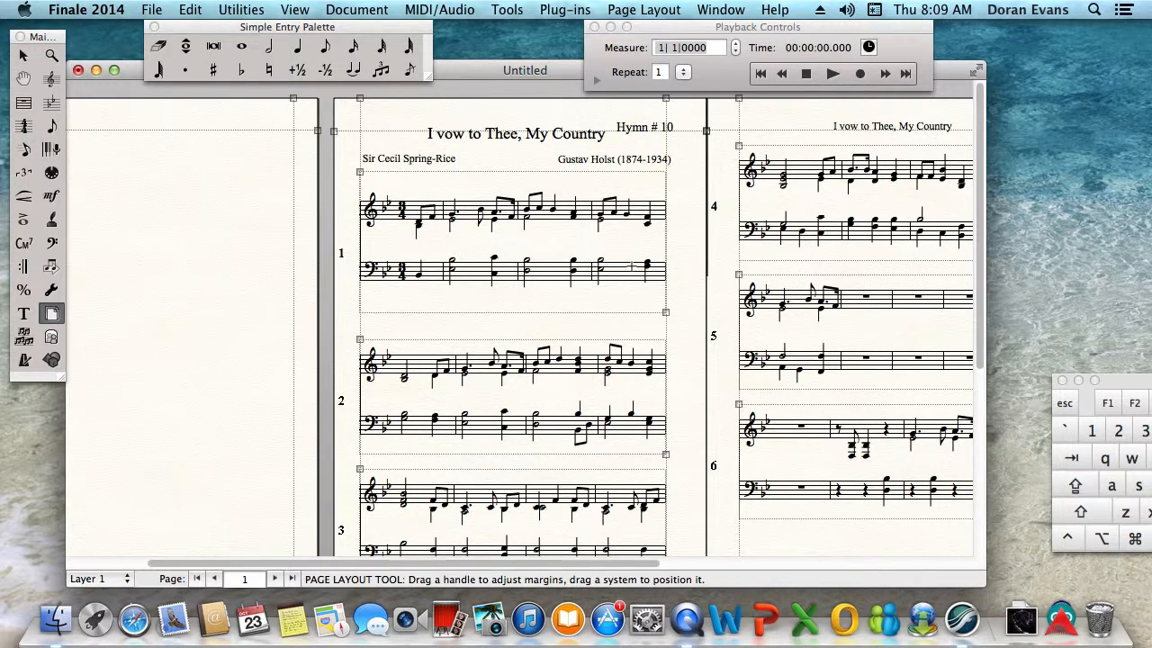
scroll(632, 266, down, 10)
scroll(632, 267, up, 10)
drag(625, 562, 785, 557)
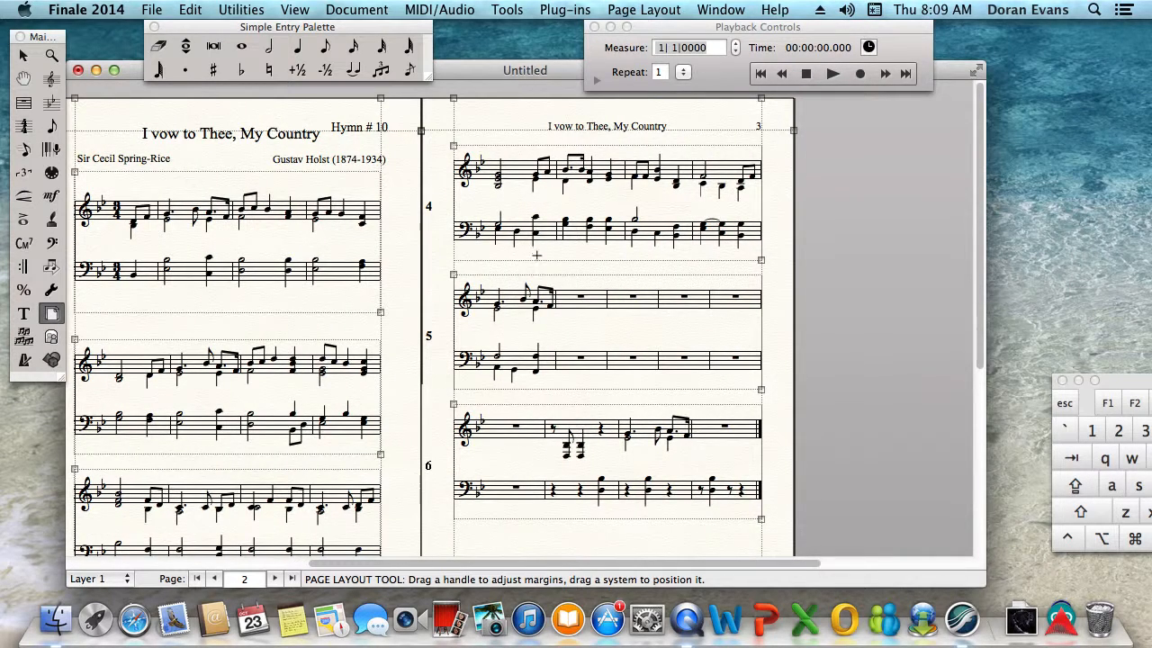
drag(745, 563, 479, 565)
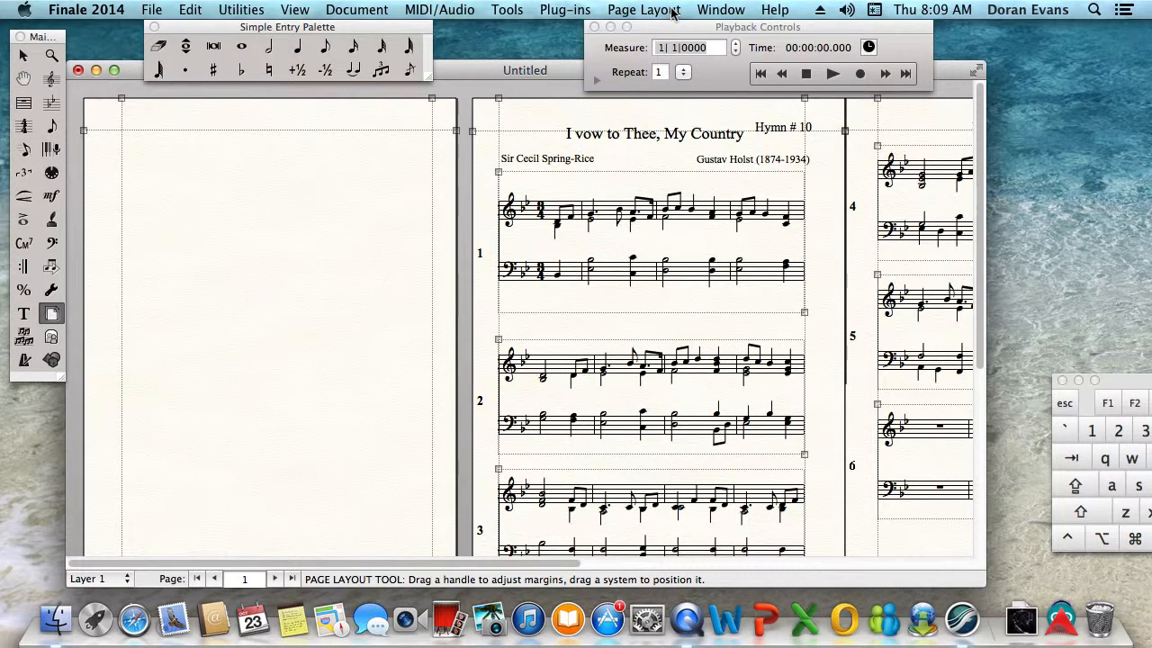
key(super+Tab)
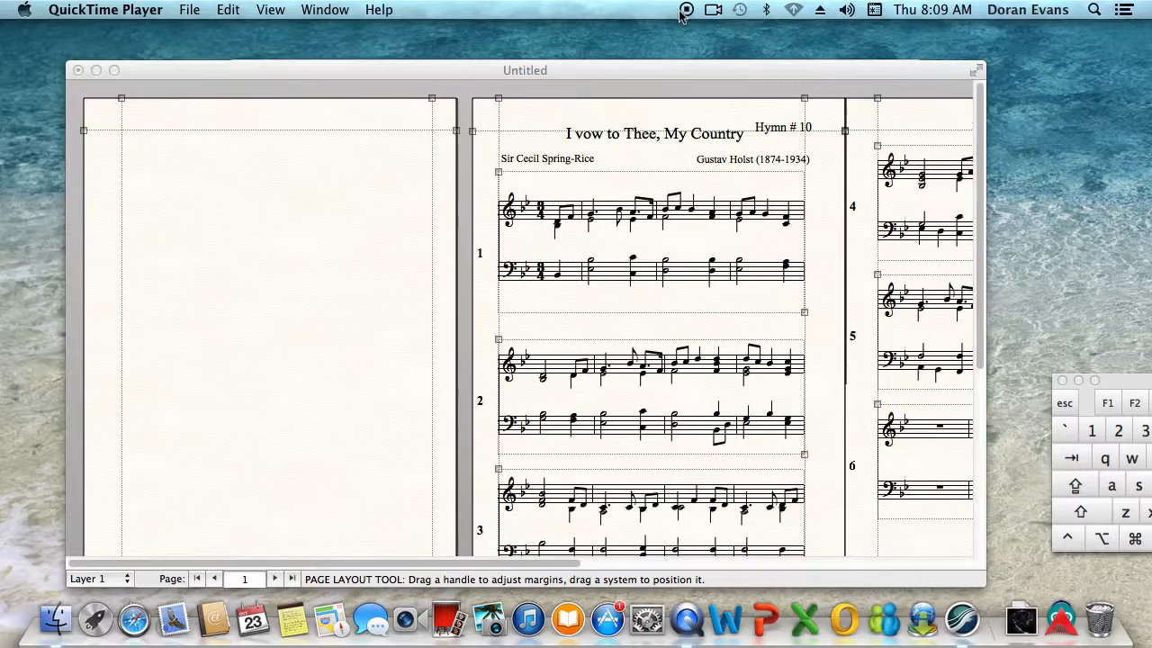